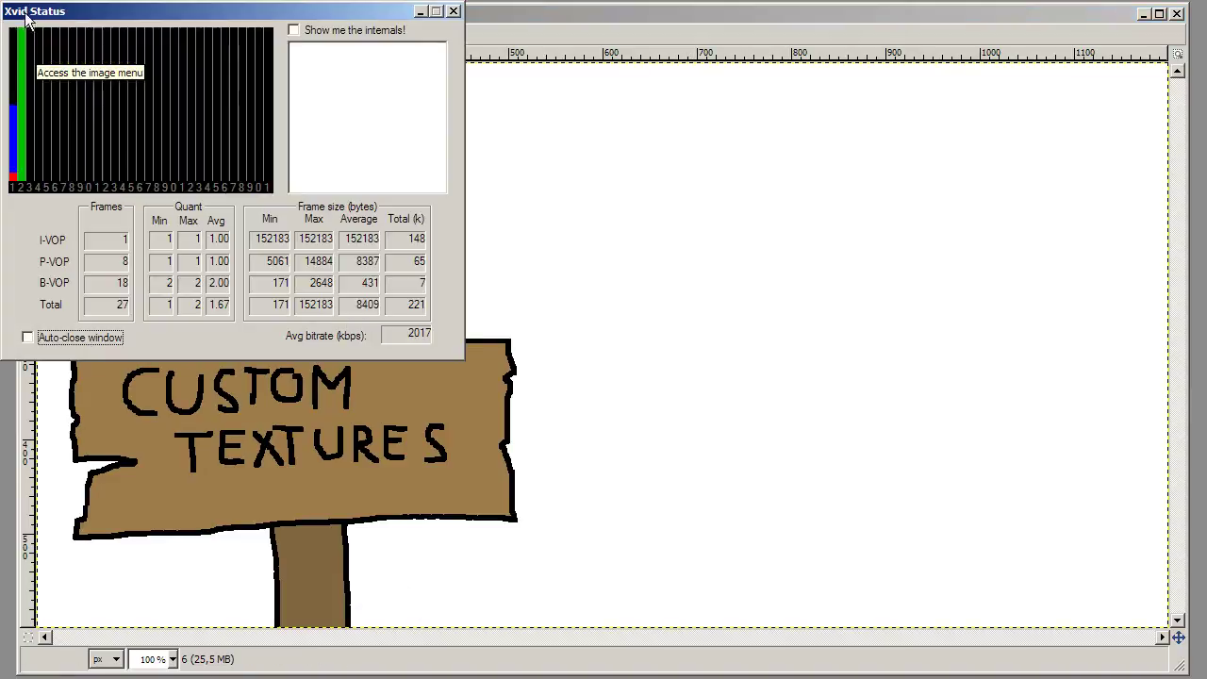
Minimize the Xvid Status window to reveal the explain.xcf texture-workflow diagram.
{"action": "left_click", "coordinate": [420, 12]}
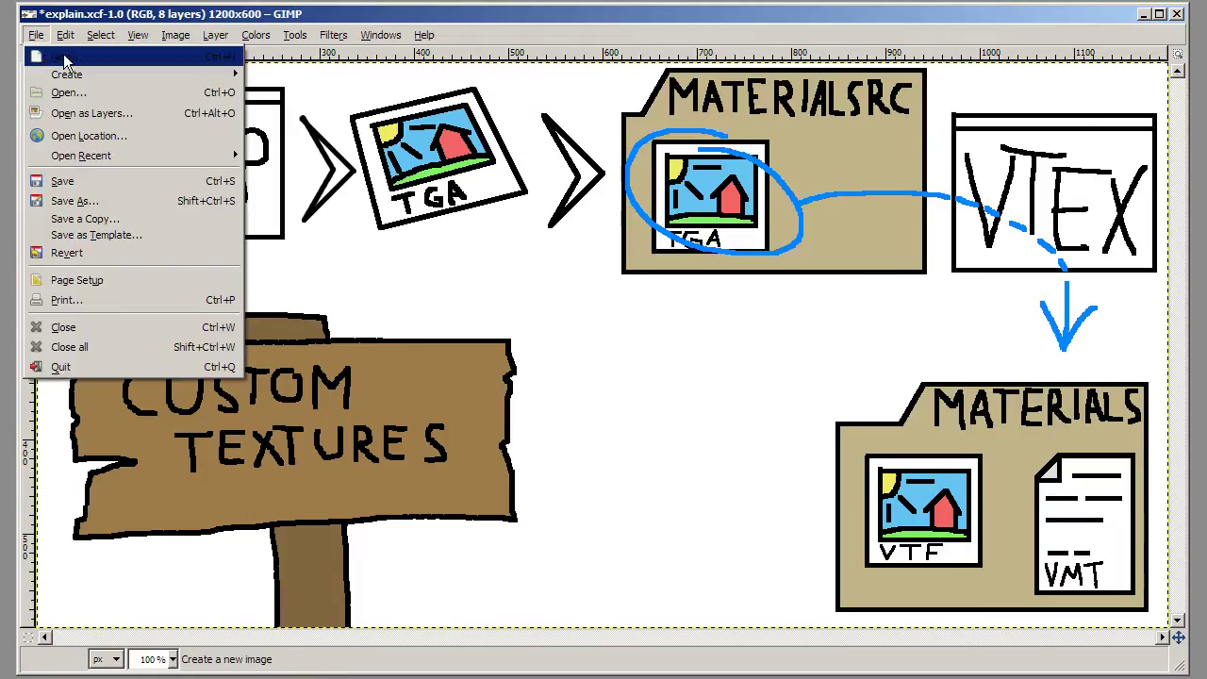
Create a new GIMP image with width and height both set to 512 pixels.
{"action": "left_click", "coordinate": [64, 58]}
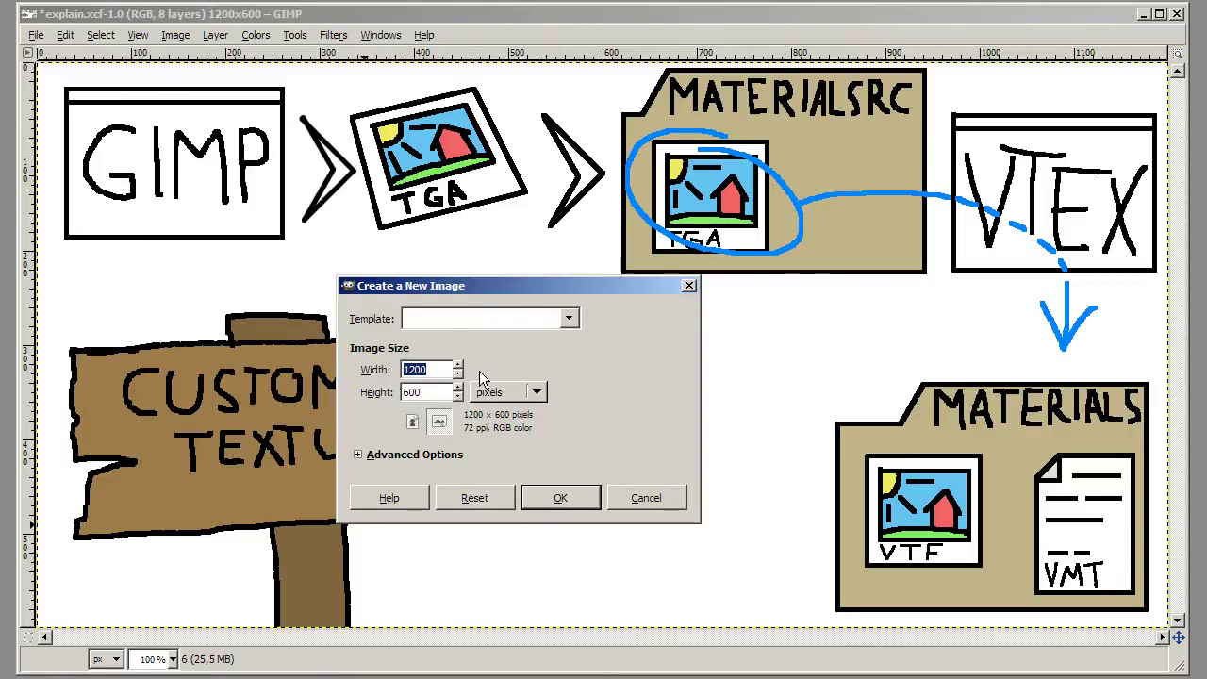
{"action": "key", "text": "BackSpace"}
{"action": "type", "text": "13"}
{"action": "key", "text": "BackSpace"}
{"action": "key", "text": "BackSpace"}
{"action": "type", "text": "32"}
{"action": "key", "text": "BackSpace"}
{"action": "key", "text": "BackSpace"}
{"action": "type", "text": "1"}
{"action": "key", "text": "Tab"}
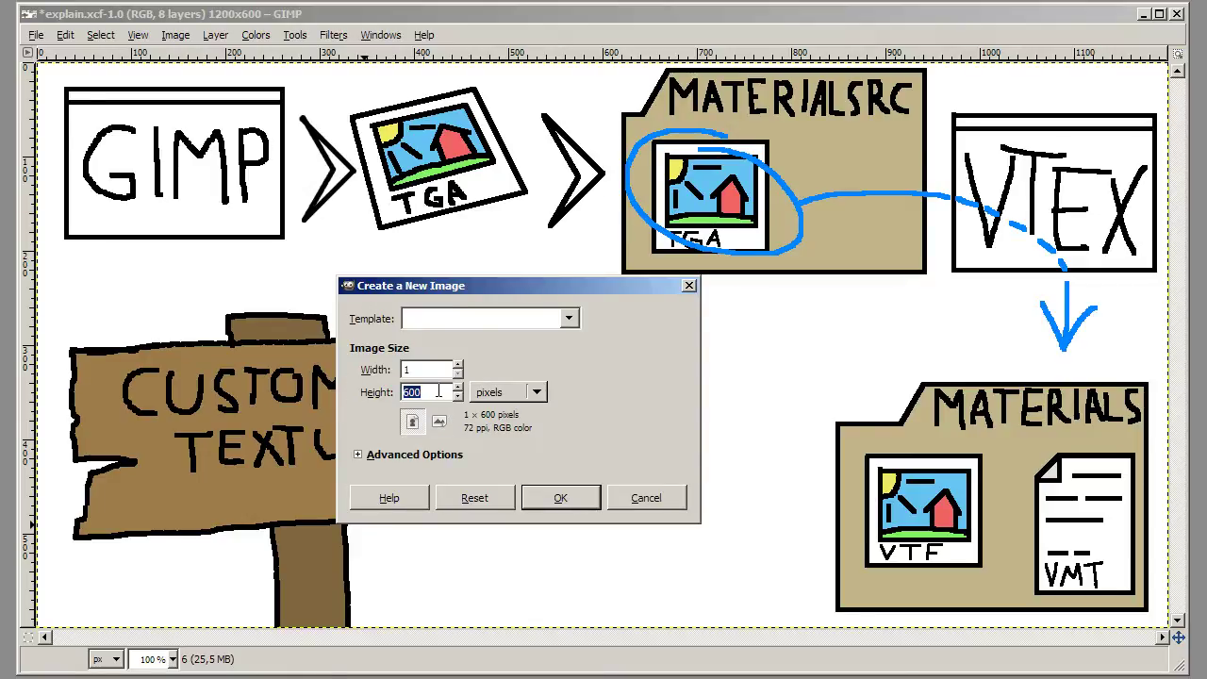
{"action": "type", "text": "512"}
{"action": "double_click", "coordinate": [431, 371]}
{"action": "type", "text": "257"}
{"action": "key", "text": "BackSpace"}
{"action": "type", "text": "6"}
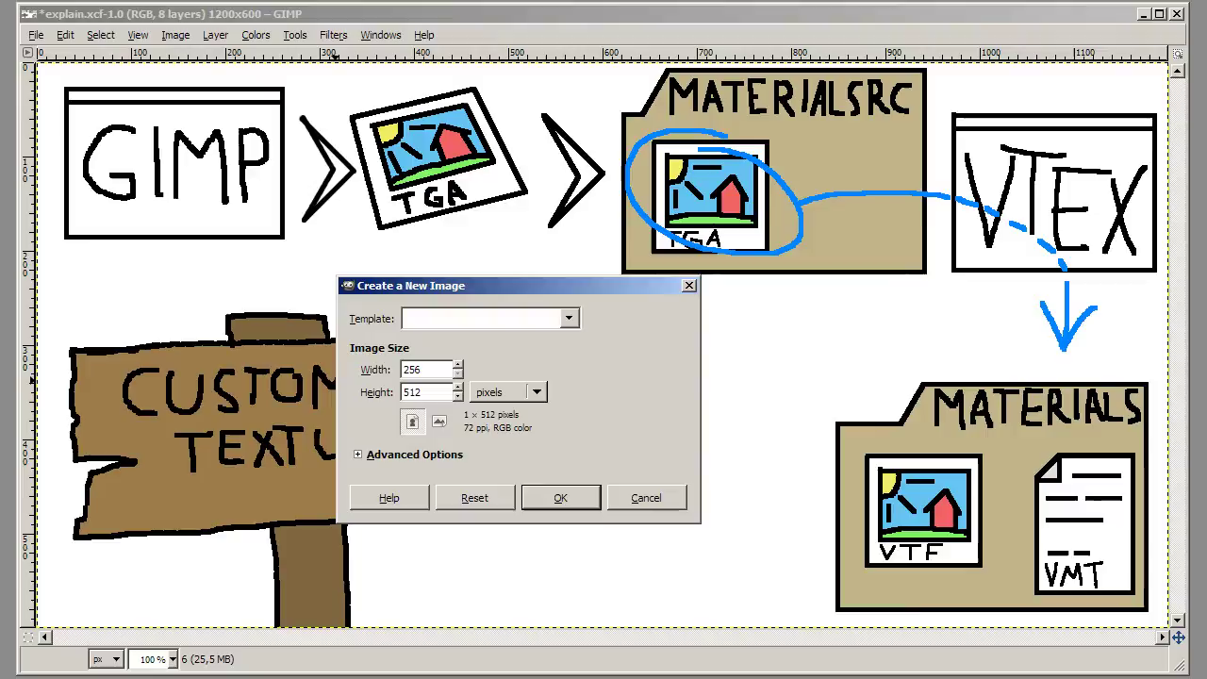
{"action": "left_click_drag", "start_coordinate": [437, 371], "coordinate": [391, 380]}
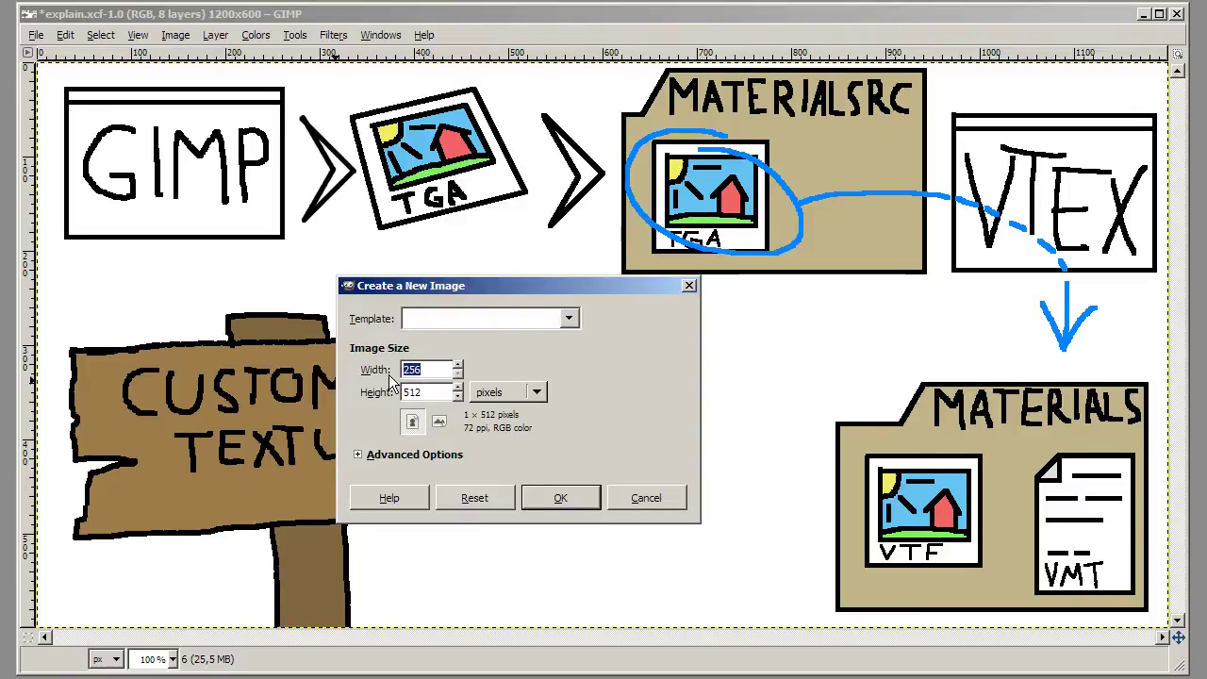
{"action": "type", "text": "512"}
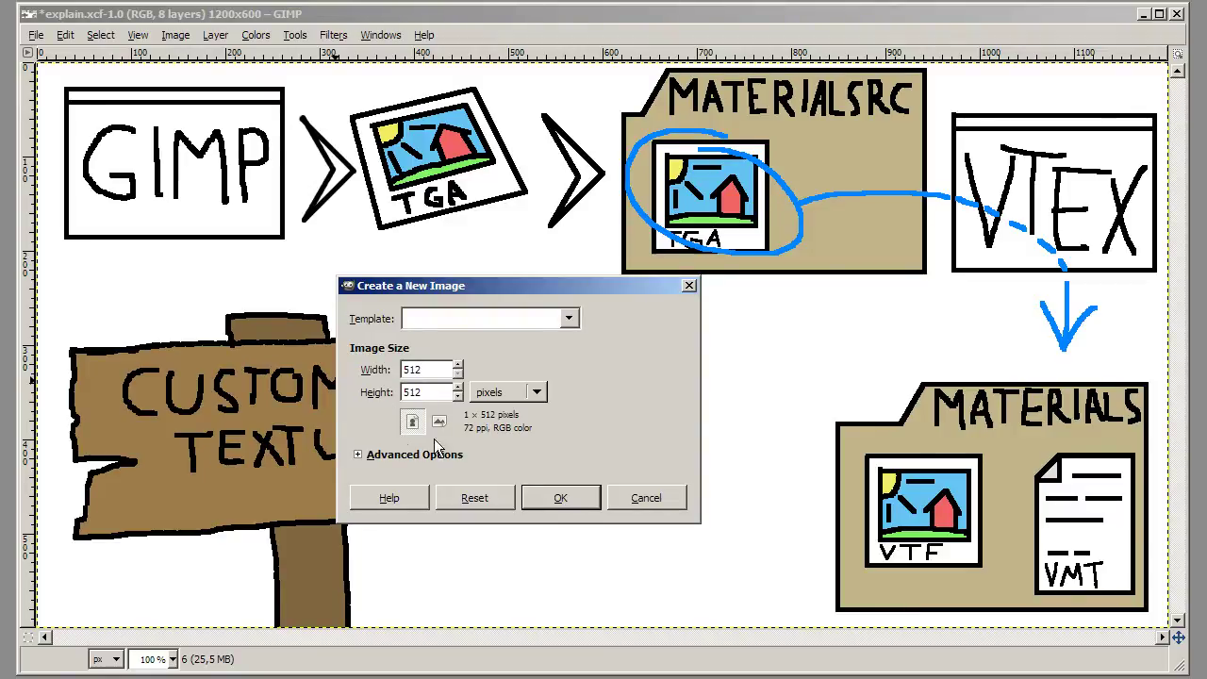
{"action": "left_click", "coordinate": [568, 499]}
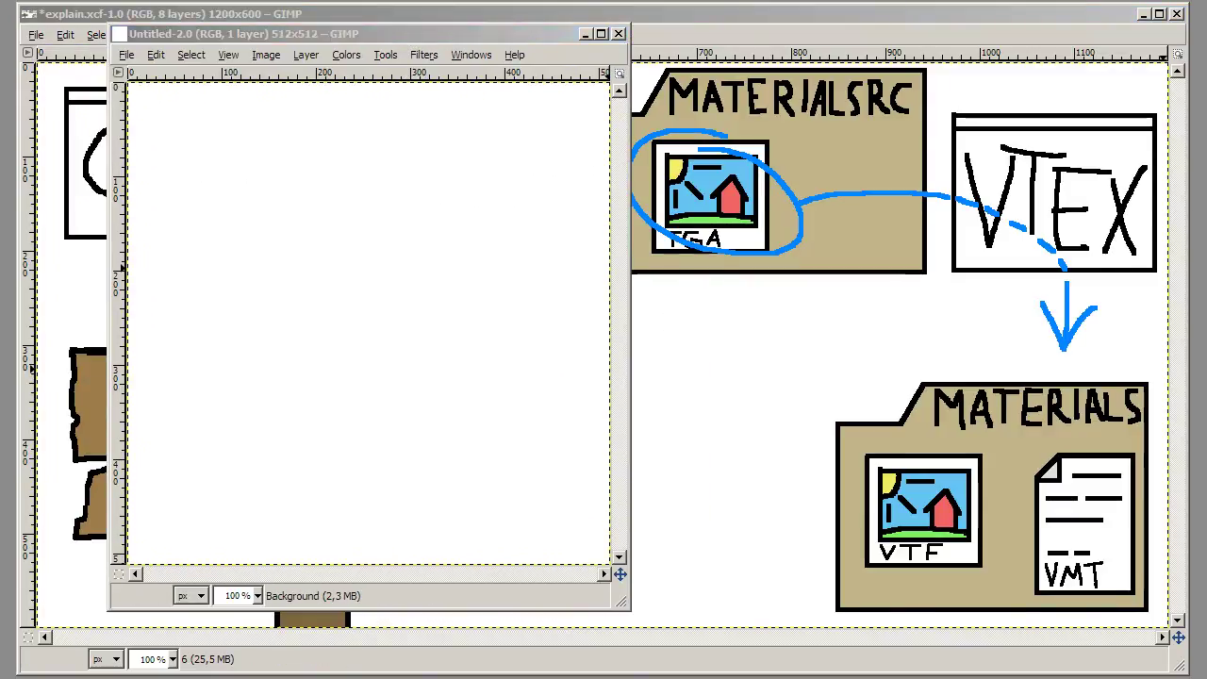
Choose the ff9696 pink foreground and paint the pig's body, snout outline, eye and first leg.
{"action": "left_click", "coordinate": [584, 314]}
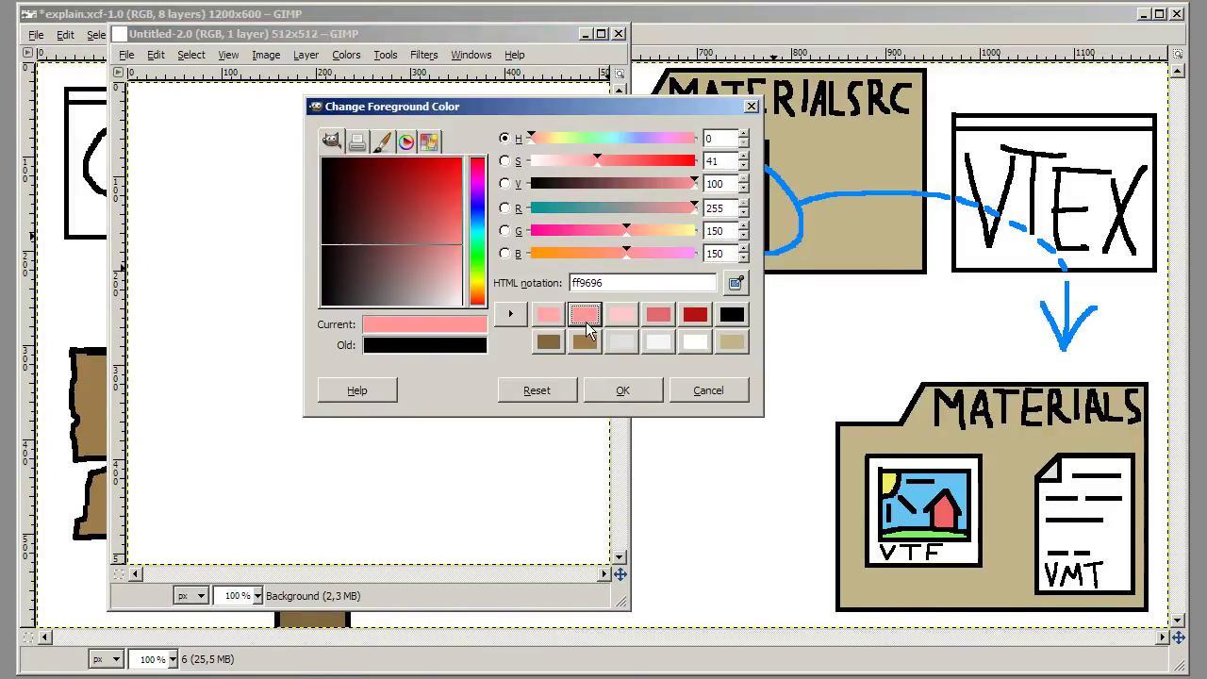
{"action": "left_click", "coordinate": [622, 391]}
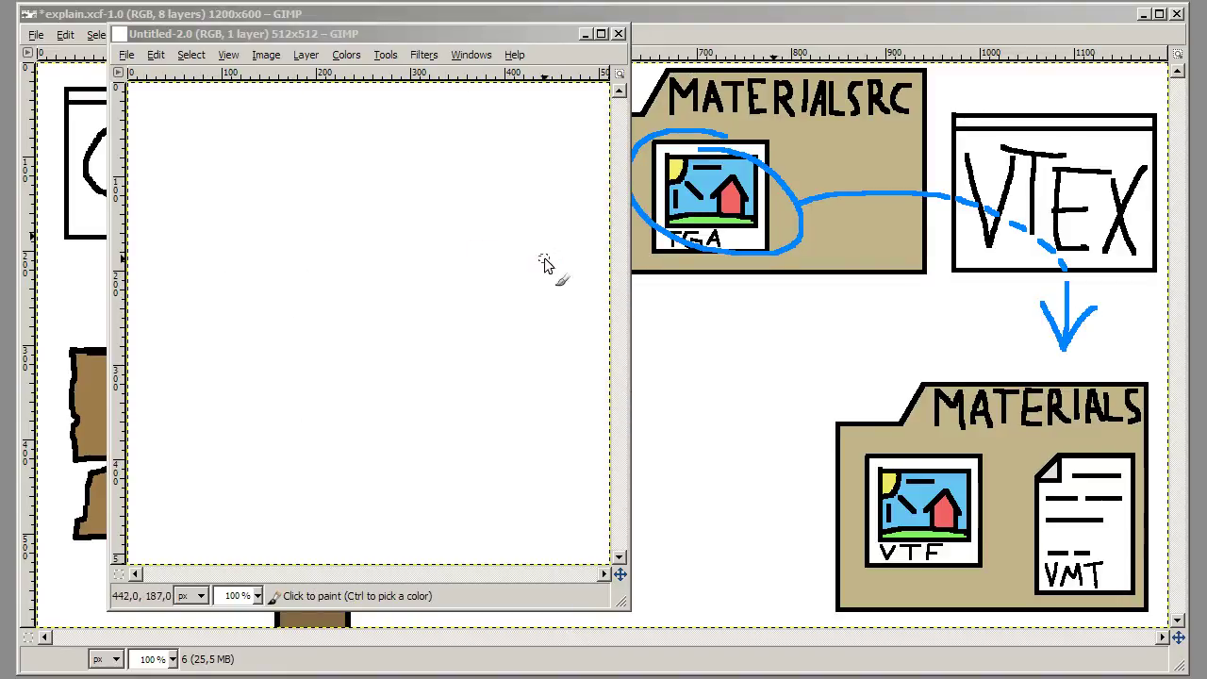
{"action": "mouse_move", "coordinate": [566, 286]}
{"action": "left_mouse_down"}
{"action": "mouse_move", "coordinate": [493, 286]}
{"action": "mouse_move", "coordinate": [484, 261]}
{"action": "mouse_move", "coordinate": [433, 232]}
{"action": "mouse_move", "coordinate": [280, 214]}
{"action": "mouse_move", "coordinate": [217, 237]}
{"action": "mouse_move", "coordinate": [176, 283]}
{"action": "mouse_move", "coordinate": [169, 326]}
{"action": "mouse_move", "coordinate": [187, 381]}
{"action": "mouse_move", "coordinate": [361, 405]}
{"action": "mouse_move", "coordinate": [481, 328]}
{"action": "mouse_move", "coordinate": [553, 328]}
{"action": "mouse_move", "coordinate": [564, 285]}
{"action": "left_mouse_up"}
{"action": "left_click", "coordinate": [457, 272]}
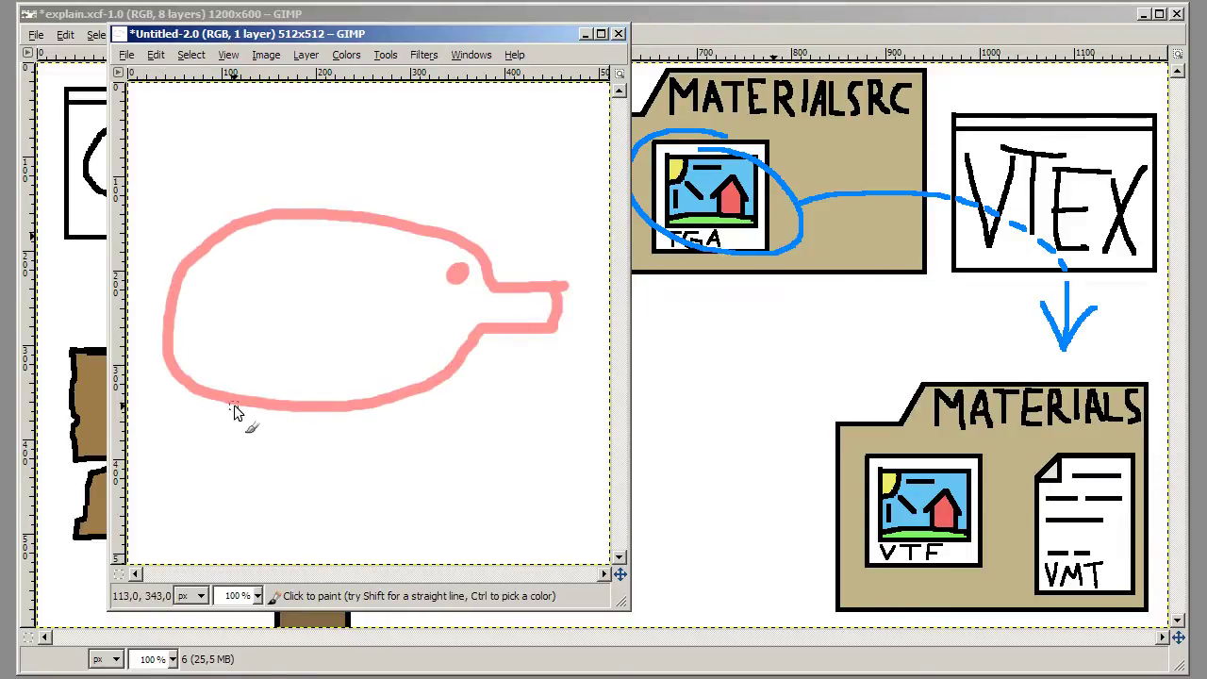
{"action": "mouse_move", "coordinate": [229, 406]}
{"action": "left_mouse_down"}
{"action": "mouse_move", "coordinate": [267, 455]}
{"action": "mouse_move", "coordinate": [271, 408]}
{"action": "left_mouse_up"}
Add the remaining legs, curly tail, closed snout end and a nostril dot.
{"action": "mouse_move", "coordinate": [347, 409]}
{"action": "left_mouse_down"}
{"action": "mouse_move", "coordinate": [371, 455]}
{"action": "mouse_move", "coordinate": [386, 408]}
{"action": "mouse_move", "coordinate": [451, 426]}
{"action": "mouse_move", "coordinate": [439, 400]}
{"action": "left_mouse_up"}
{"action": "mouse_move", "coordinate": [227, 408]}
{"action": "left_mouse_down"}
{"action": "mouse_move", "coordinate": [185, 440]}
{"action": "mouse_move", "coordinate": [189, 396]}
{"action": "left_mouse_up"}
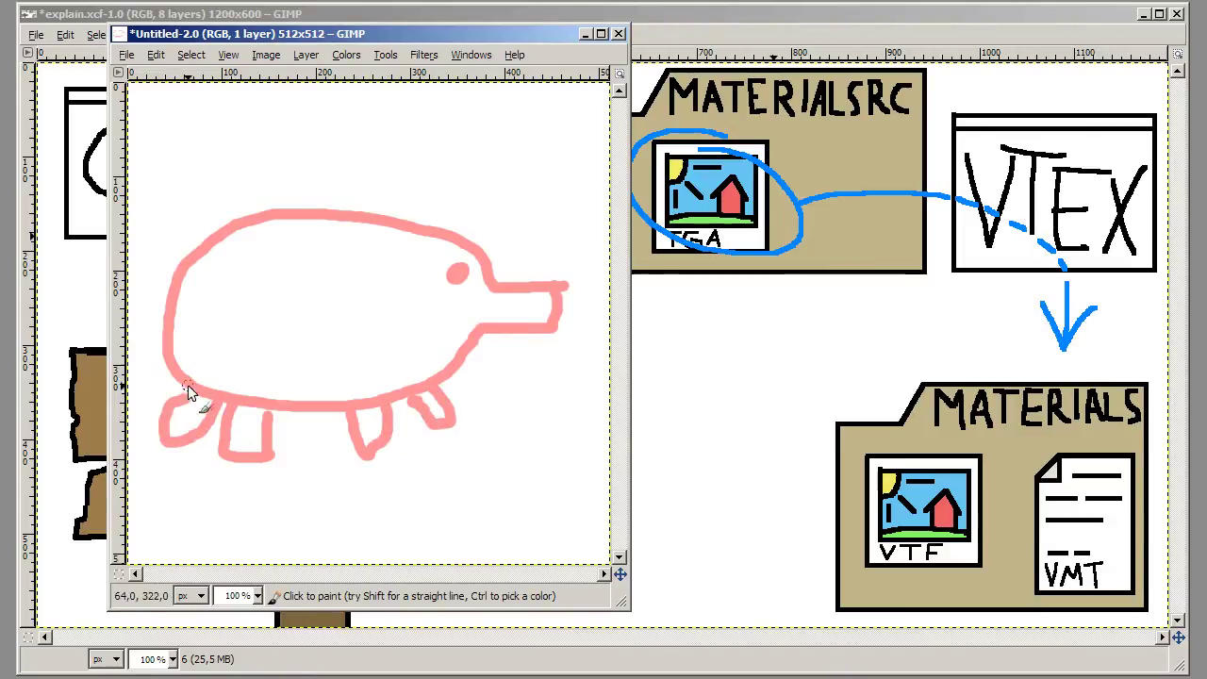
{"action": "mouse_move", "coordinate": [182, 292]}
{"action": "left_mouse_down"}
{"action": "mouse_move", "coordinate": [147, 221]}
{"action": "mouse_move", "coordinate": [187, 224]}
{"action": "mouse_move", "coordinate": [157, 250]}
{"action": "mouse_move", "coordinate": [185, 275]}
{"action": "left_mouse_up"}
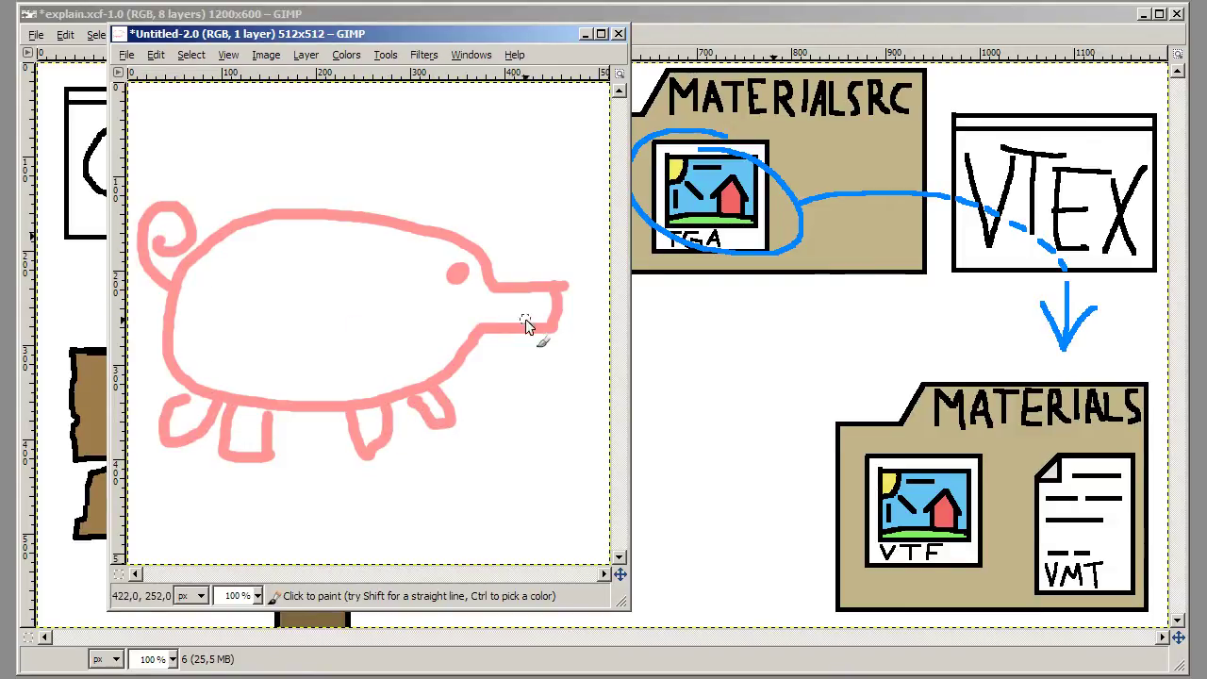
{"action": "left_click_drag", "start_coordinate": [566, 283], "coordinate": [556, 325]}
{"action": "left_click", "coordinate": [535, 309]}
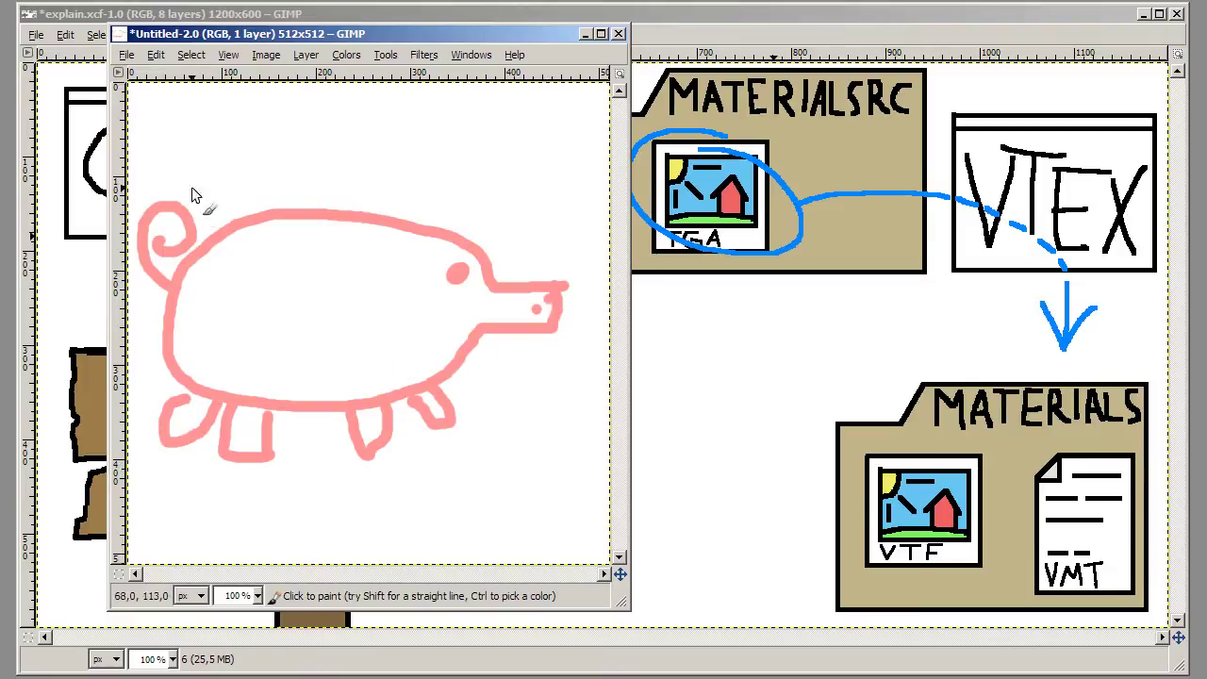
{"action": "left_click", "coordinate": [127, 55]}
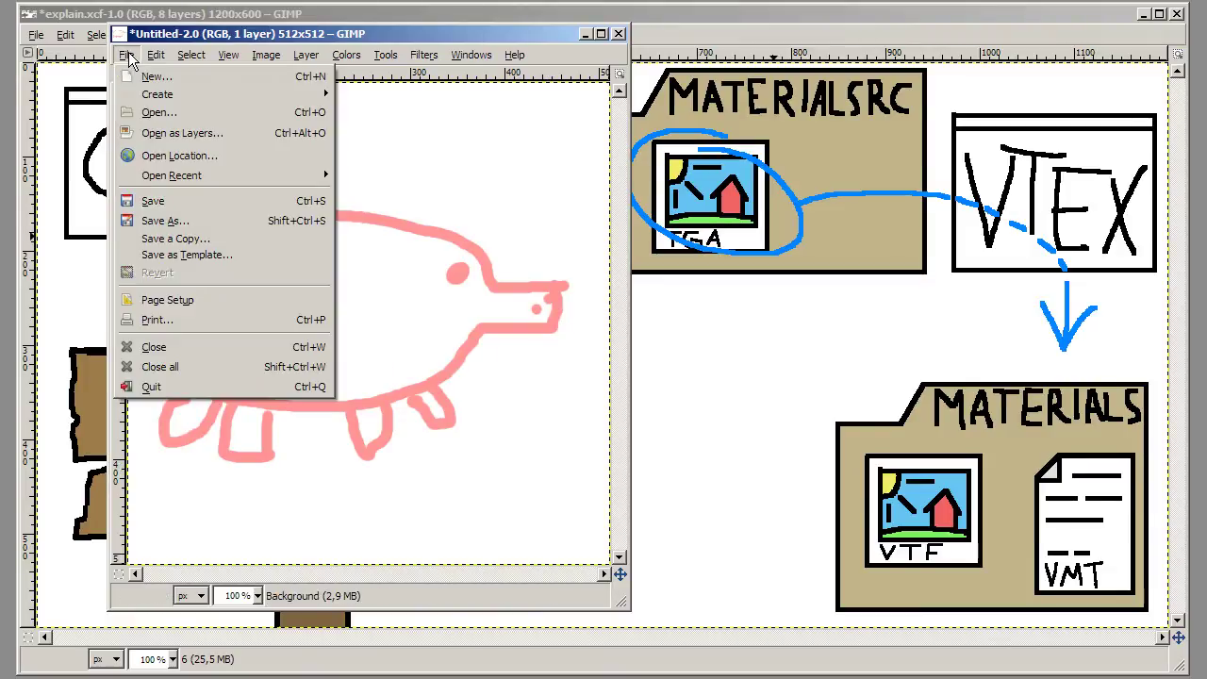
Start Save As and browse to Steam's sourcesdk_content\ep2\materialsrc folder.
{"action": "left_click", "coordinate": [196, 229]}
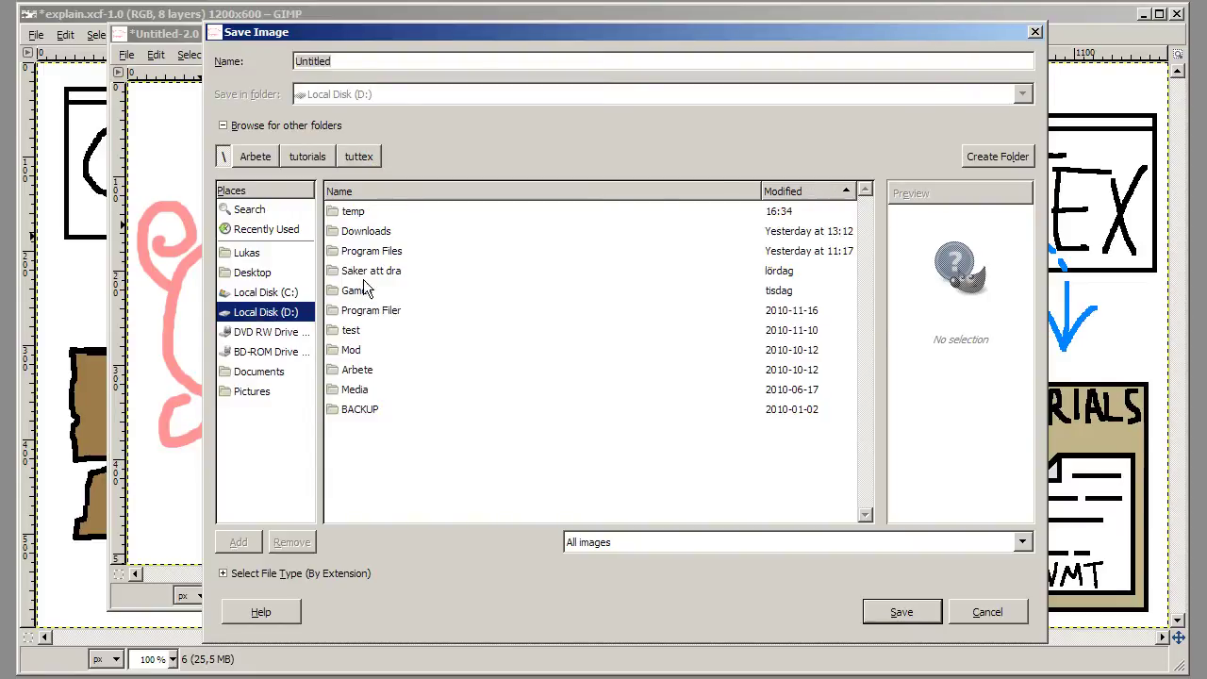
{"action": "double_click", "coordinate": [353, 300]}
{"action": "type", "text": "s"}
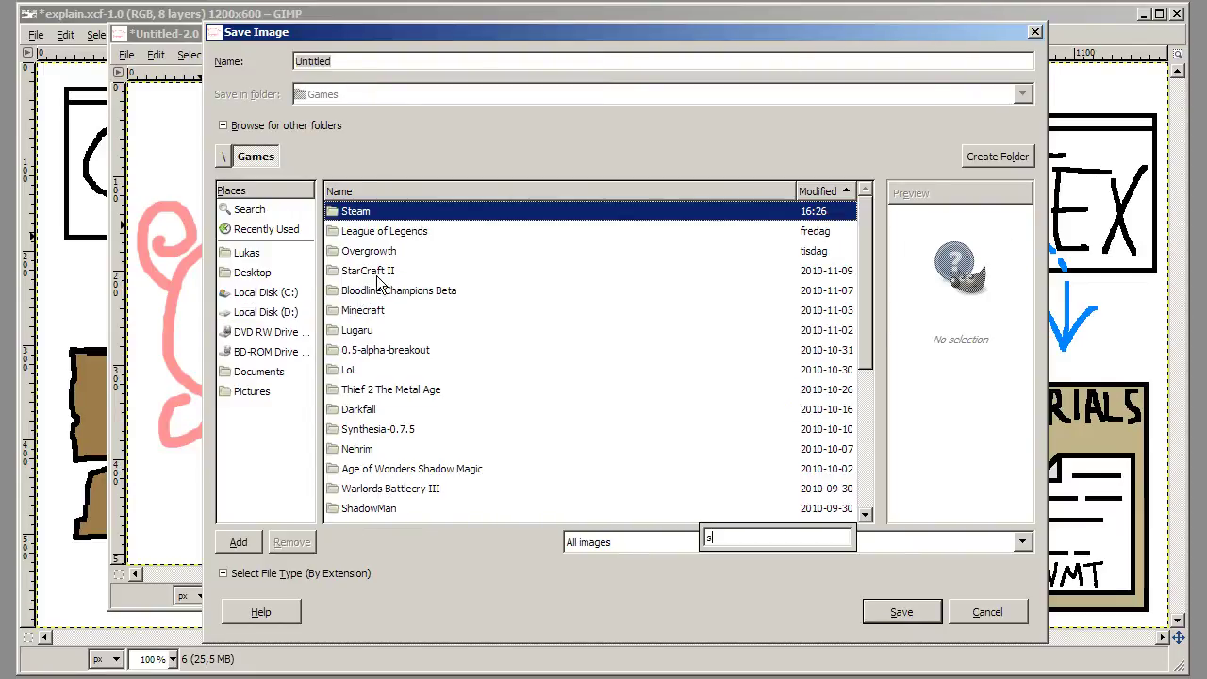
{"action": "double_click", "coordinate": [361, 211]}
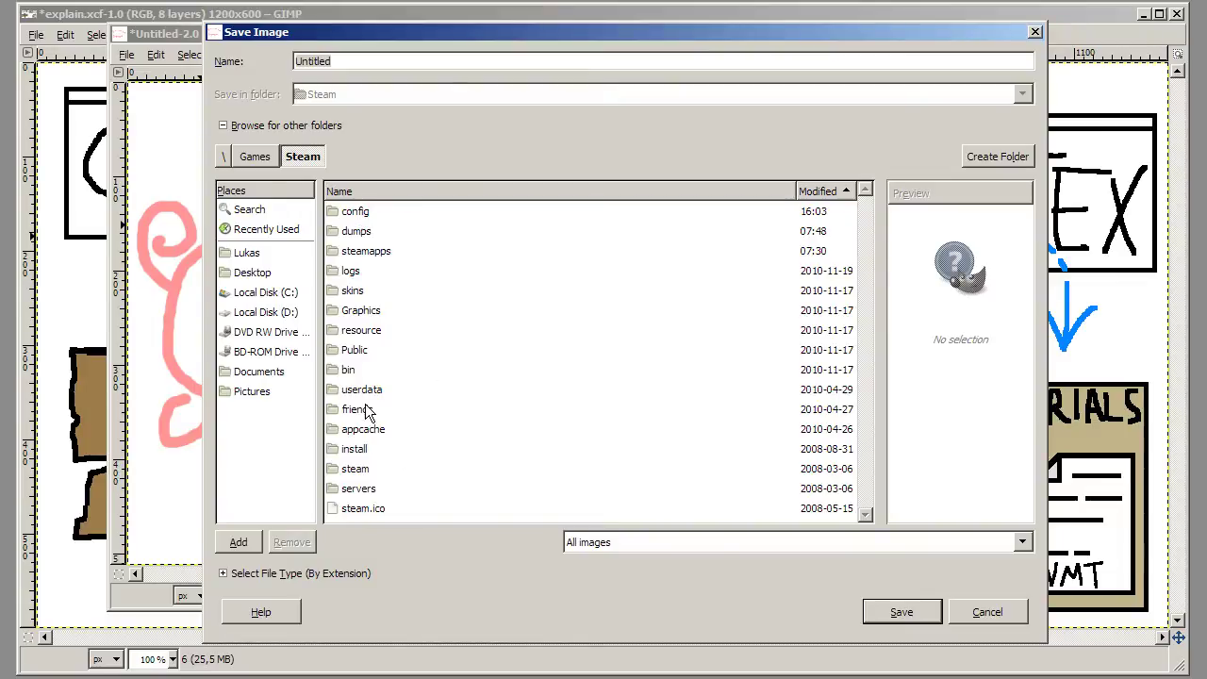
{"action": "type", "text": "s"}
{"action": "double_click", "coordinate": [373, 257]}
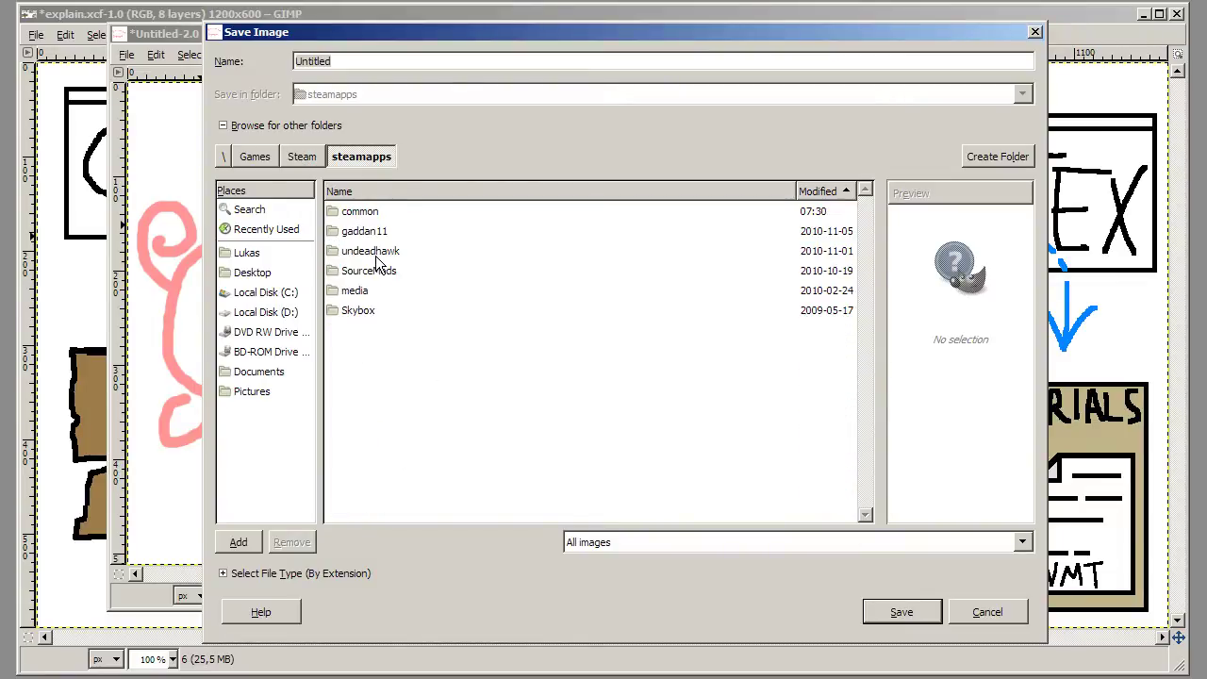
{"action": "double_click", "coordinate": [375, 253]}
{"action": "left_click", "coordinate": [377, 312]}
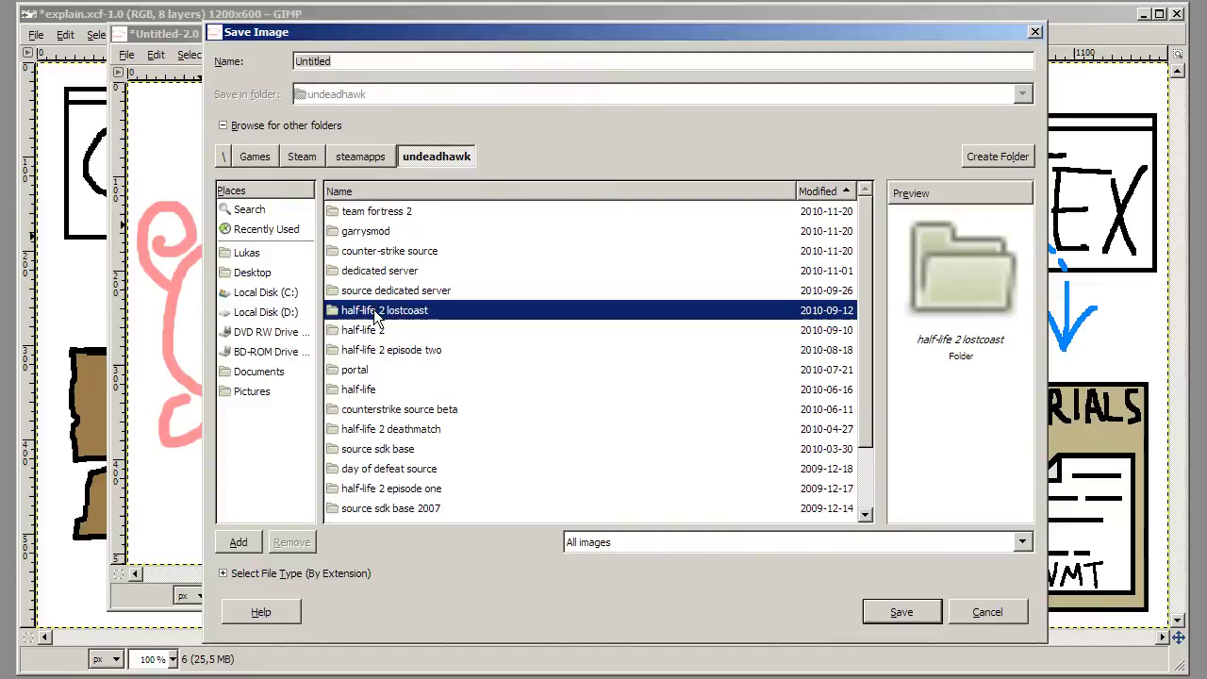
{"action": "scroll", "coordinate": [391, 337], "scroll_direction": "down", "scroll_amount": 2}
{"action": "left_click", "coordinate": [371, 499]}
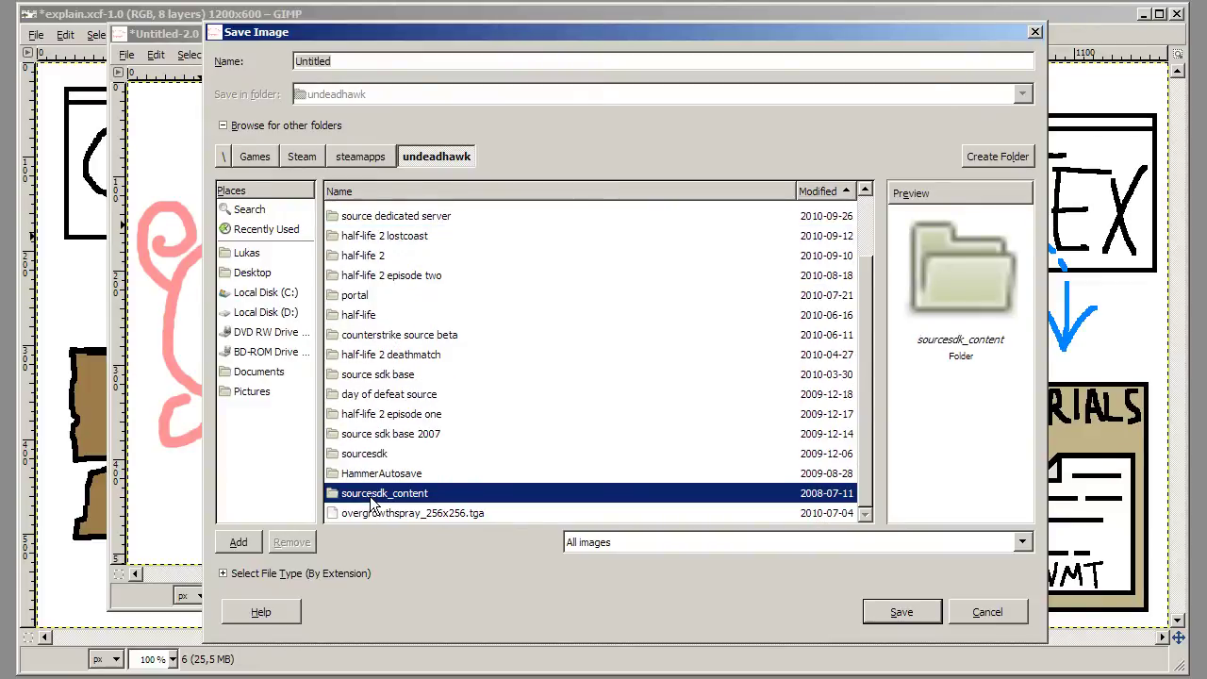
{"action": "double_click", "coordinate": [371, 500]}
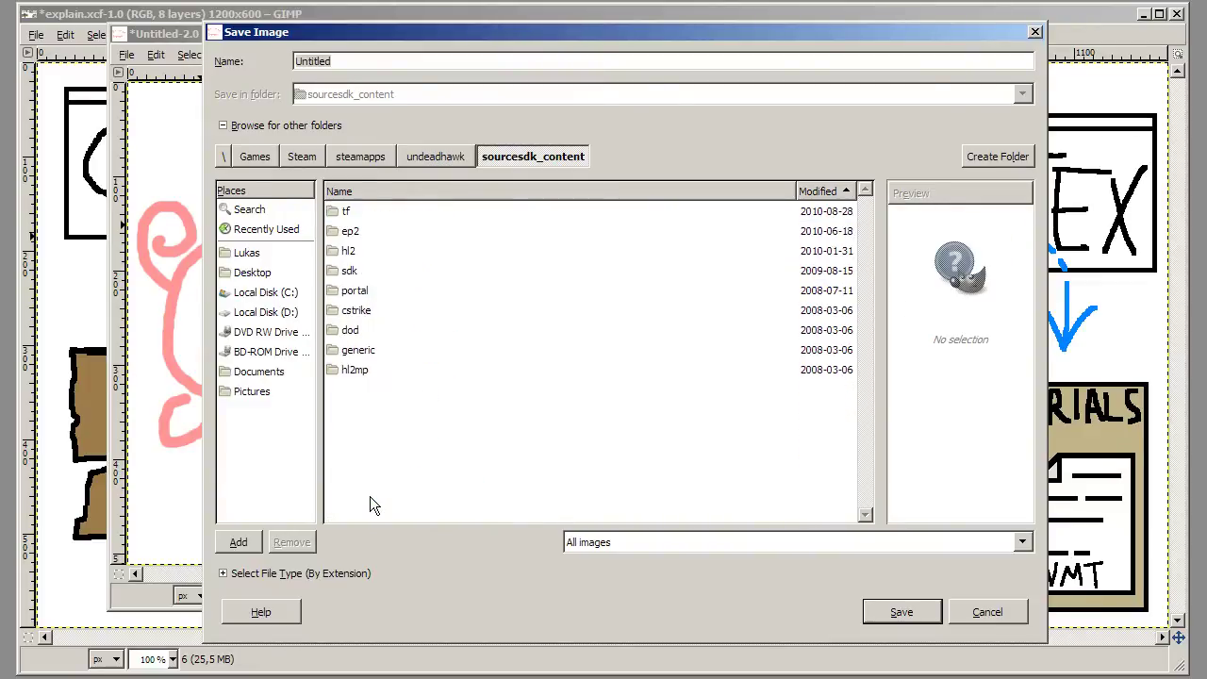
{"action": "left_click", "coordinate": [360, 235]}
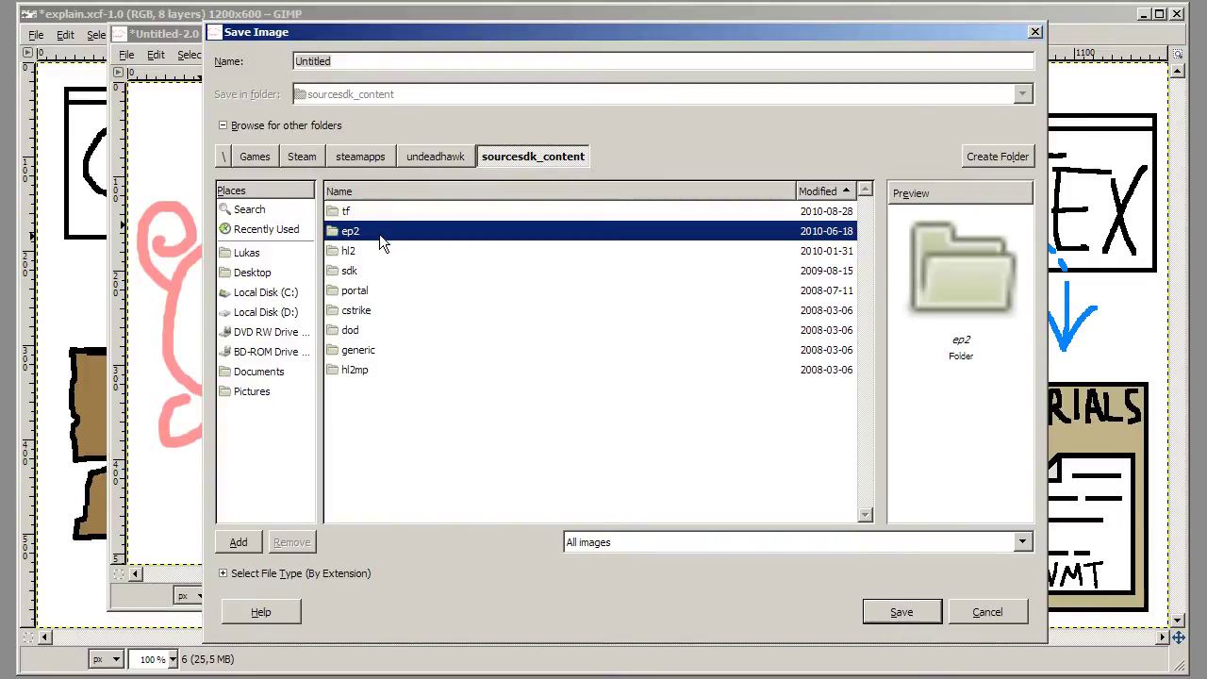
{"action": "double_click", "coordinate": [380, 235]}
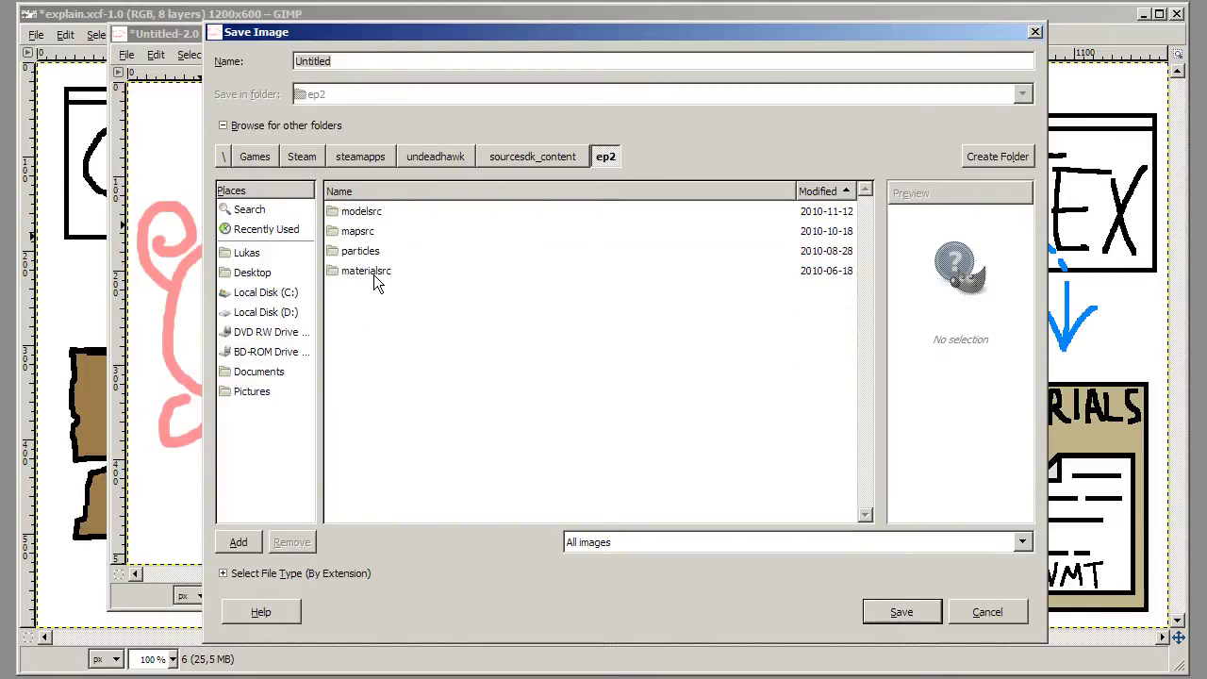
{"action": "double_click", "coordinate": [374, 275]}
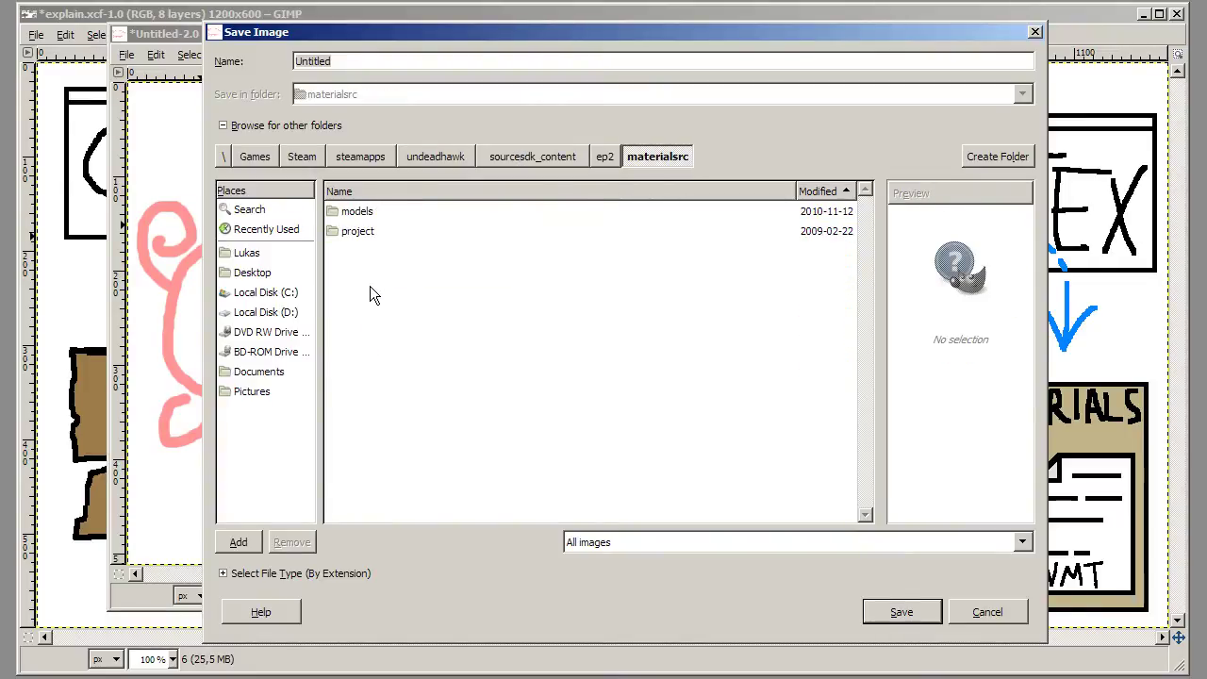
Create a new 'tutorial' subfolder inside materialsrc and open it.
{"action": "left_click", "coordinate": [989, 157]}
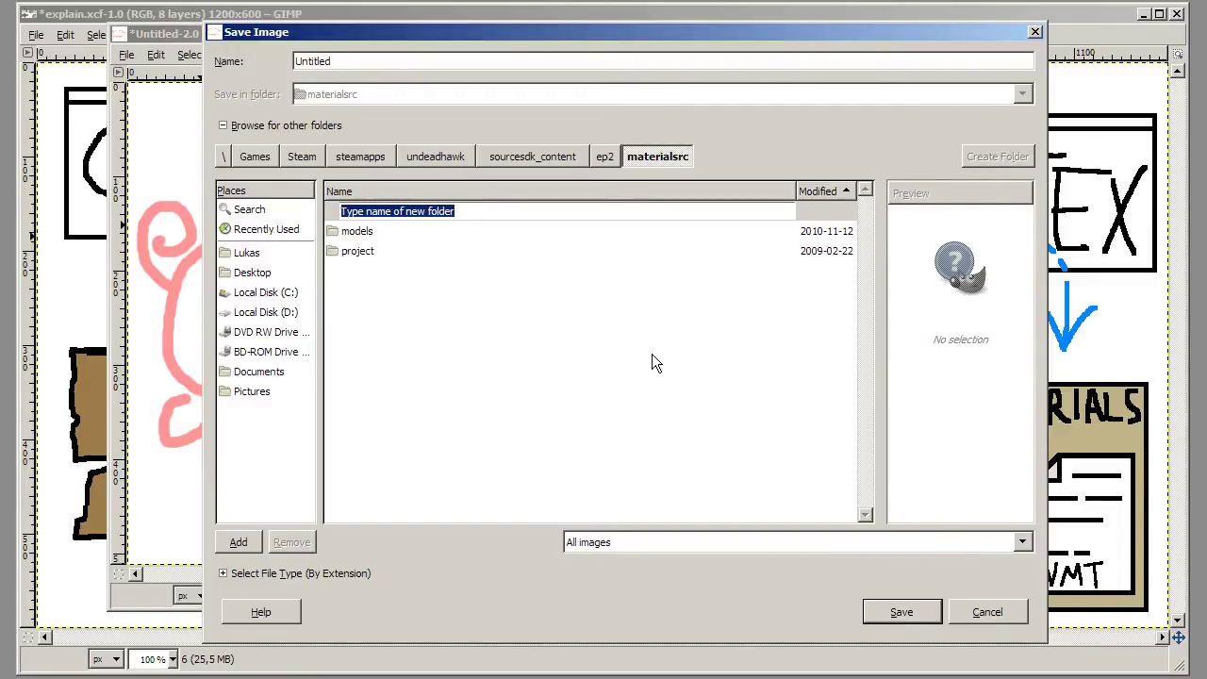
{"action": "type", "text": "tutorial"}
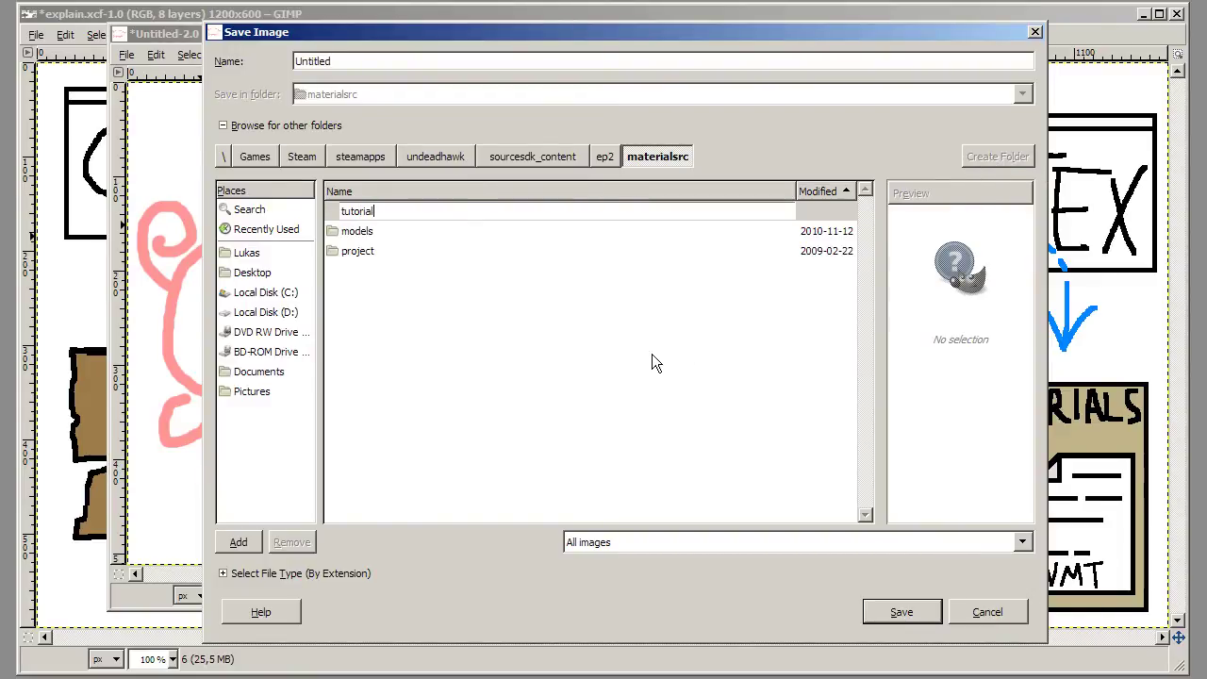
{"action": "key", "text": "Return"}
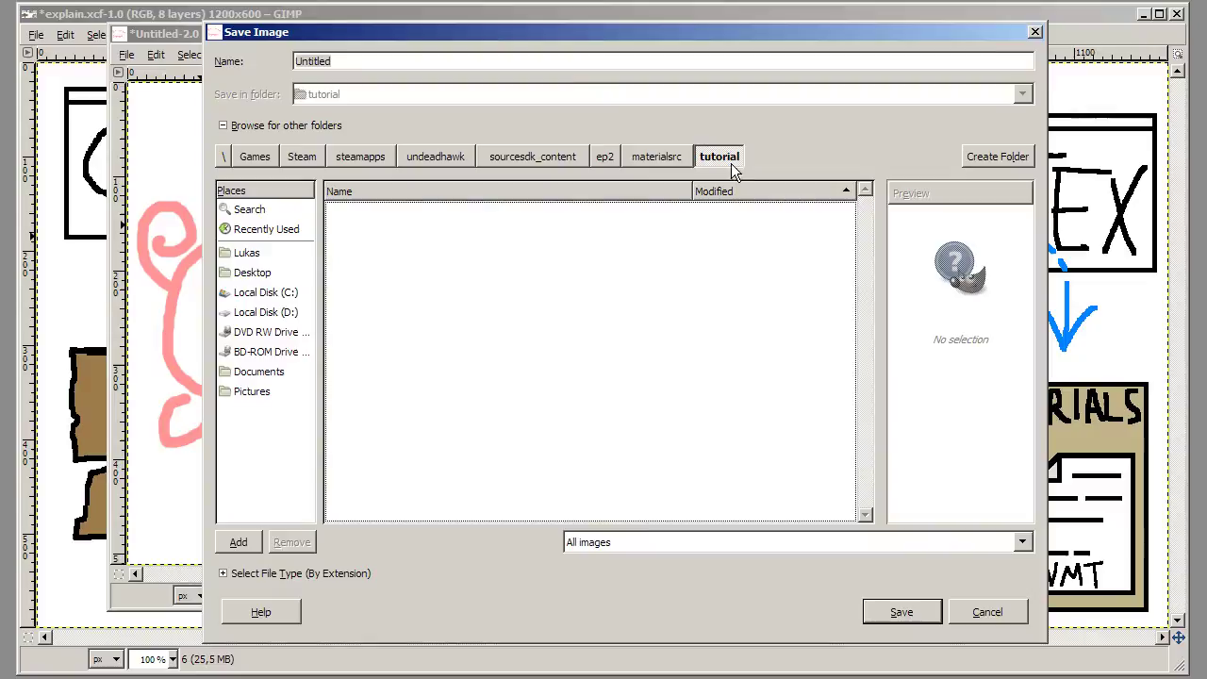
Save the image as pig.tga without RLE compression and close the image window.
{"action": "left_click", "coordinate": [360, 58]}
{"action": "double_click", "coordinate": [360, 58]}
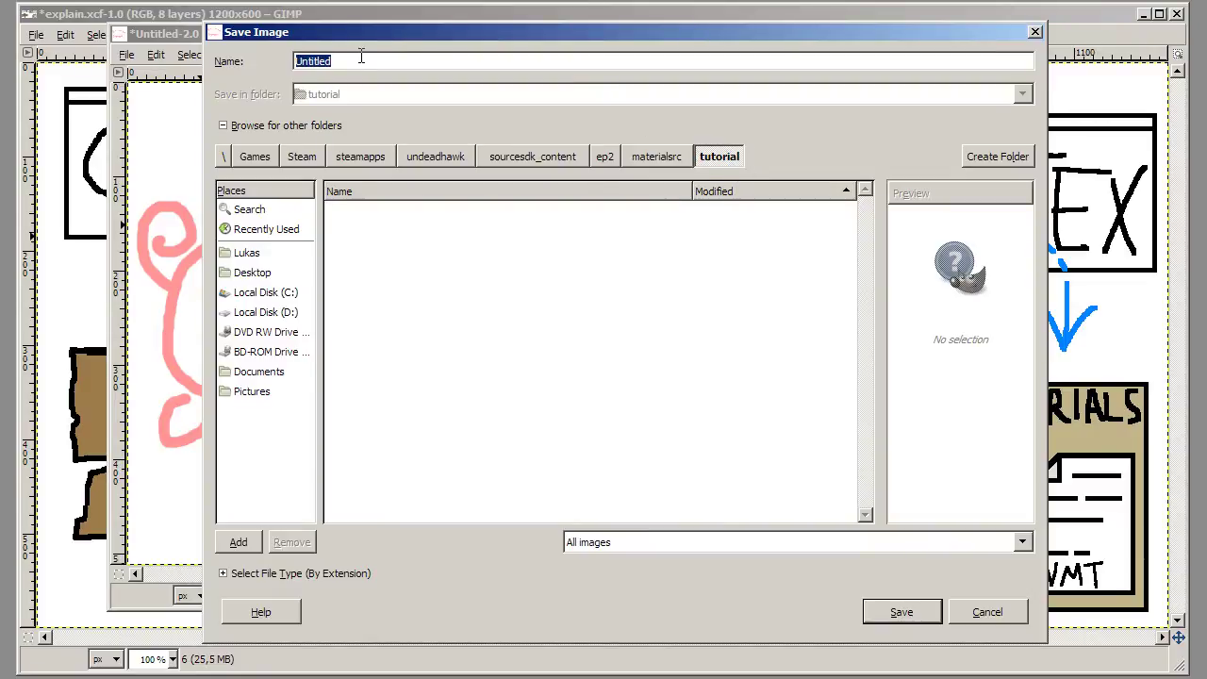
{"action": "type", "text": "pig.tga"}
{"action": "left_click", "coordinate": [900, 611]}
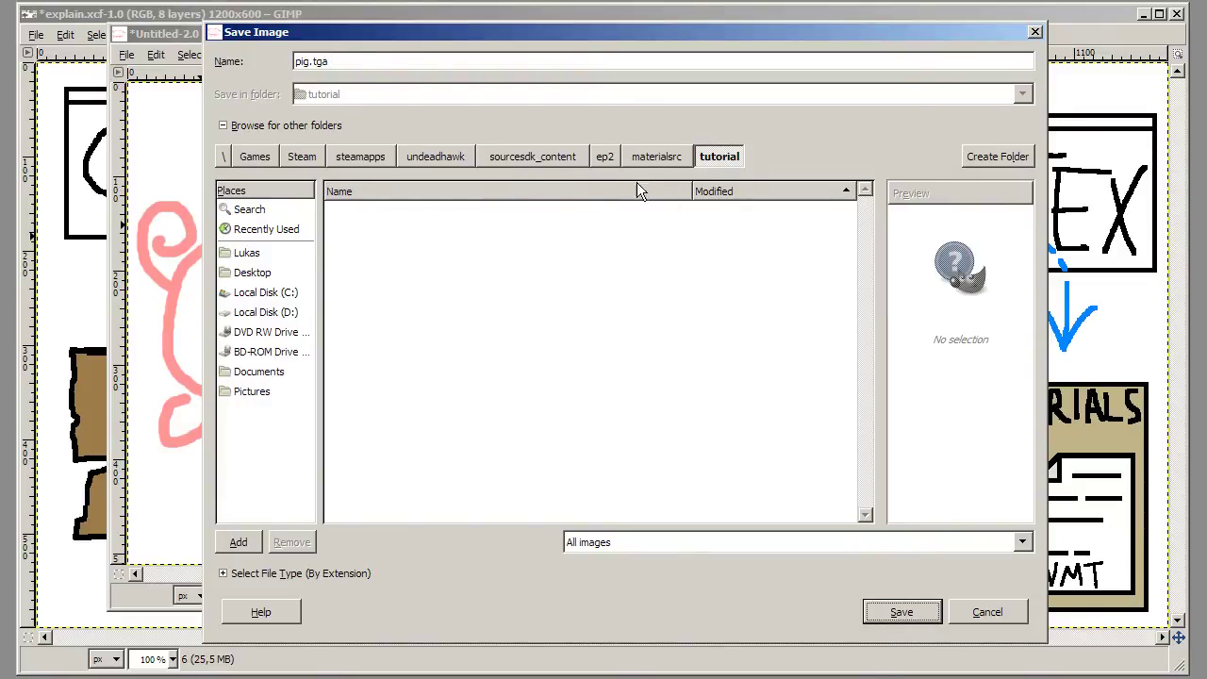
{"action": "left_click", "coordinate": [902, 622]}
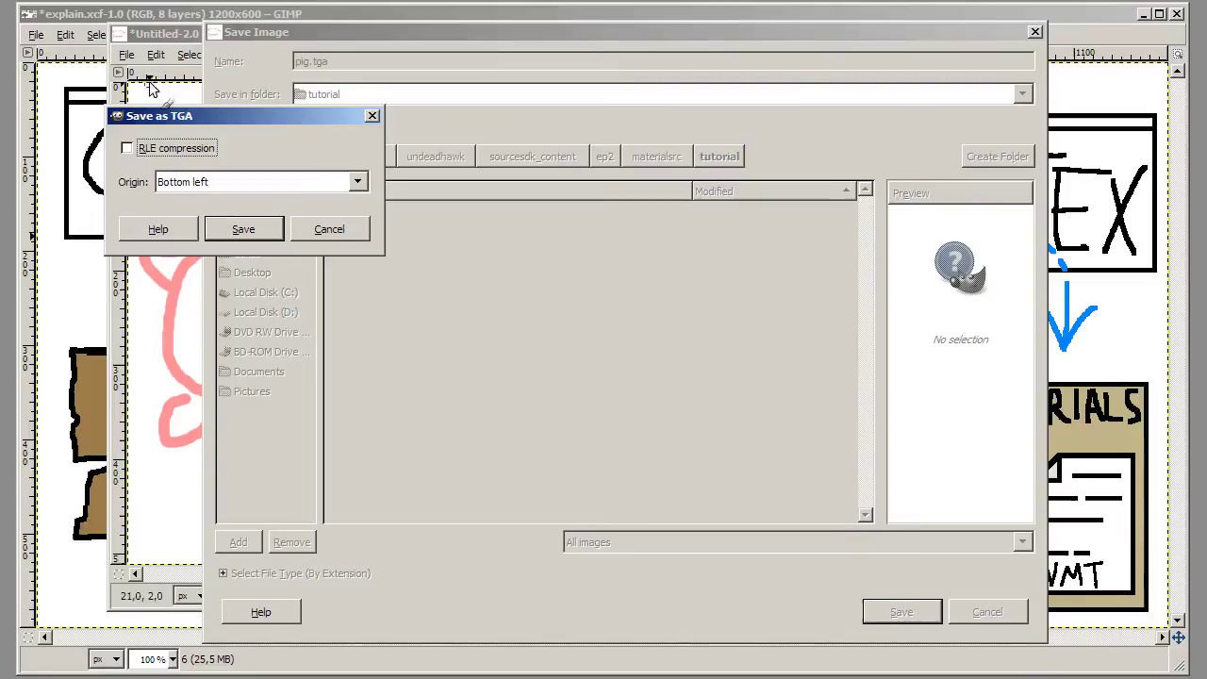
{"action": "left_click", "coordinate": [243, 229]}
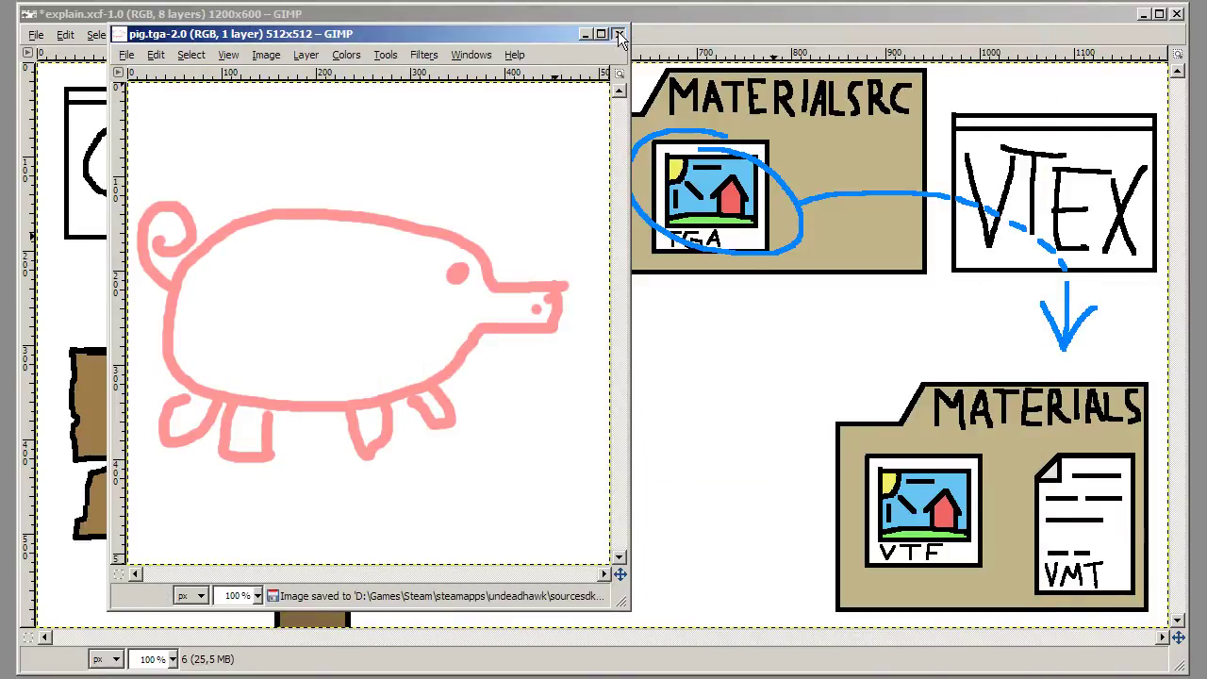
{"action": "left_click", "coordinate": [619, 35]}
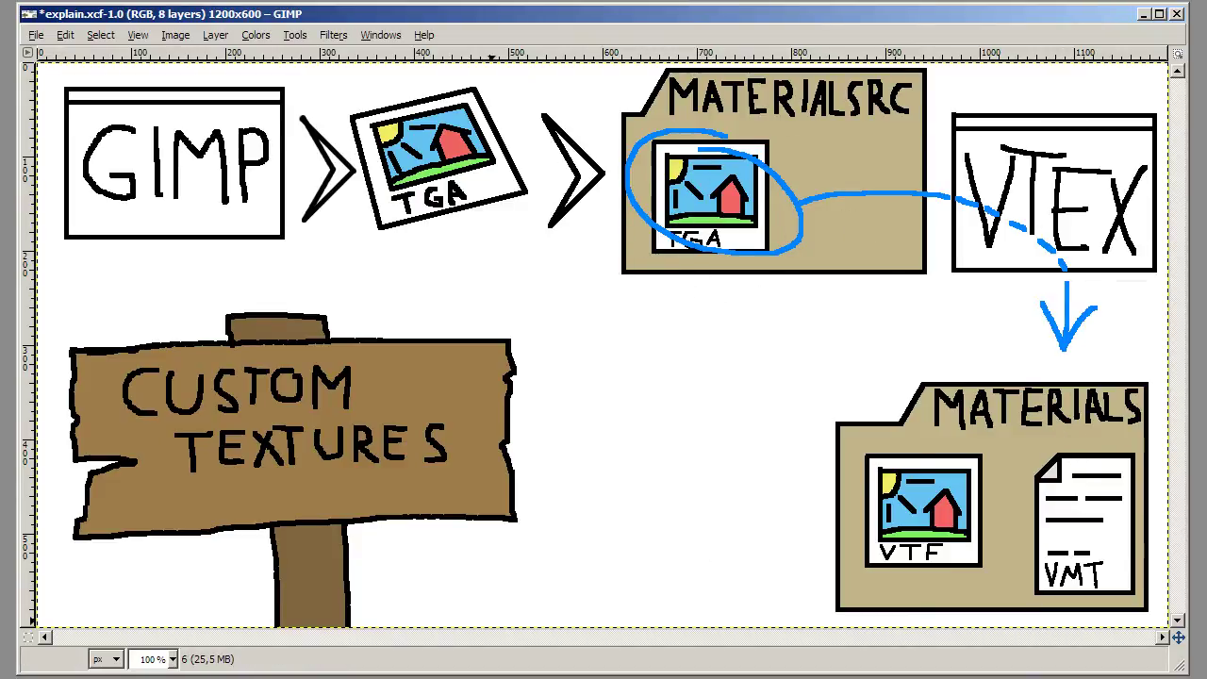
{"action": "key", "text": "alt+Tab"}
Put the tuttex window away and open a new Explorer window on Local Disk (D:).
{"action": "left_click", "coordinate": [762, 215]}
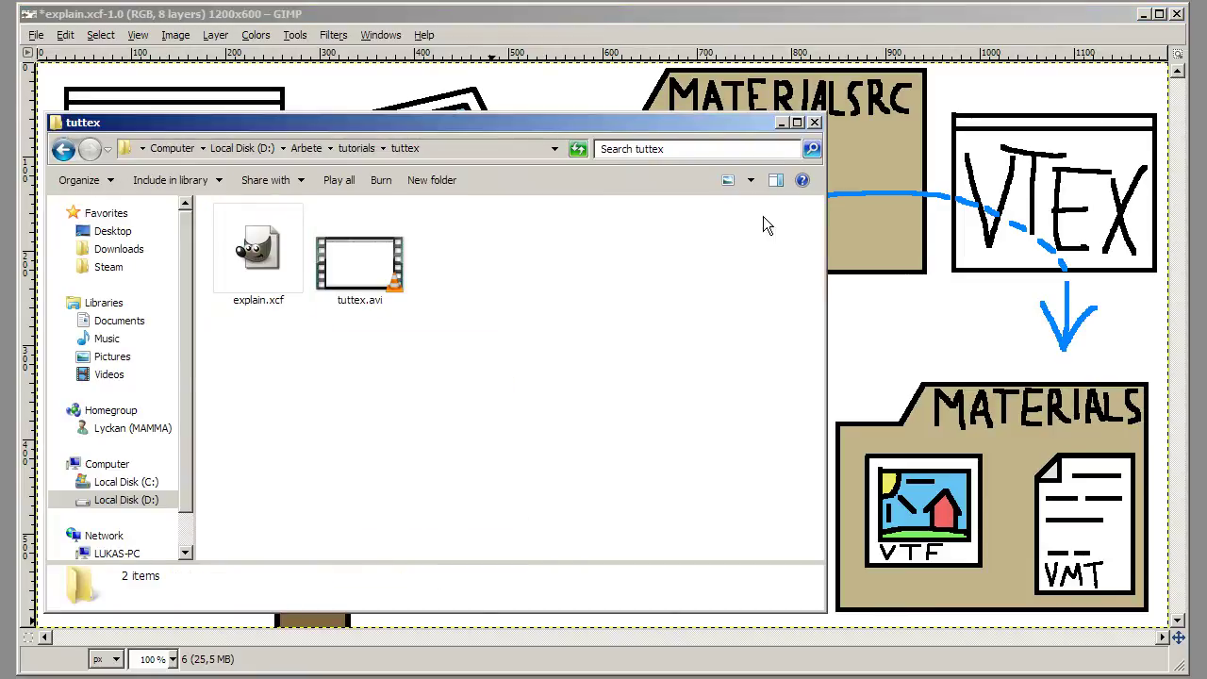
{"action": "left_click", "coordinate": [782, 122]}
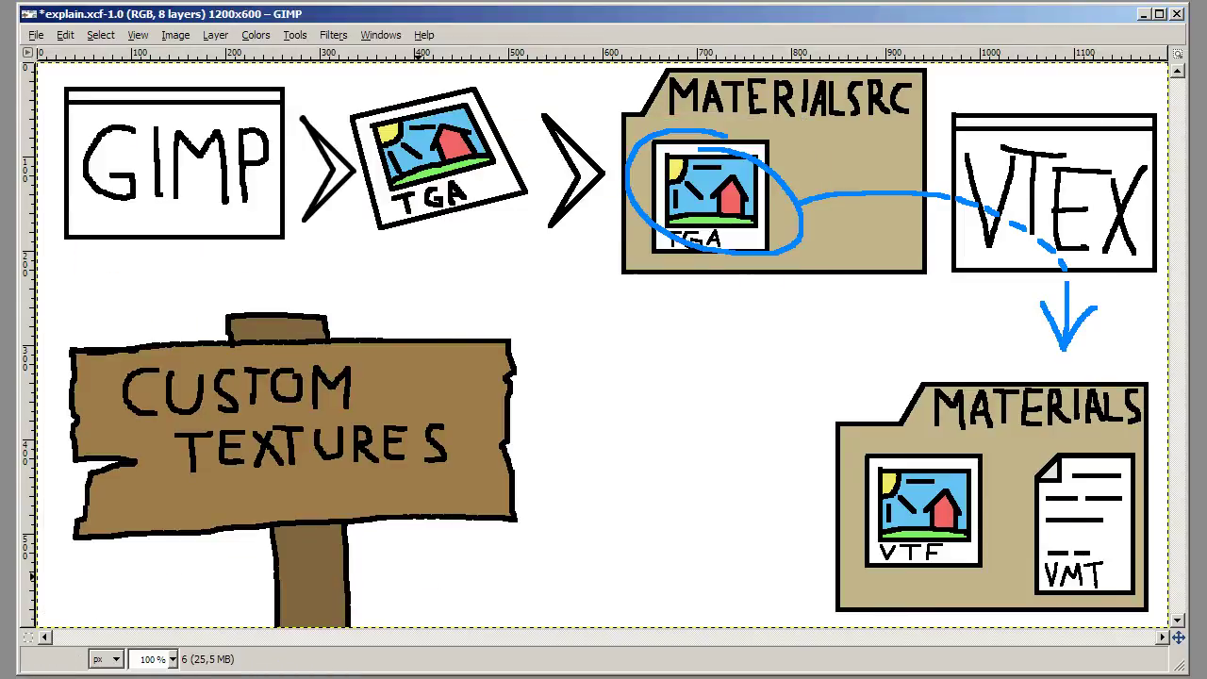
{"action": "key", "text": "super+e"}
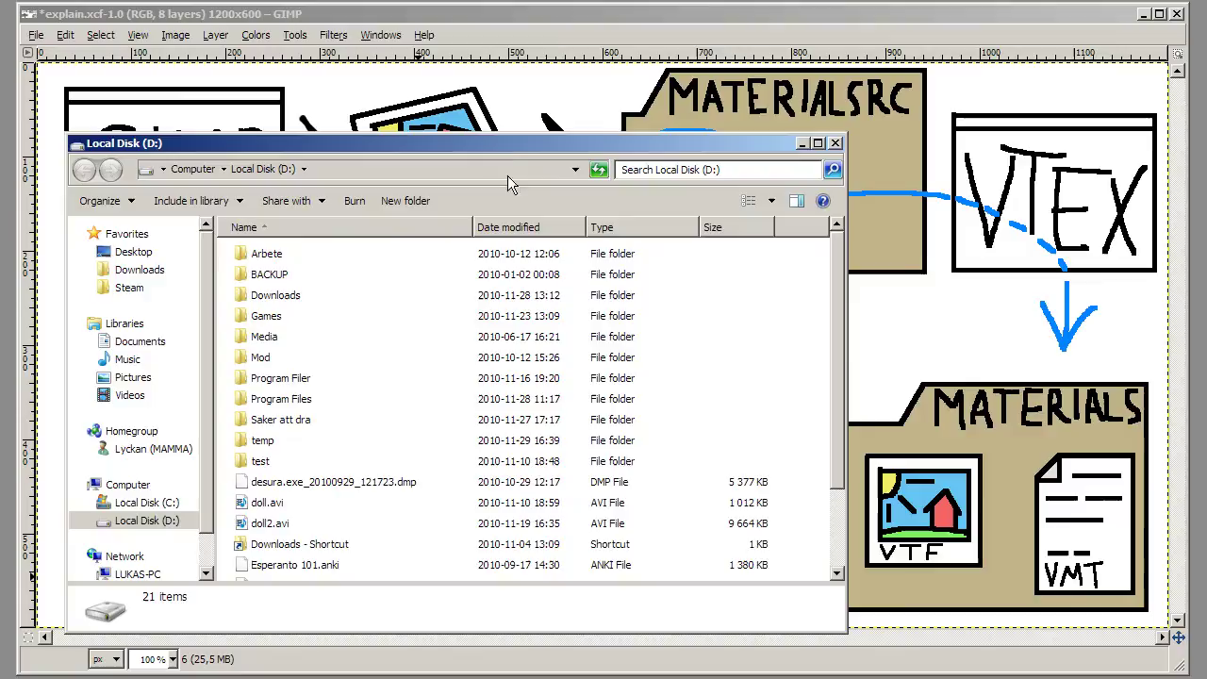
{"action": "left_click_drag", "start_coordinate": [513, 149], "coordinate": [529, 123]}
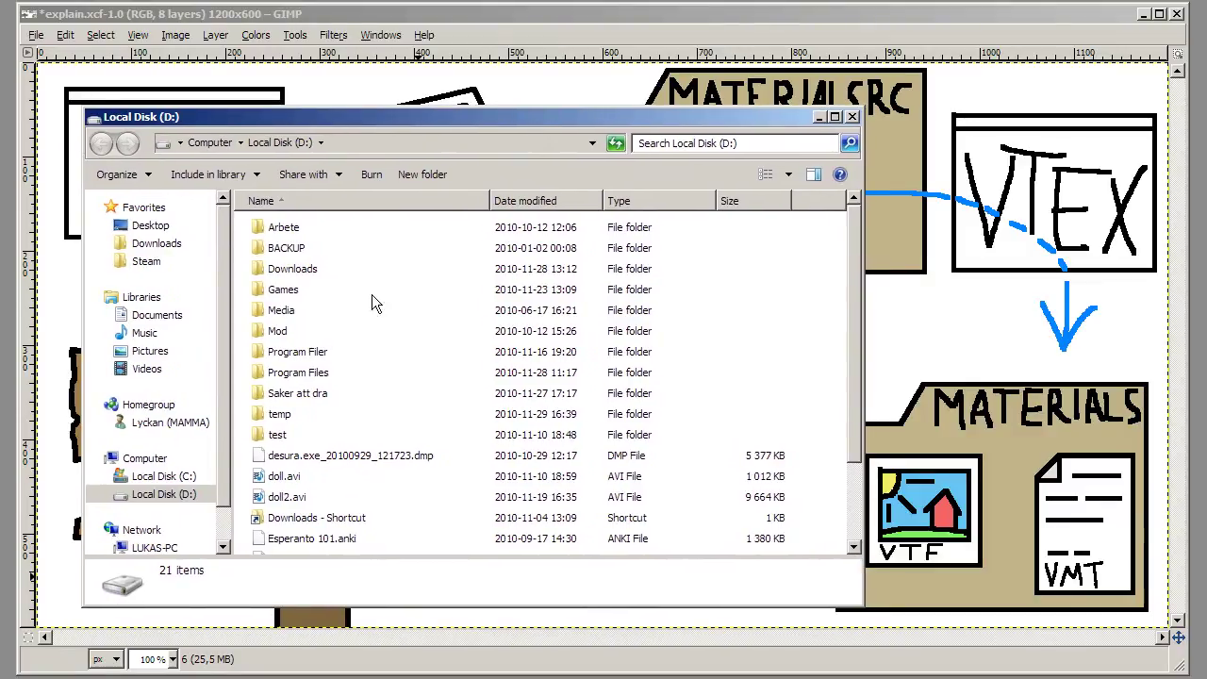
Browse through Games, Steam, steamapps, the user folder and sourcesdk to orangebox\bin.
{"action": "double_click", "coordinate": [282, 290]}
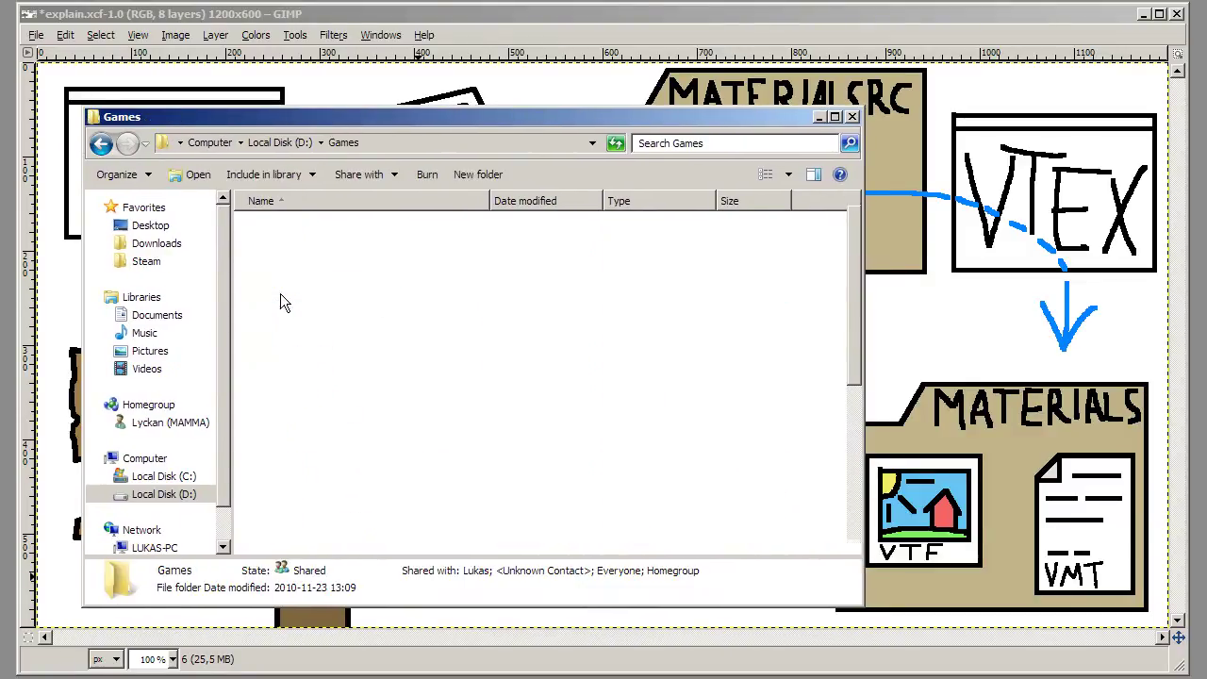
{"action": "scroll", "coordinate": [281, 396], "scroll_direction": "down", "scroll_amount": 5}
{"action": "left_click", "coordinate": [281, 399]}
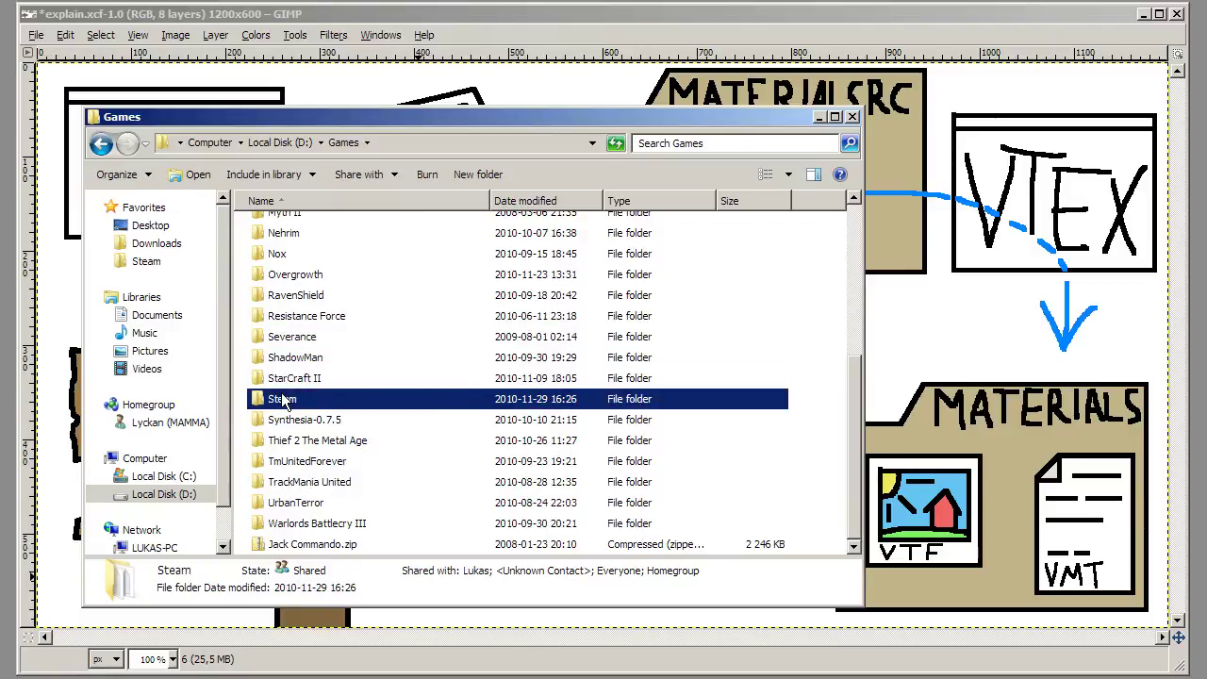
{"action": "double_click", "coordinate": [283, 399]}
{"action": "double_click", "coordinate": [314, 520]}
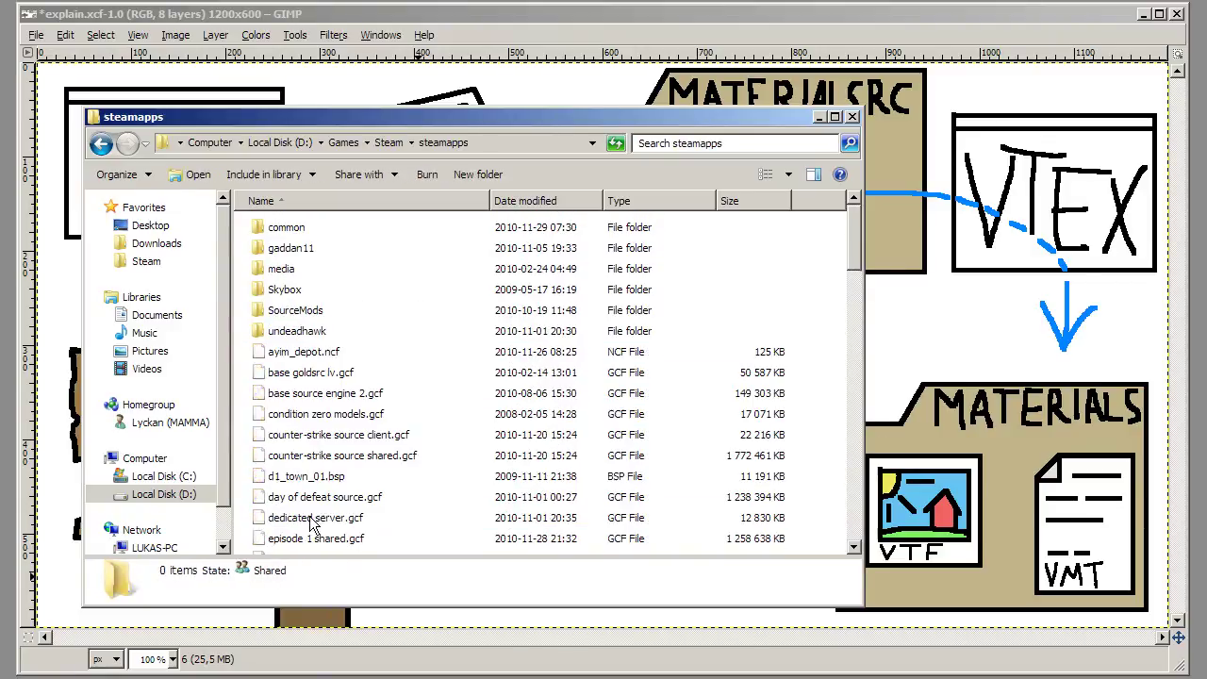
{"action": "double_click", "coordinate": [289, 332]}
{"action": "left_click", "coordinate": [321, 370]}
{"action": "scroll", "coordinate": [380, 478], "scroll_direction": "down", "scroll_amount": 2}
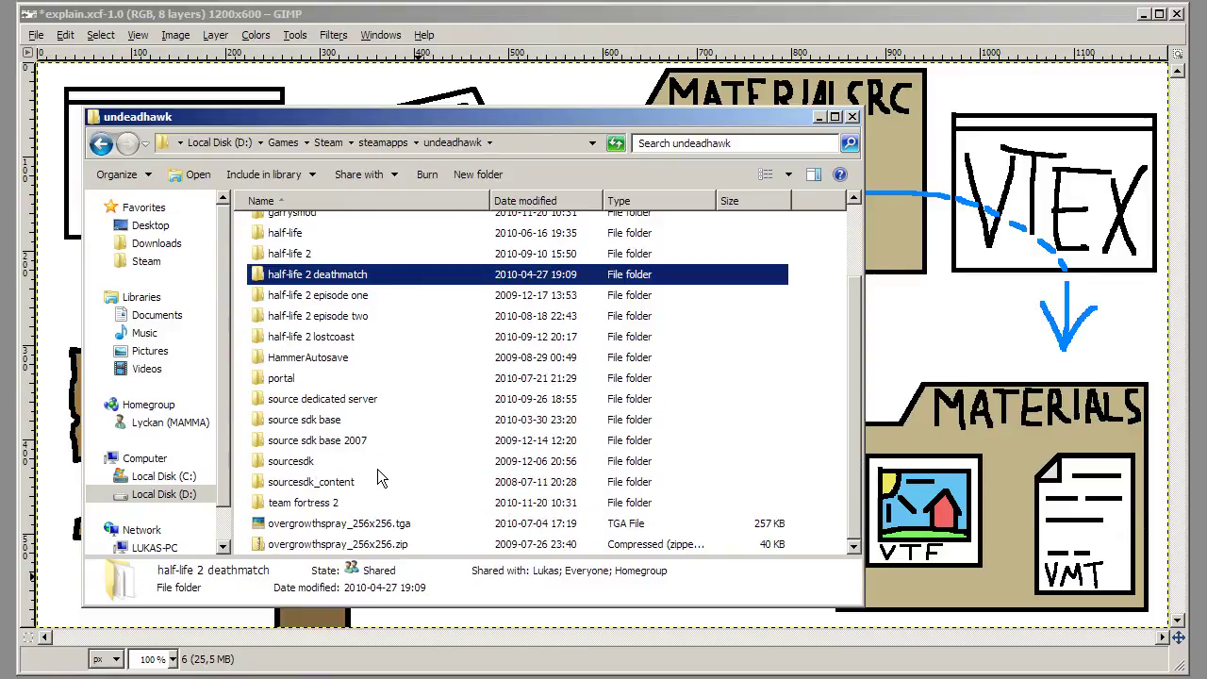
{"action": "double_click", "coordinate": [294, 464]}
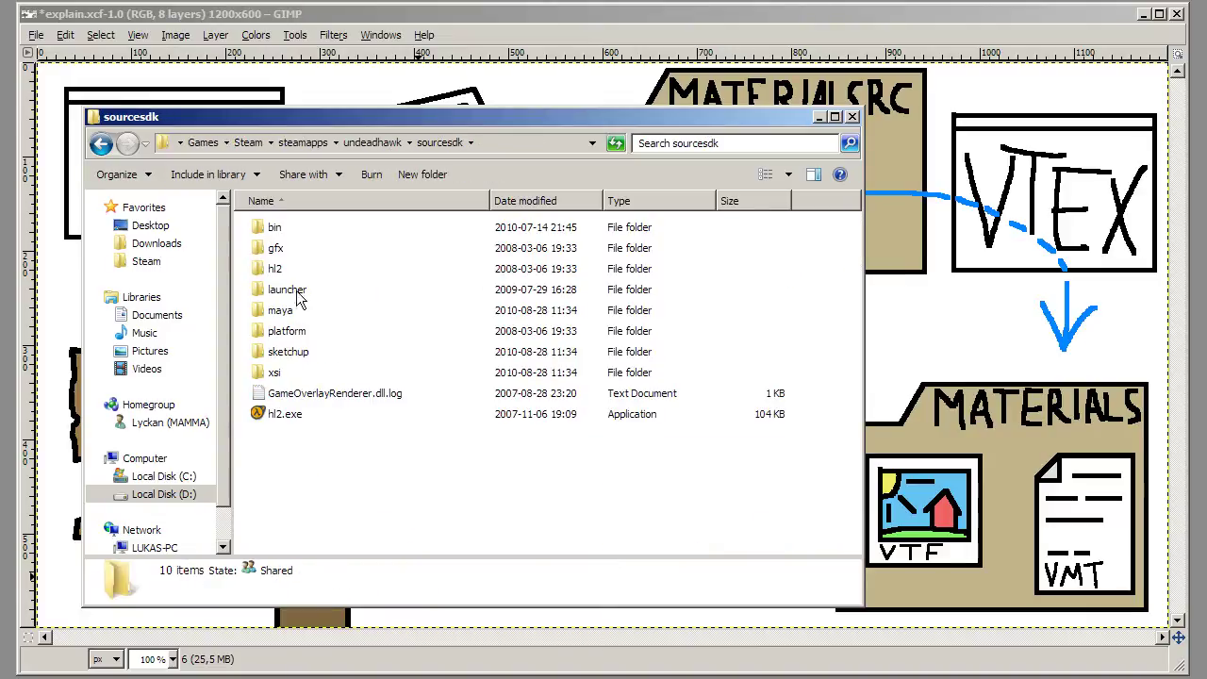
{"action": "double_click", "coordinate": [275, 228]}
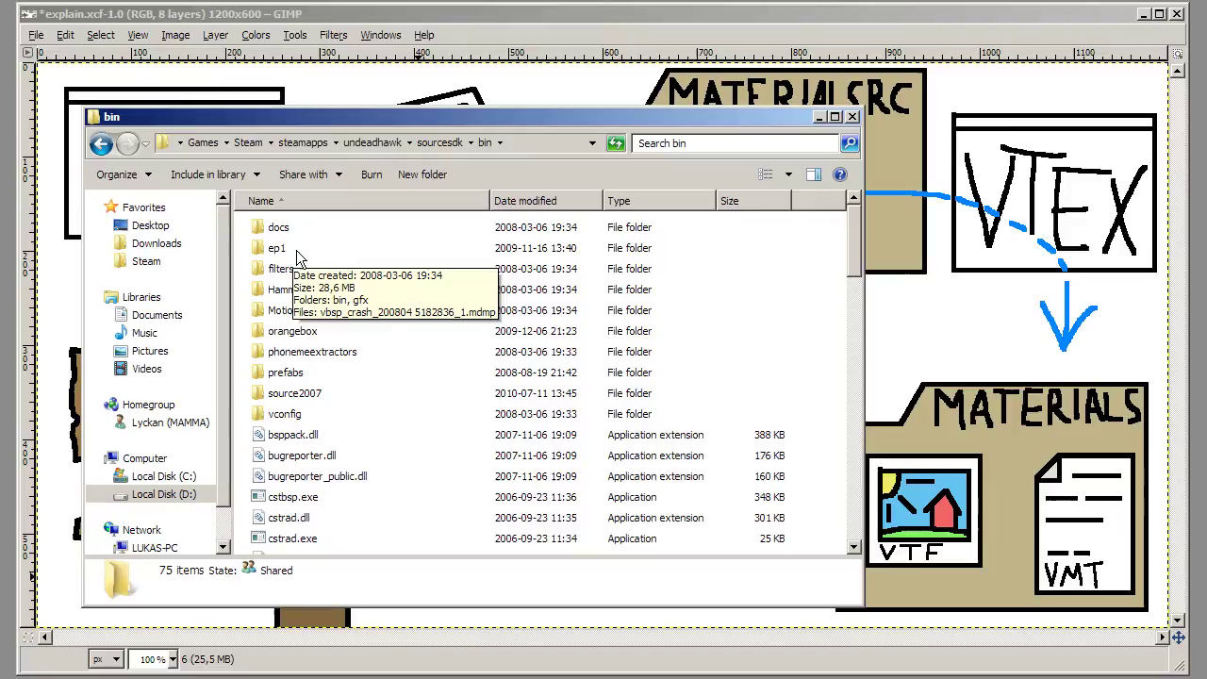
{"action": "left_click", "coordinate": [298, 256]}
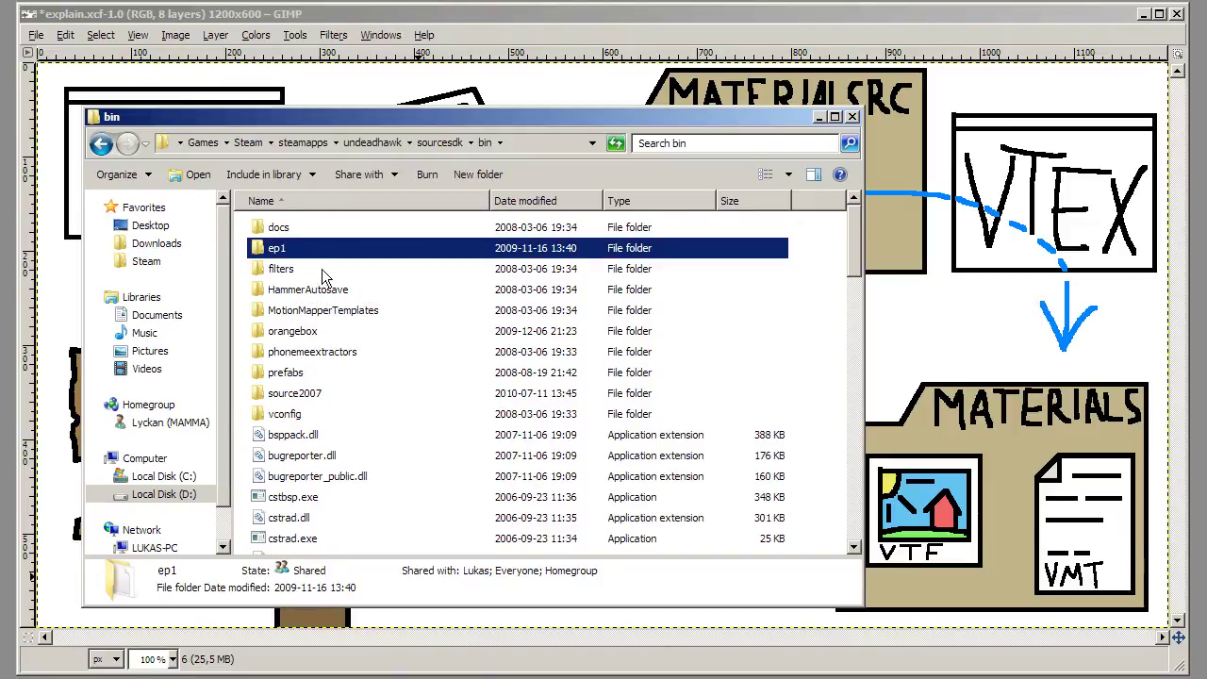
{"action": "double_click", "coordinate": [329, 335]}
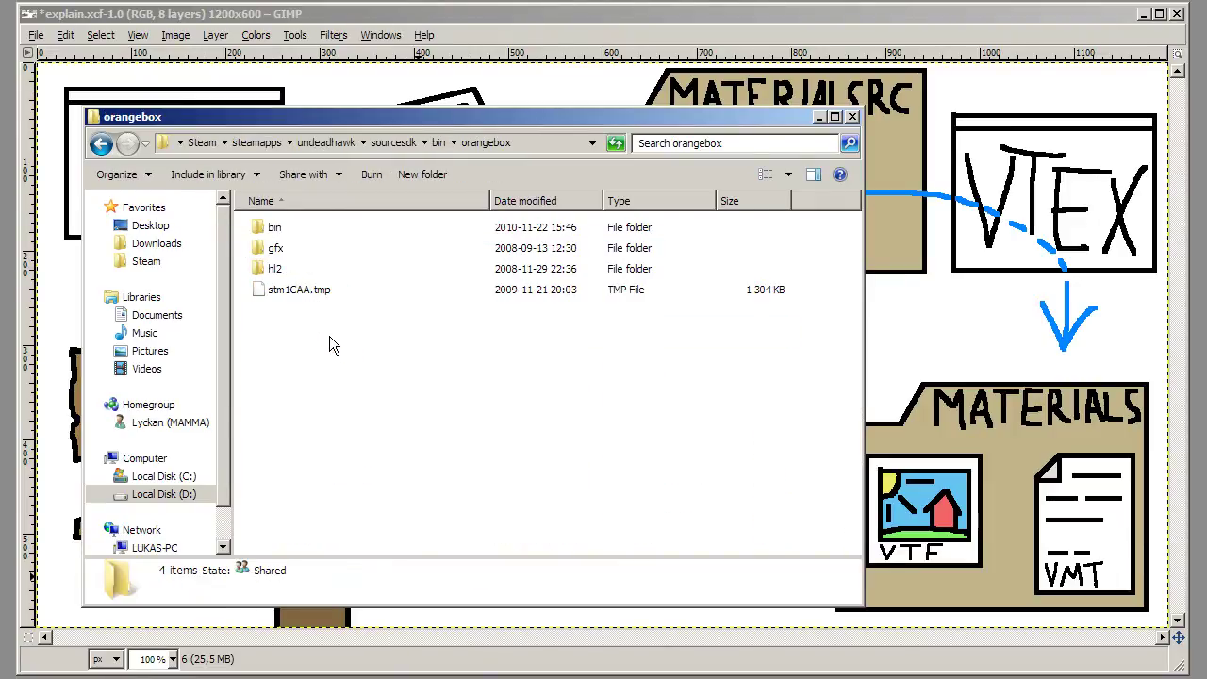
{"action": "double_click", "coordinate": [275, 227]}
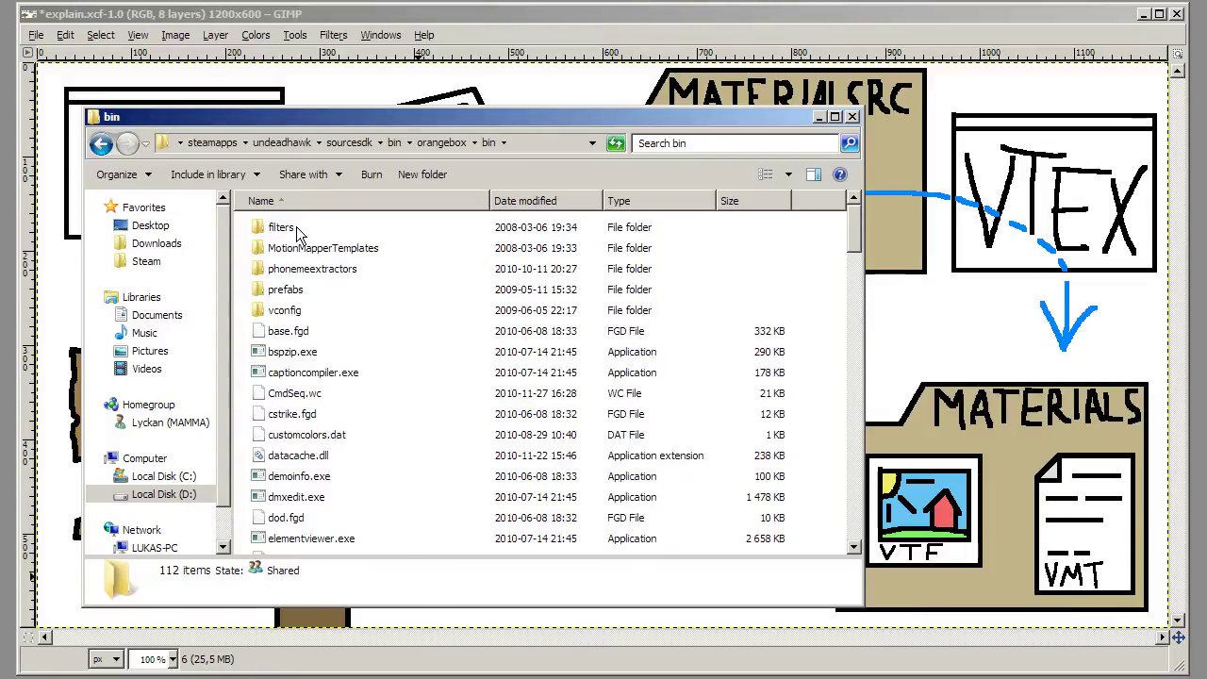
Select vtex.exe and position the bin window on the right side of the screen.
{"action": "left_click", "coordinate": [362, 350]}
{"action": "type", "text": "vtex"}
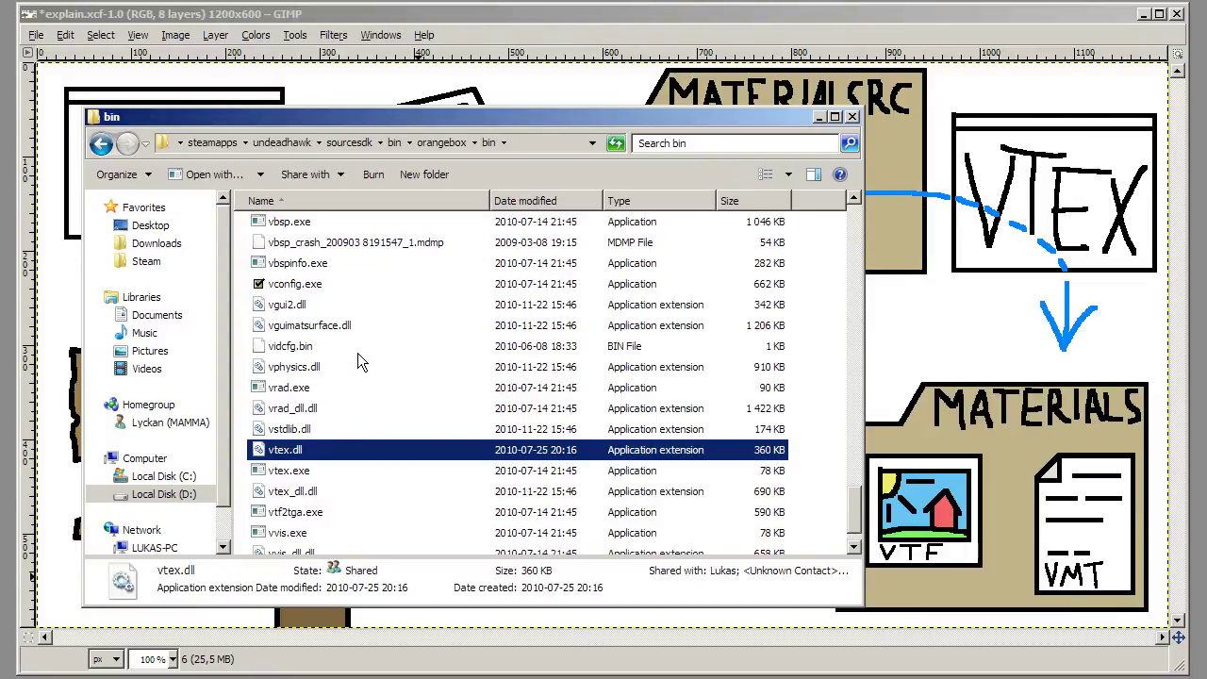
{"action": "left_click", "coordinate": [298, 471]}
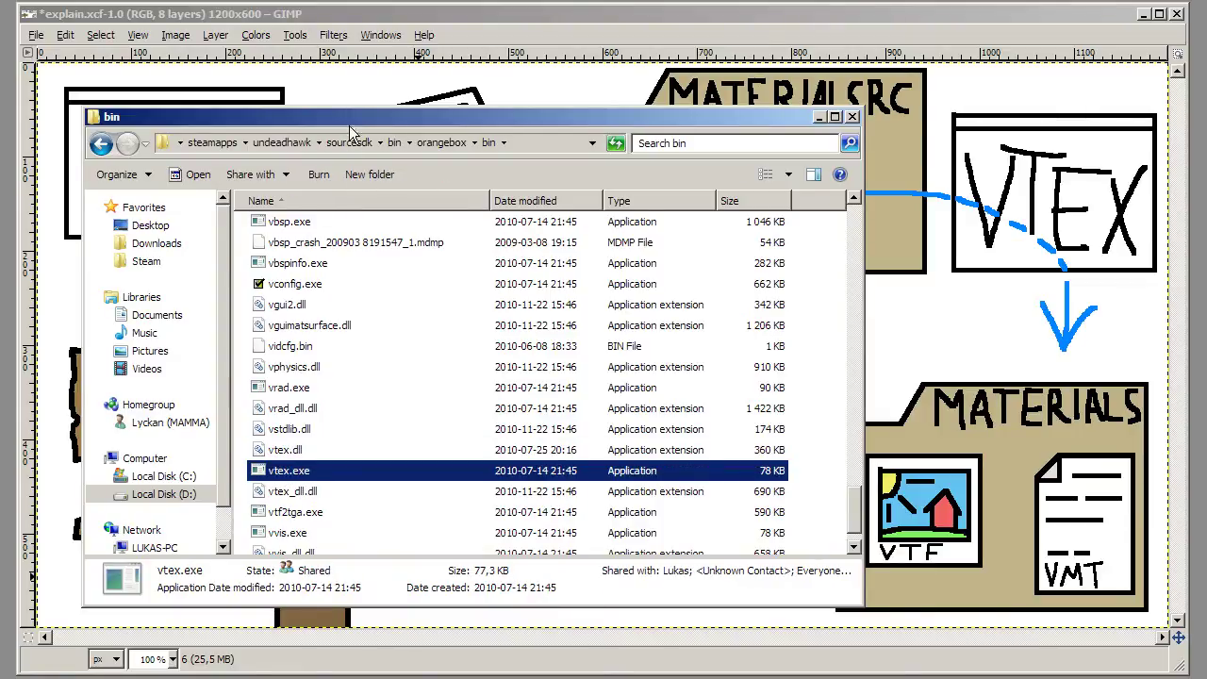
{"action": "left_click_drag", "start_coordinate": [350, 121], "coordinate": [602, 88]}
{"action": "right_click", "coordinate": [528, 440]}
{"action": "mouse_move", "coordinate": [599, 524]}
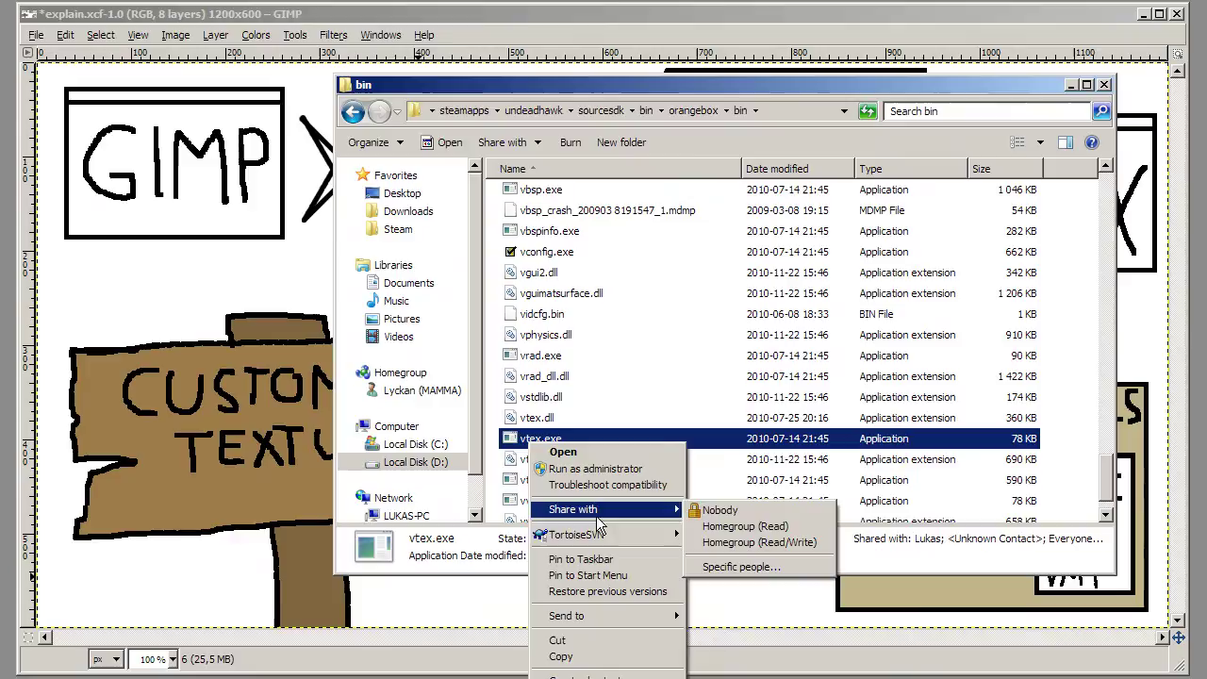
{"action": "mouse_move", "coordinate": [594, 618]}
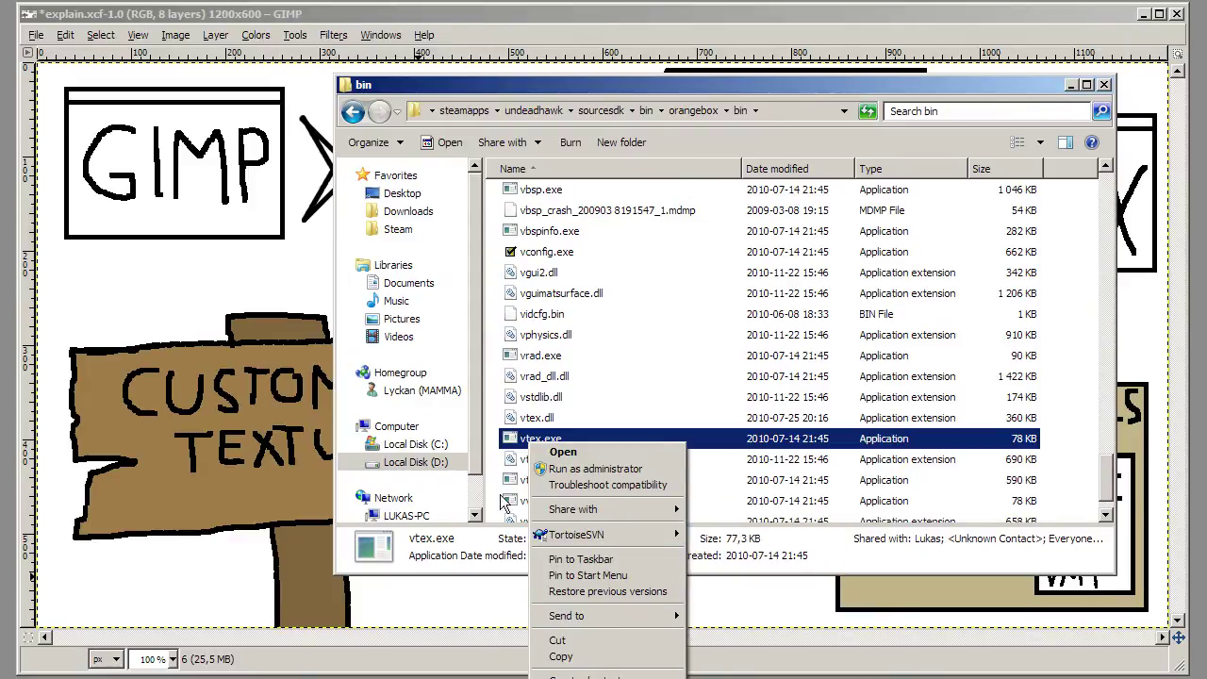
{"action": "left_click", "coordinate": [498, 449]}
{"action": "left_click", "coordinate": [542, 443]}
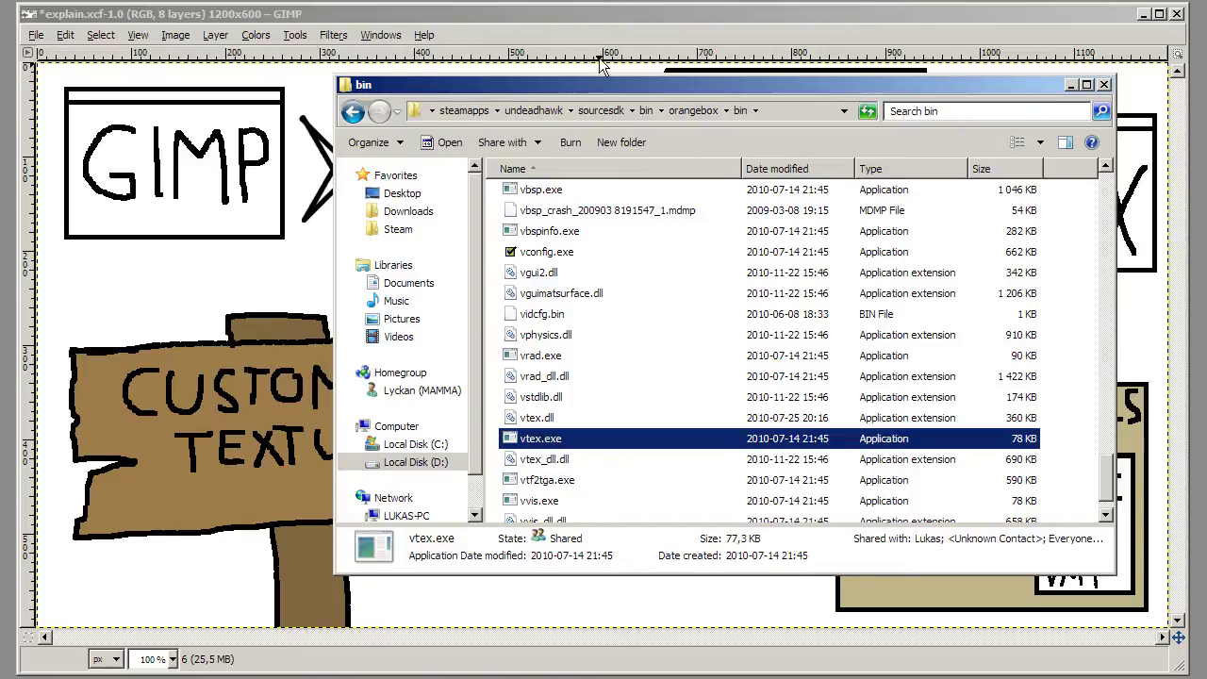
{"action": "left_click_drag", "start_coordinate": [594, 89], "coordinate": [657, 81]}
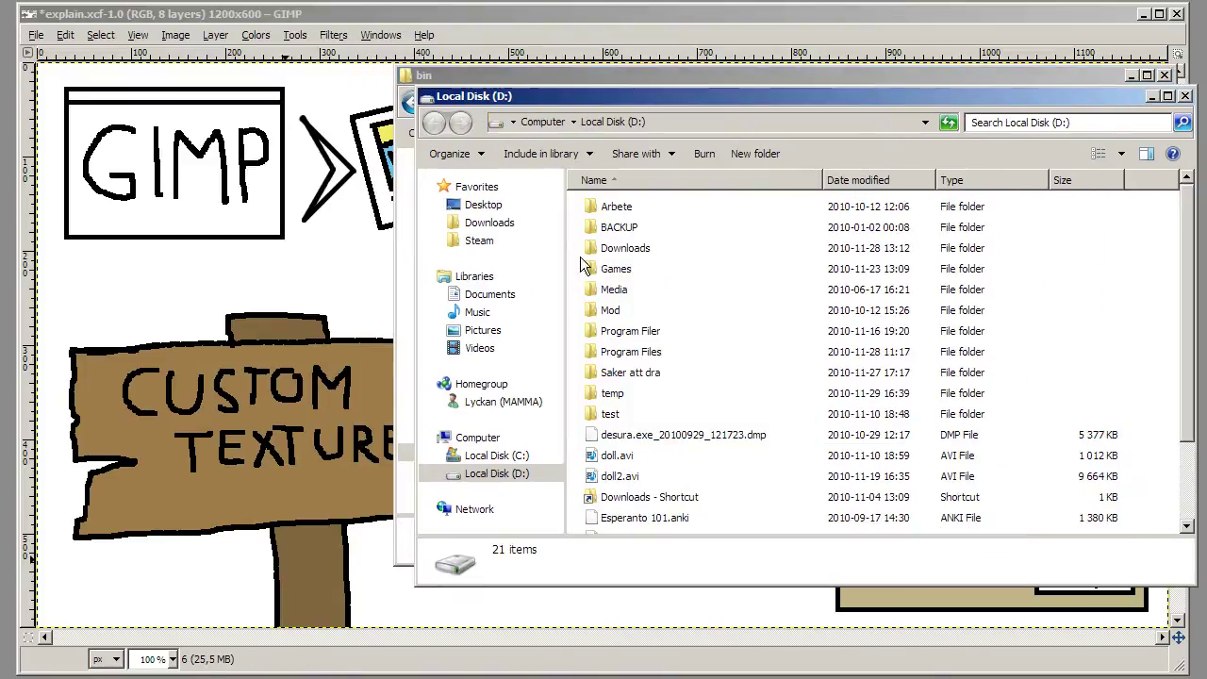
Jump the second window to the Steam user folder, place it left, and open sourcesdk_content.
{"action": "left_click", "coordinate": [478, 240]}
{"action": "left_click_drag", "start_coordinate": [611, 97], "coordinate": [267, 91]}
{"action": "left_click", "coordinate": [330, 387]}
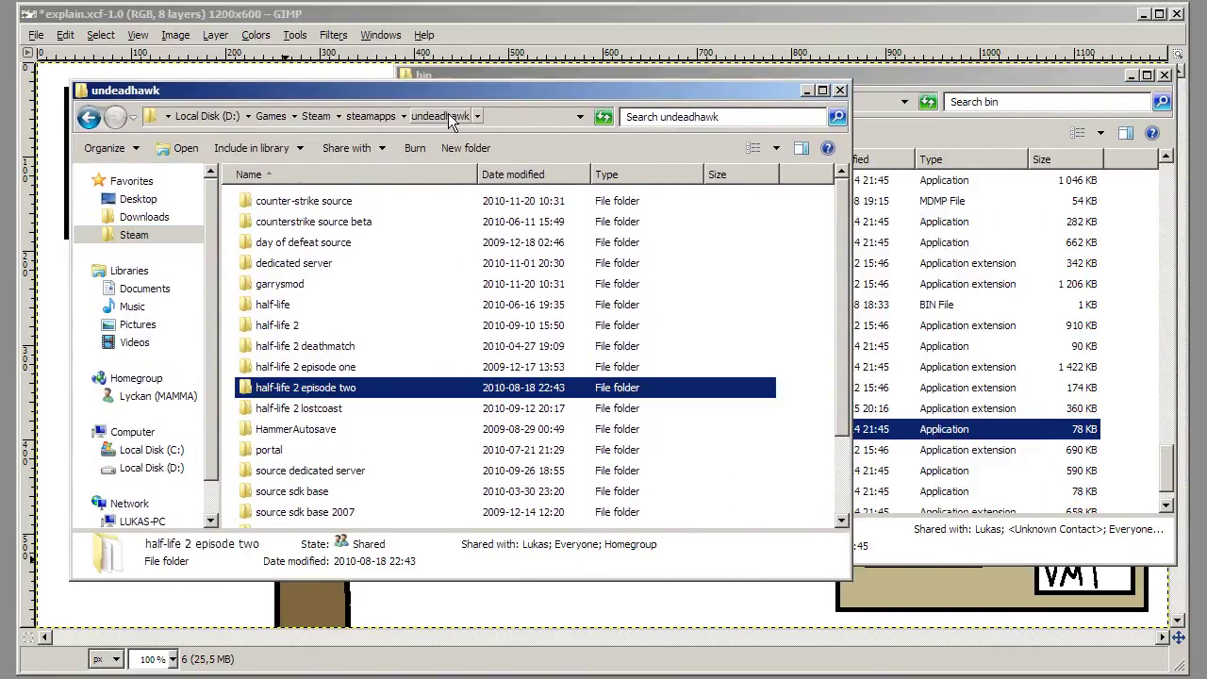
{"action": "left_click", "coordinate": [305, 490]}
{"action": "scroll", "coordinate": [305, 488], "scroll_direction": "down", "scroll_amount": 2}
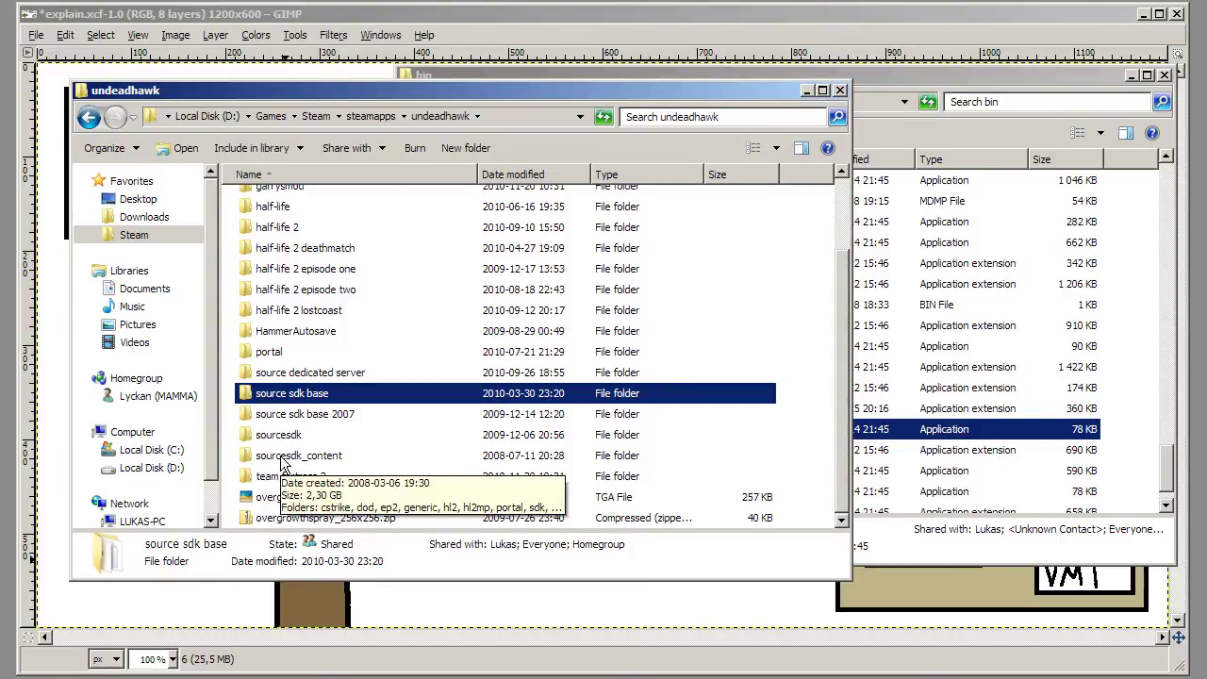
{"action": "double_click", "coordinate": [281, 458]}
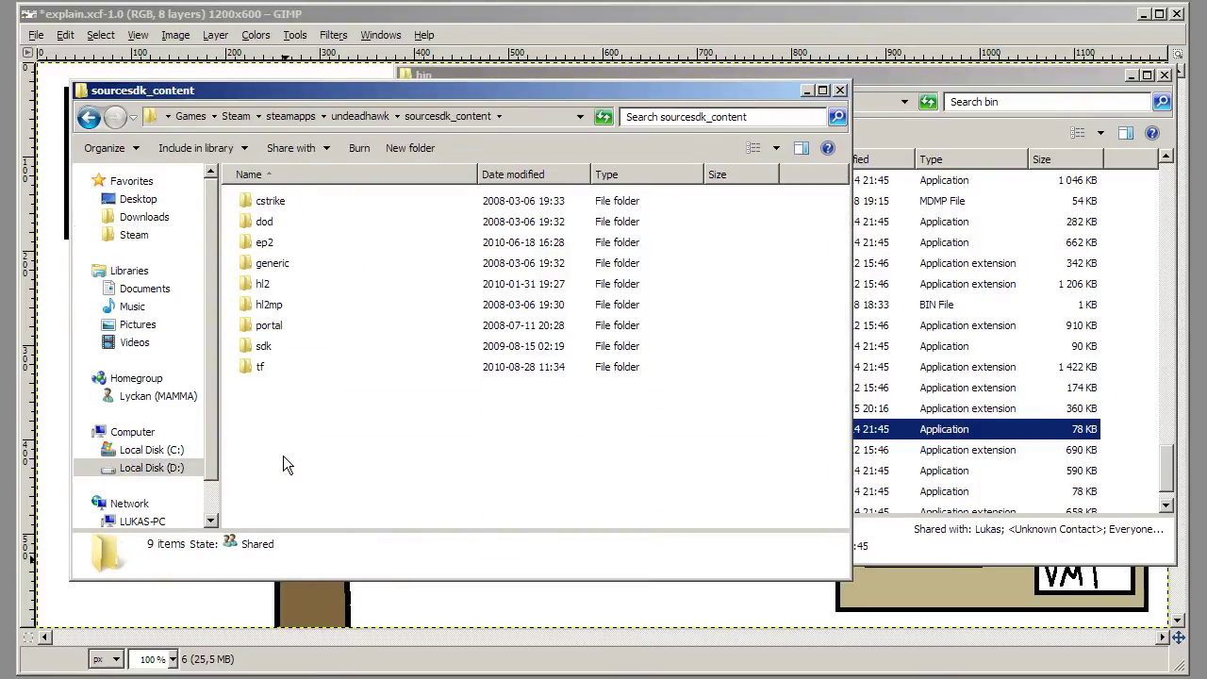
Open ep2 > materialsrc > tutorial and select pig.tga.
{"action": "left_click", "coordinate": [273, 246]}
{"action": "double_click", "coordinate": [273, 247]}
{"action": "left_click", "coordinate": [296, 226]}
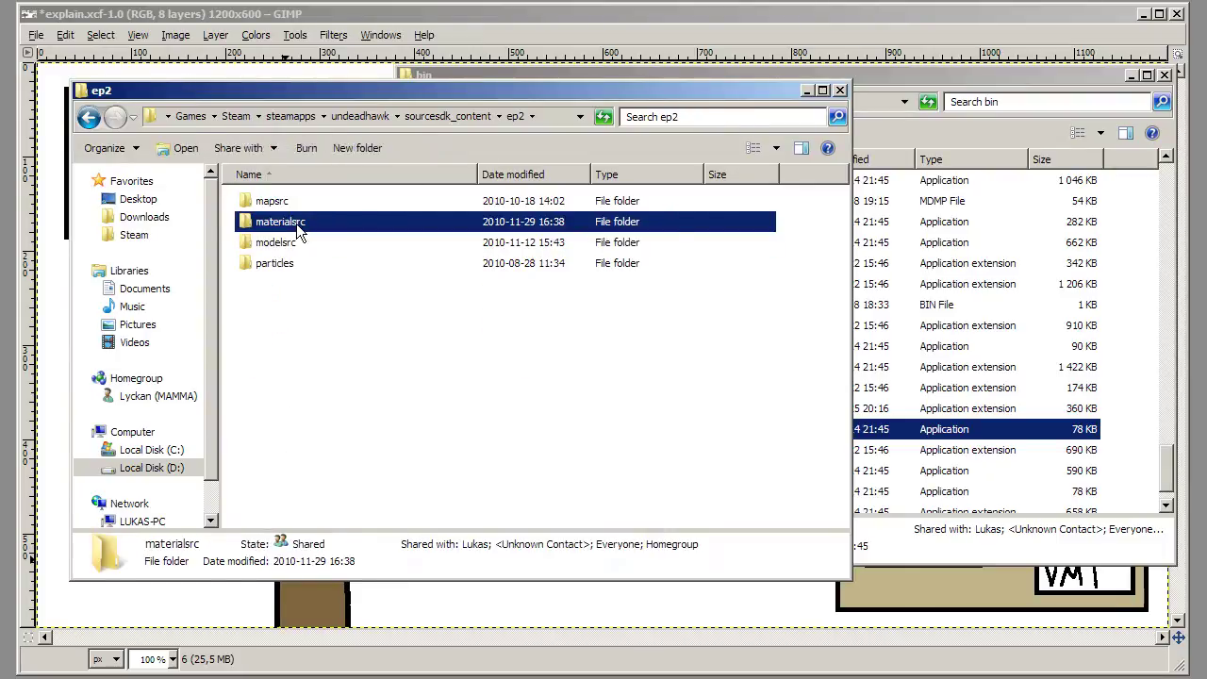
{"action": "double_click", "coordinate": [296, 226]}
{"action": "double_click", "coordinate": [285, 241]}
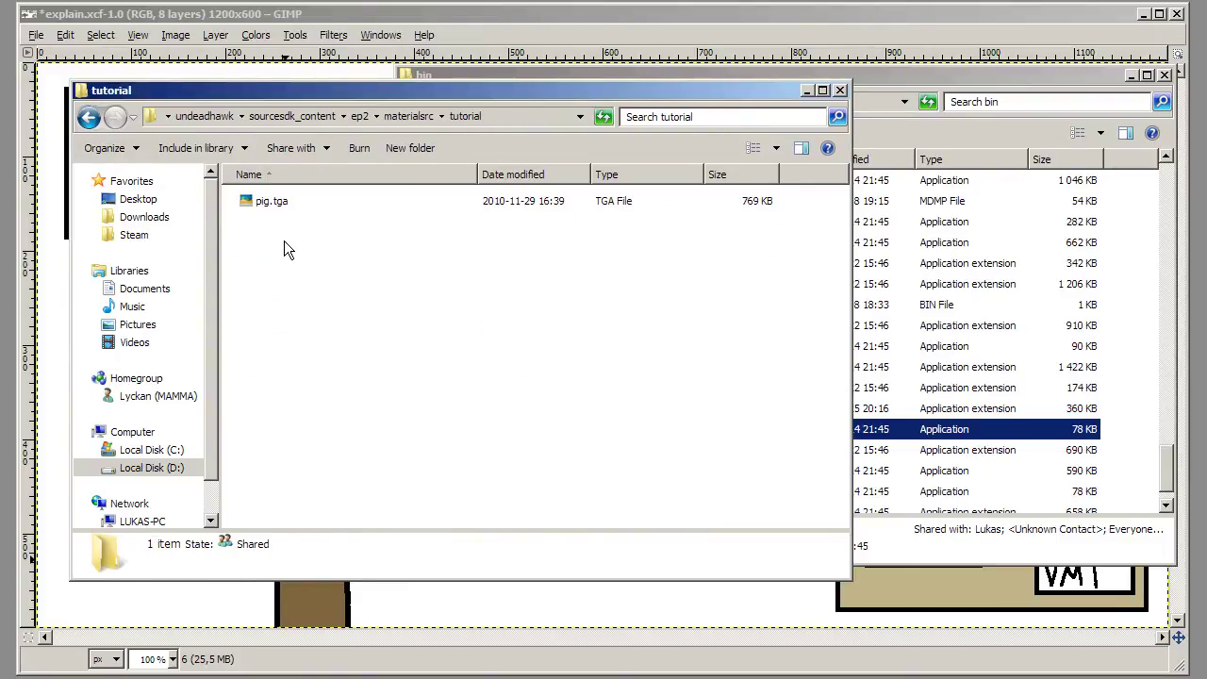
{"action": "left_click_drag", "start_coordinate": [387, 311], "coordinate": [266, 205]}
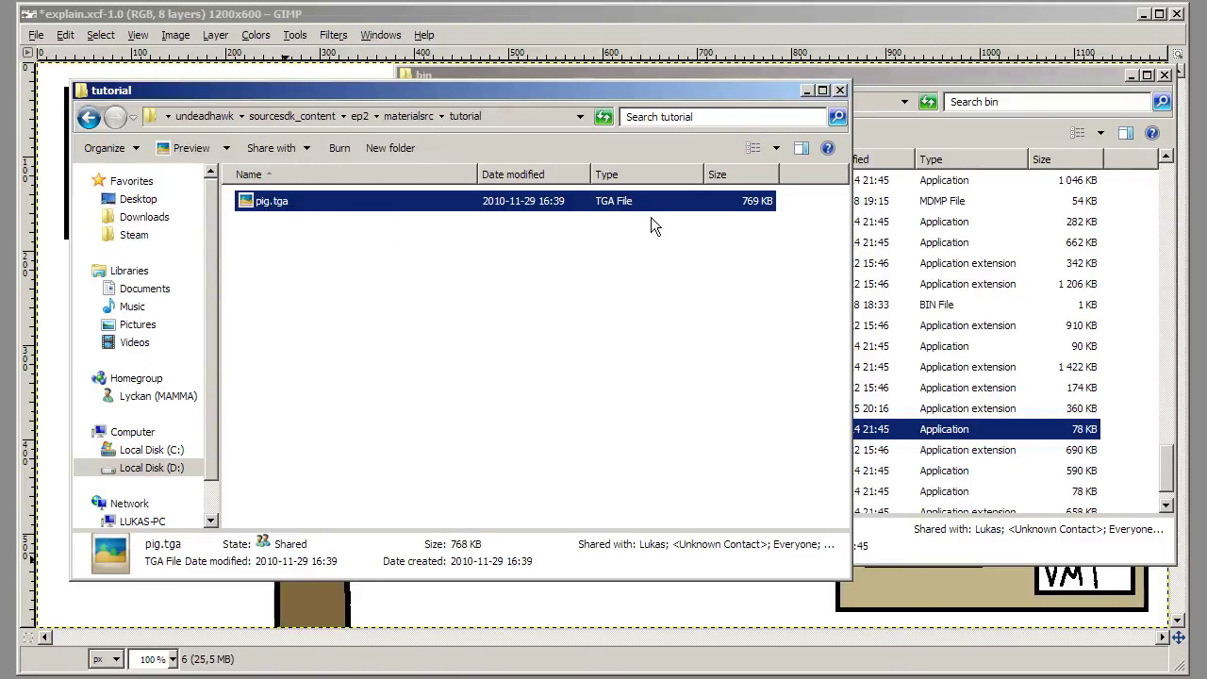
{"action": "left_click_drag", "start_coordinate": [877, 71], "coordinate": [882, 71]}
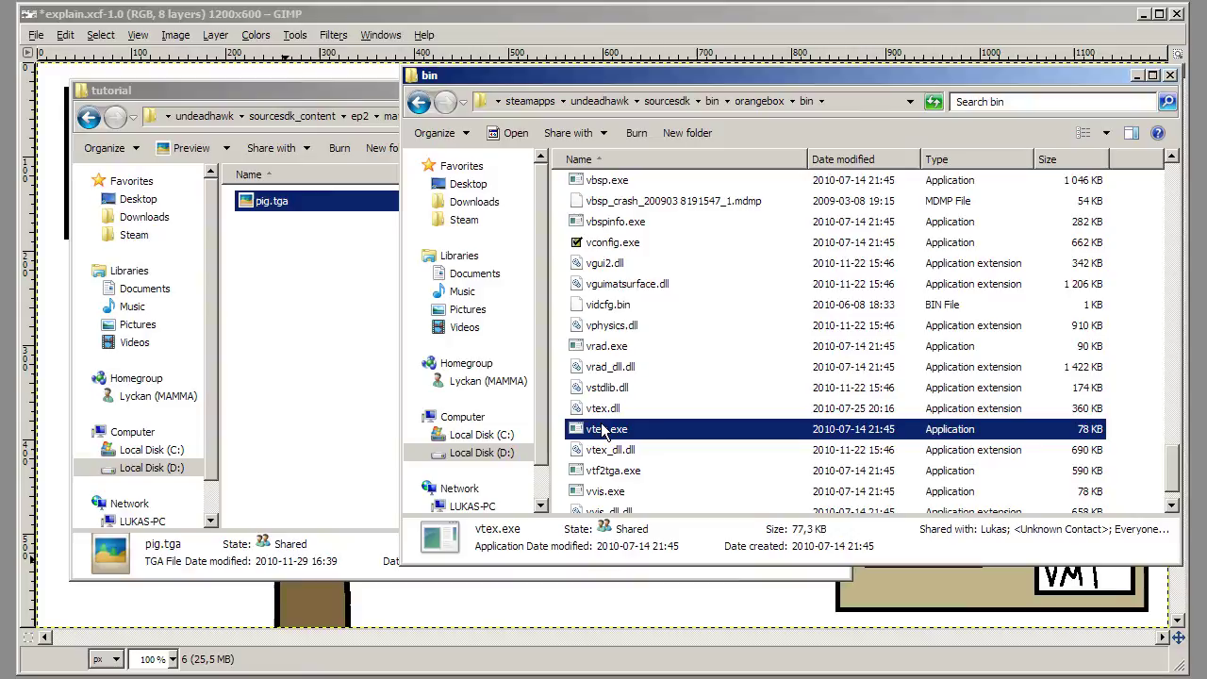
Drop pig.tga onto vtex.exe to generate the VTF, then move the console right.
{"action": "left_click_drag", "start_coordinate": [262, 203], "coordinate": [603, 433]}
{"action": "left_click_drag", "start_coordinate": [602, 432], "coordinate": [601, 432]}
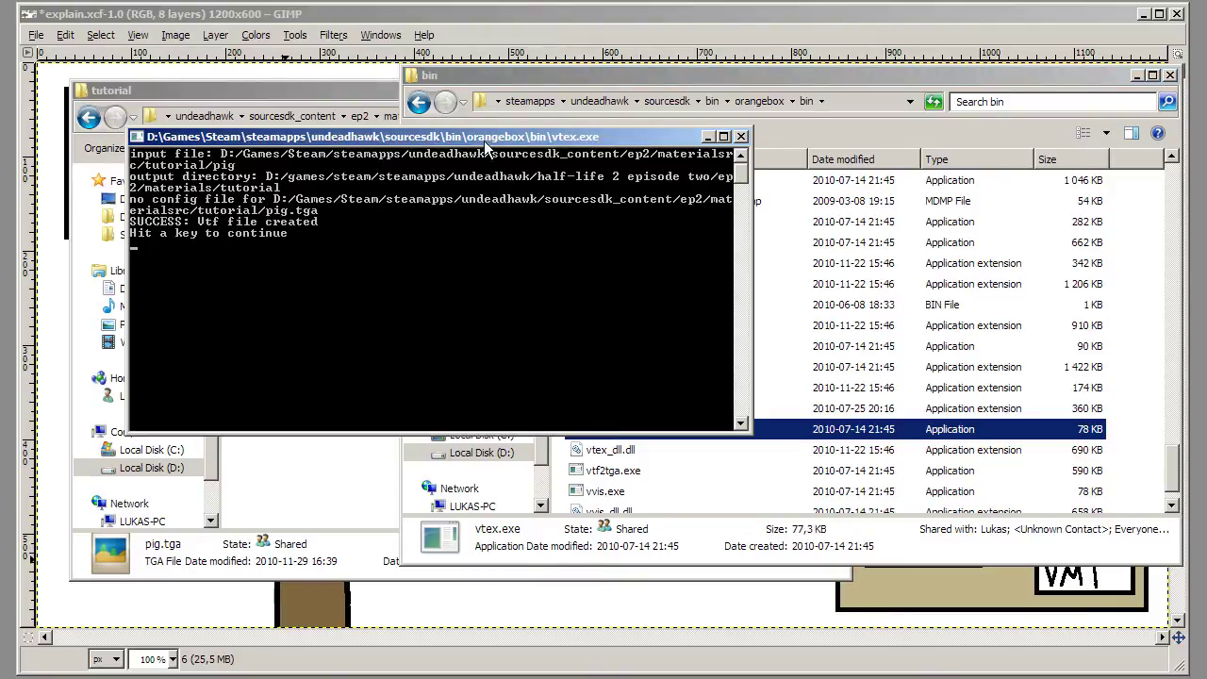
{"action": "left_click_drag", "start_coordinate": [486, 137], "coordinate": [613, 133]}
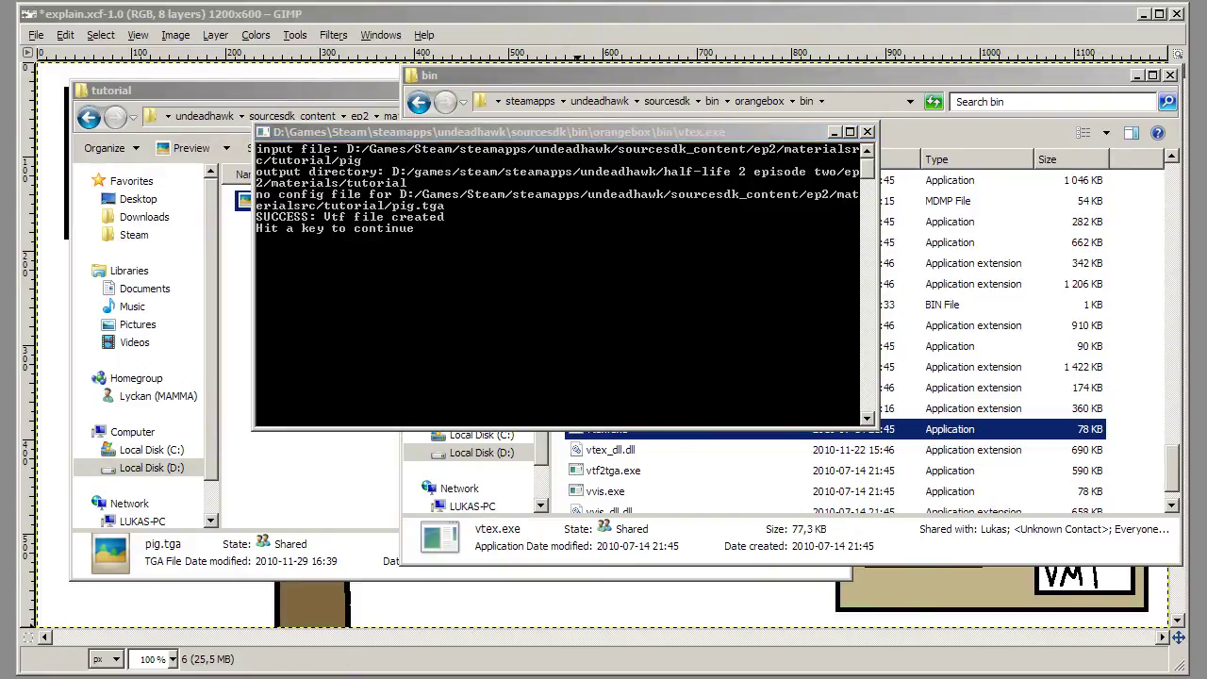
Switch the SDK current game to Half-Life 2, then to Half-Life 2: Episode Two.
{"action": "left_click", "coordinate": [835, 275]}
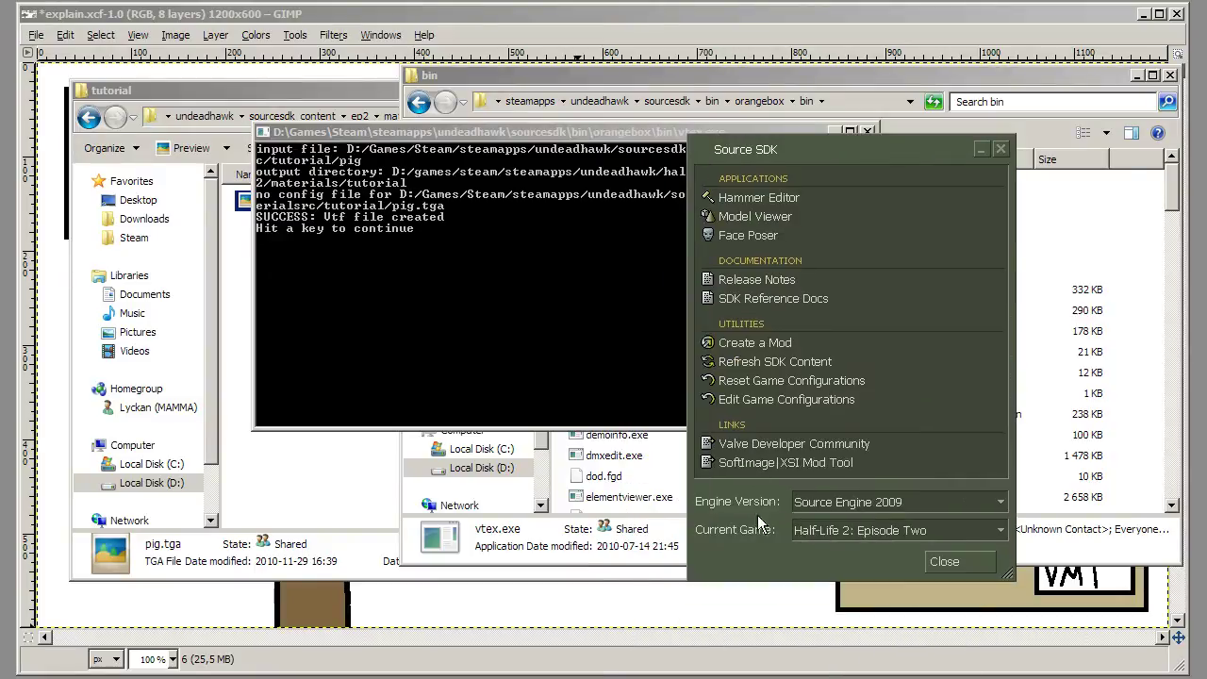
{"action": "left_click", "coordinate": [836, 529]}
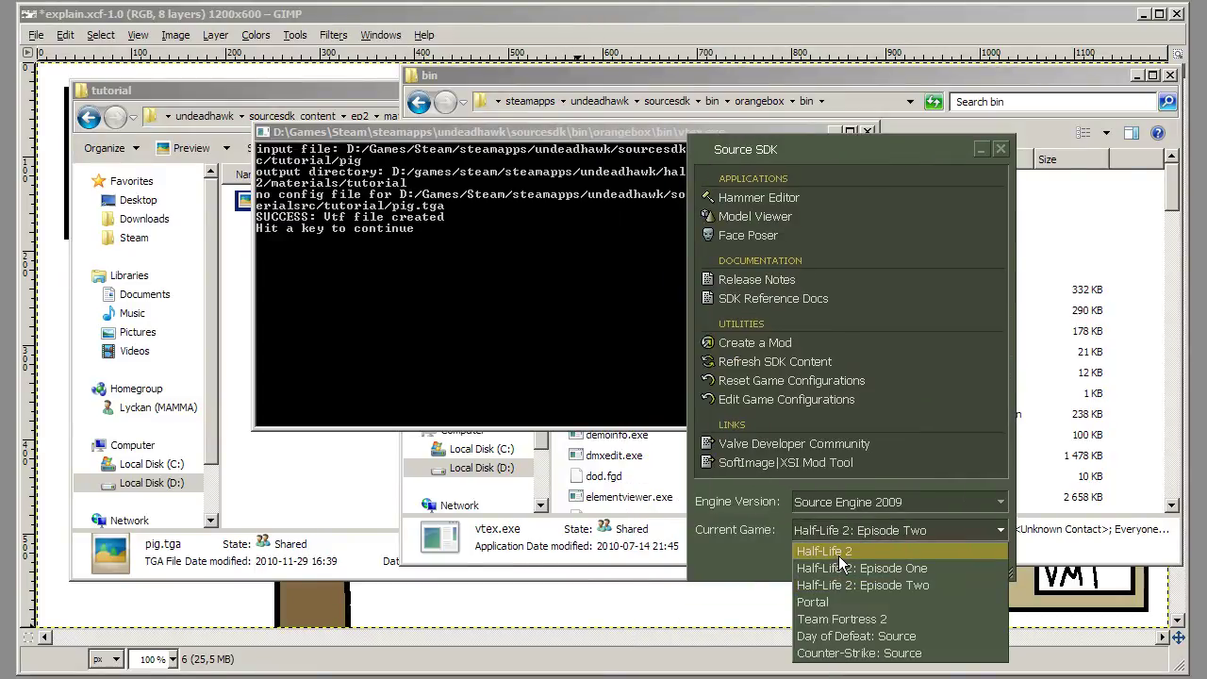
{"action": "left_click", "coordinate": [887, 550]}
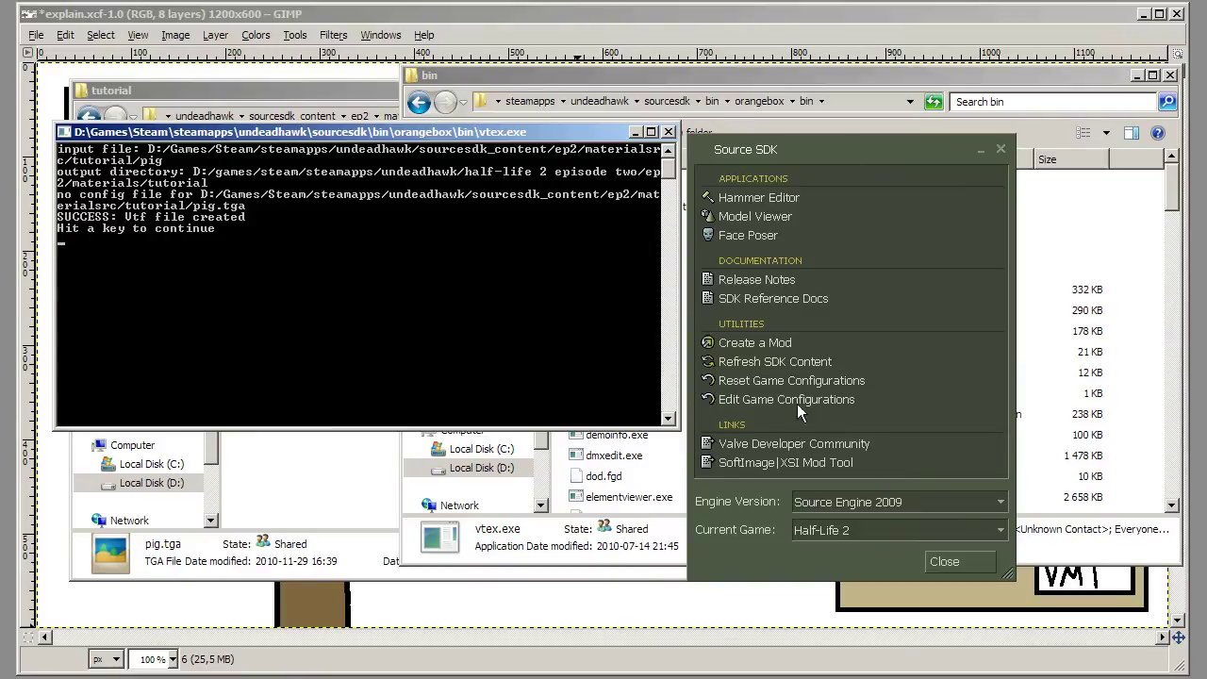
{"action": "left_click", "coordinate": [871, 529]}
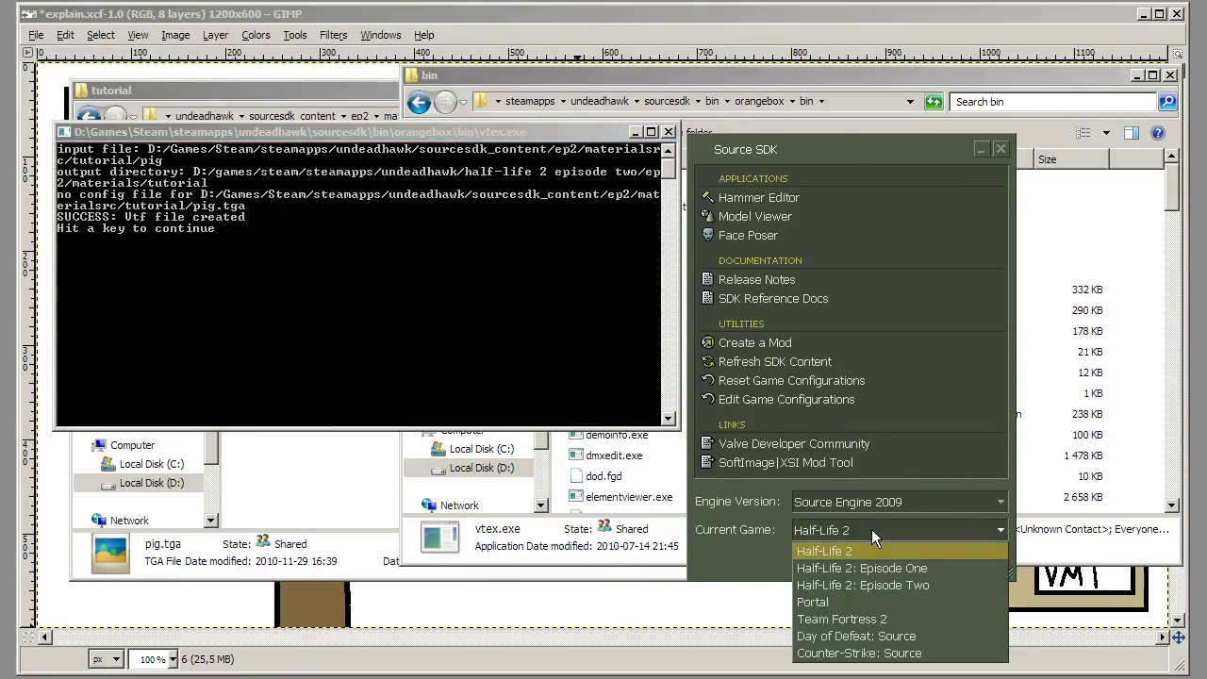
{"action": "left_click", "coordinate": [874, 586]}
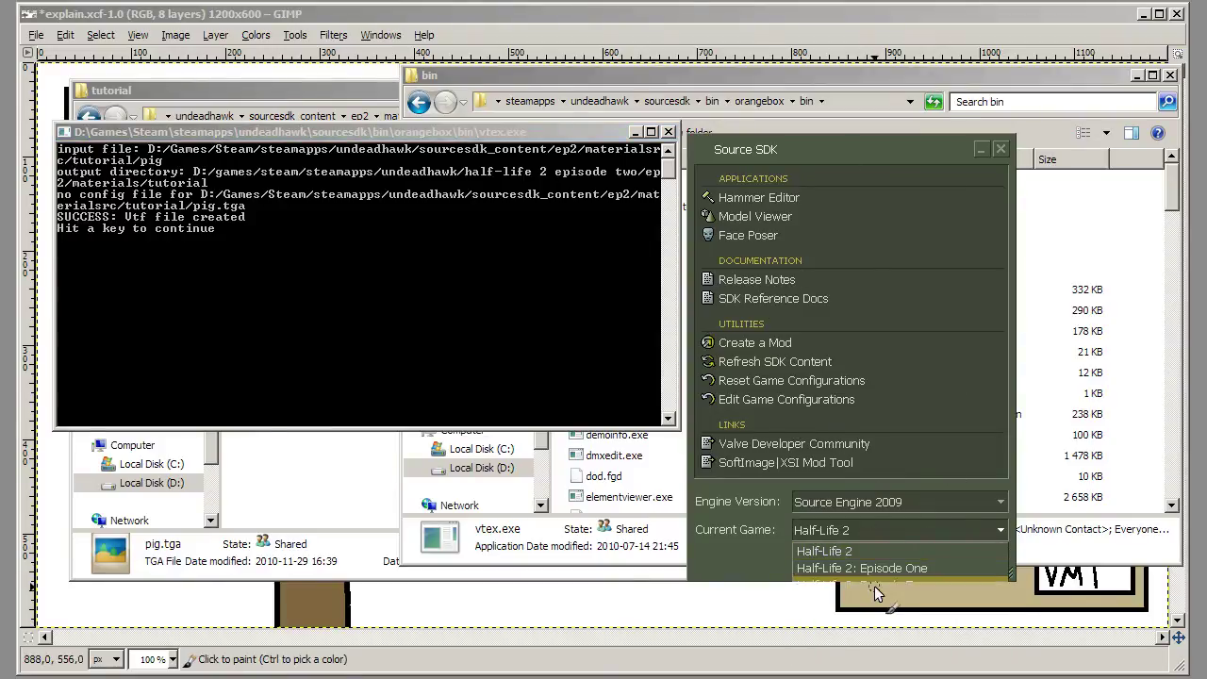
Go up to sourcesdk_content in the tutorial window, select hl2, and minimize it.
{"action": "left_click", "coordinate": [371, 484]}
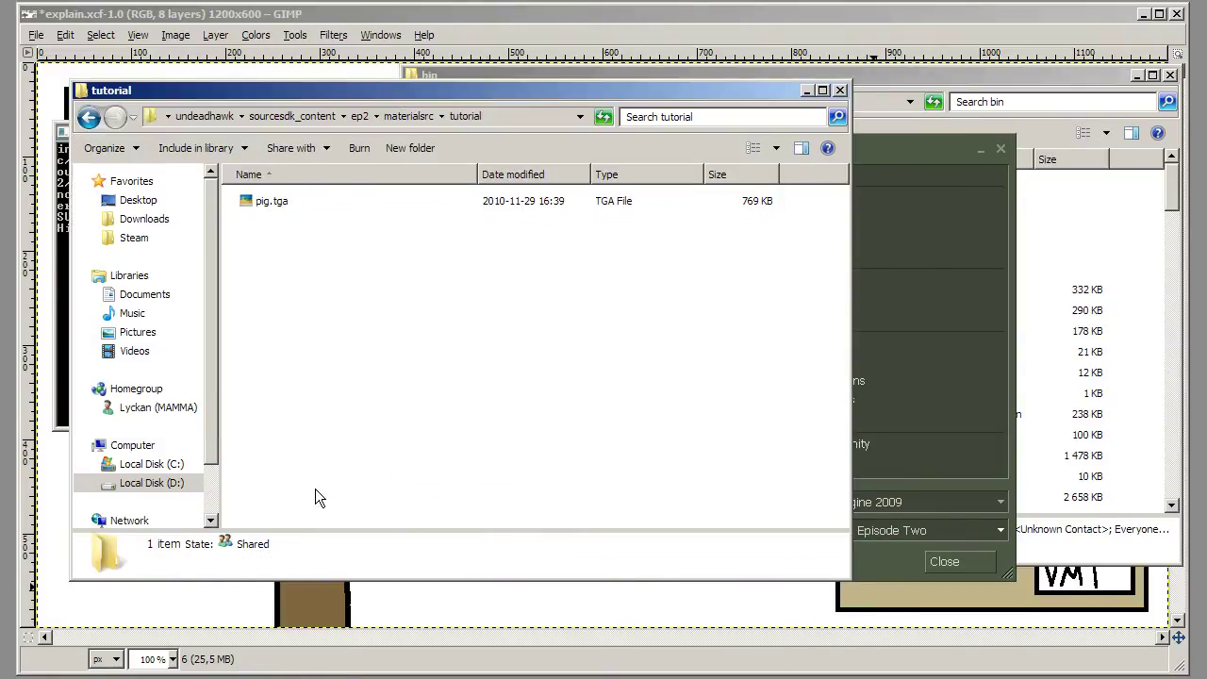
{"action": "left_click", "coordinate": [300, 115]}
{"action": "mouse_move", "coordinate": [365, 444]}
{"action": "left_mouse_down"}
{"action": "mouse_move", "coordinate": [248, 195]}
{"action": "mouse_move", "coordinate": [350, 451]}
{"action": "left_mouse_up"}
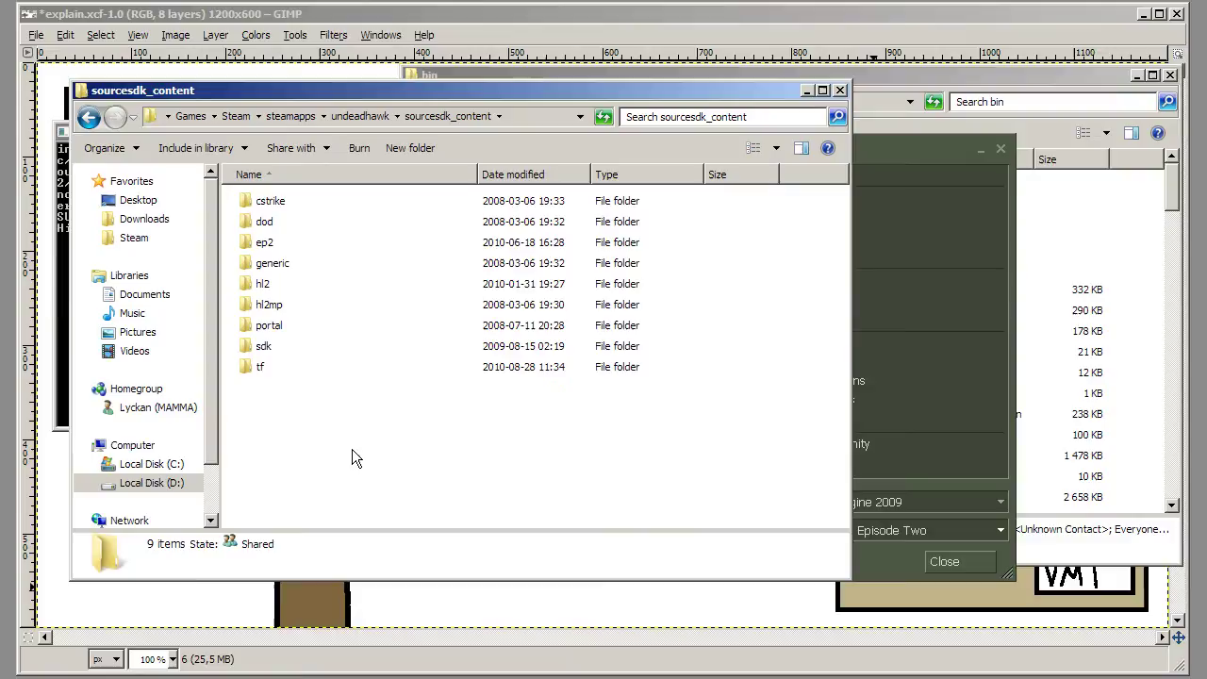
{"action": "left_click", "coordinate": [269, 285]}
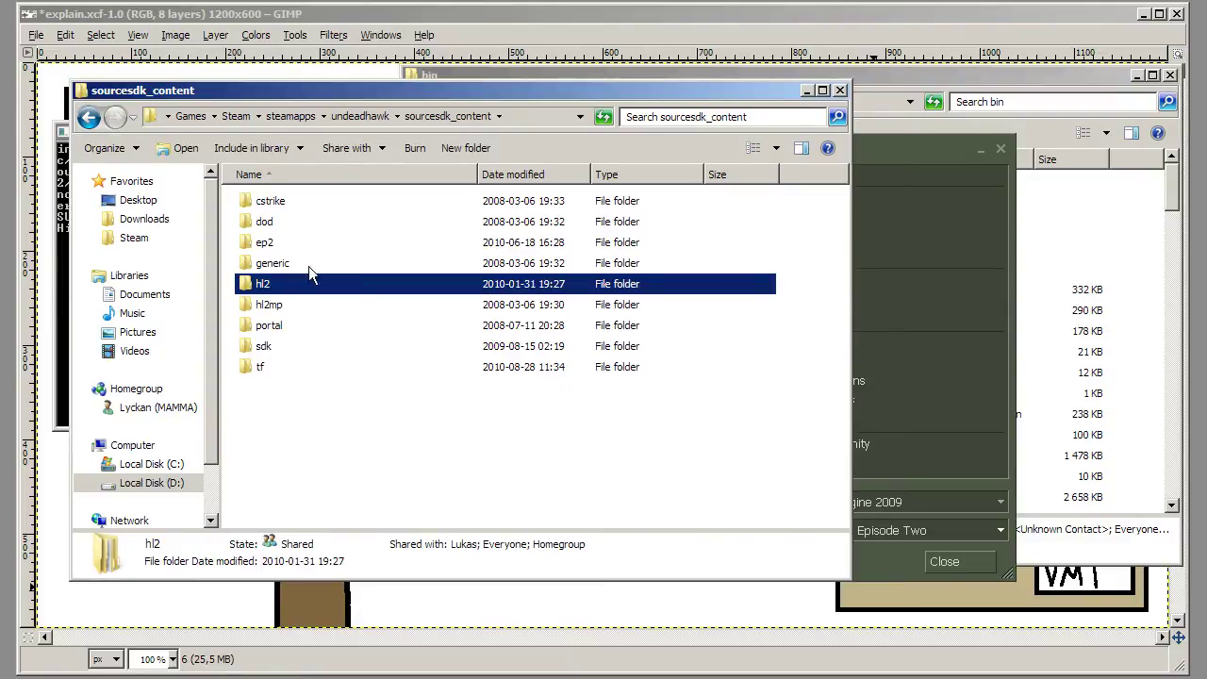
{"action": "left_click", "coordinate": [806, 91]}
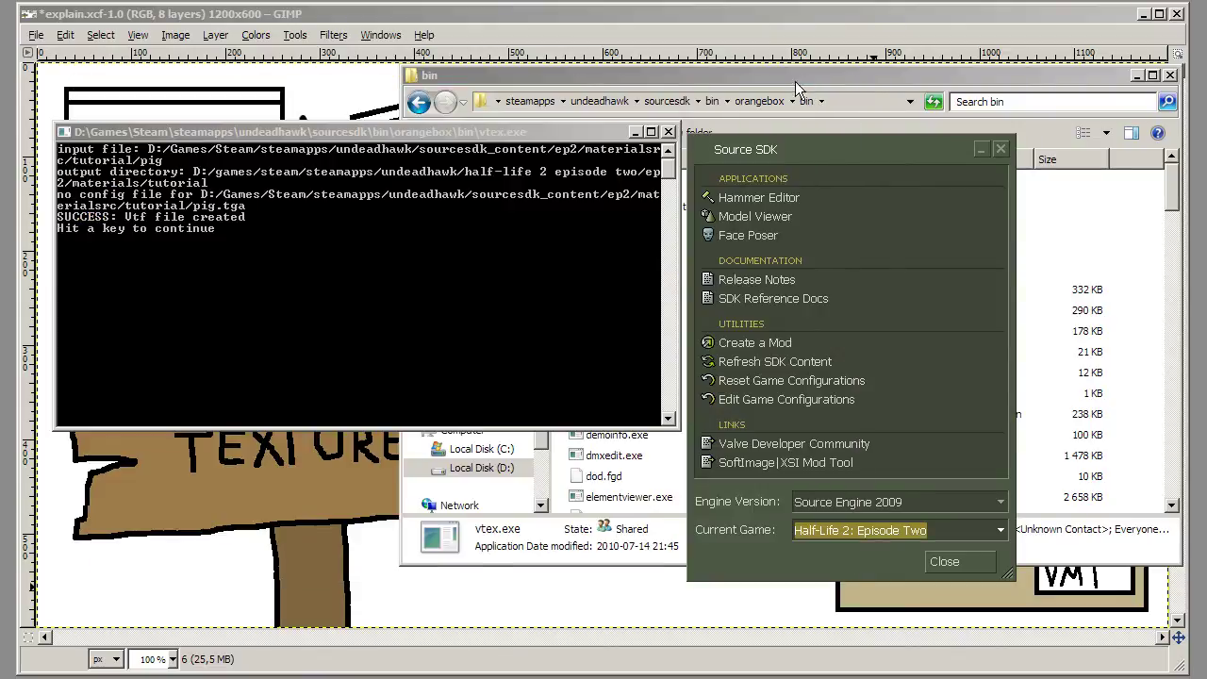
Reconfirm Half-Life 2: Episode Two as current game and tidy the SDK and Explorer windows.
{"action": "left_click", "coordinate": [933, 531]}
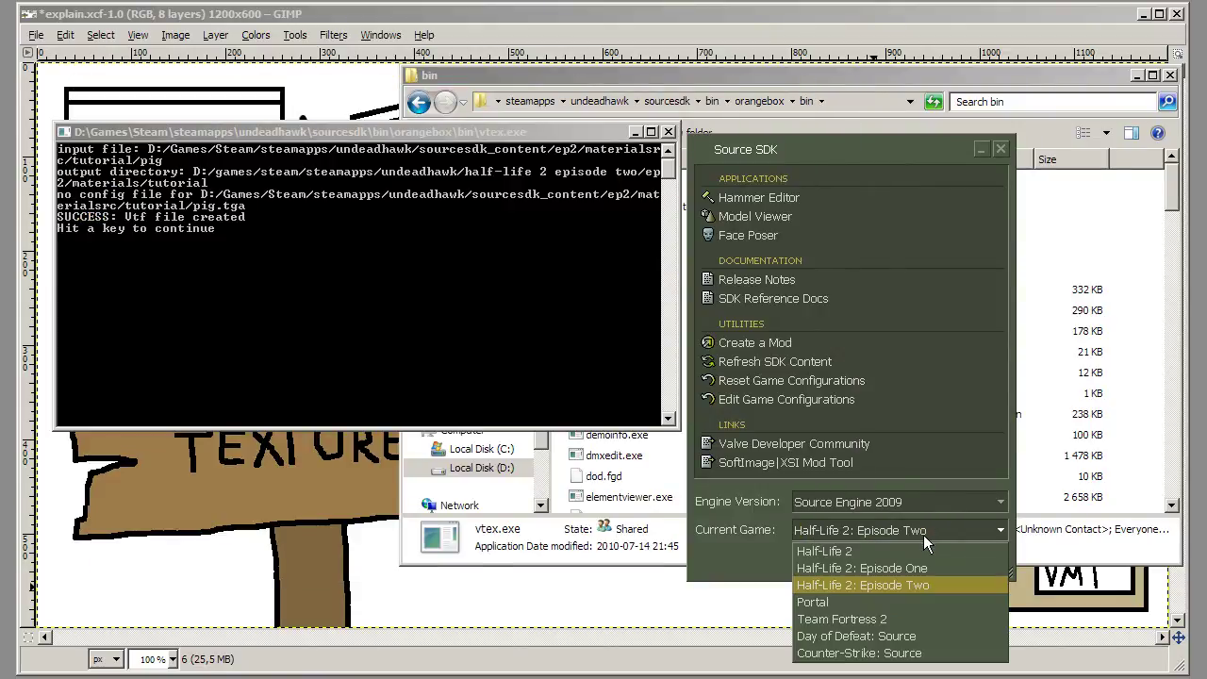
{"action": "left_click", "coordinate": [910, 584]}
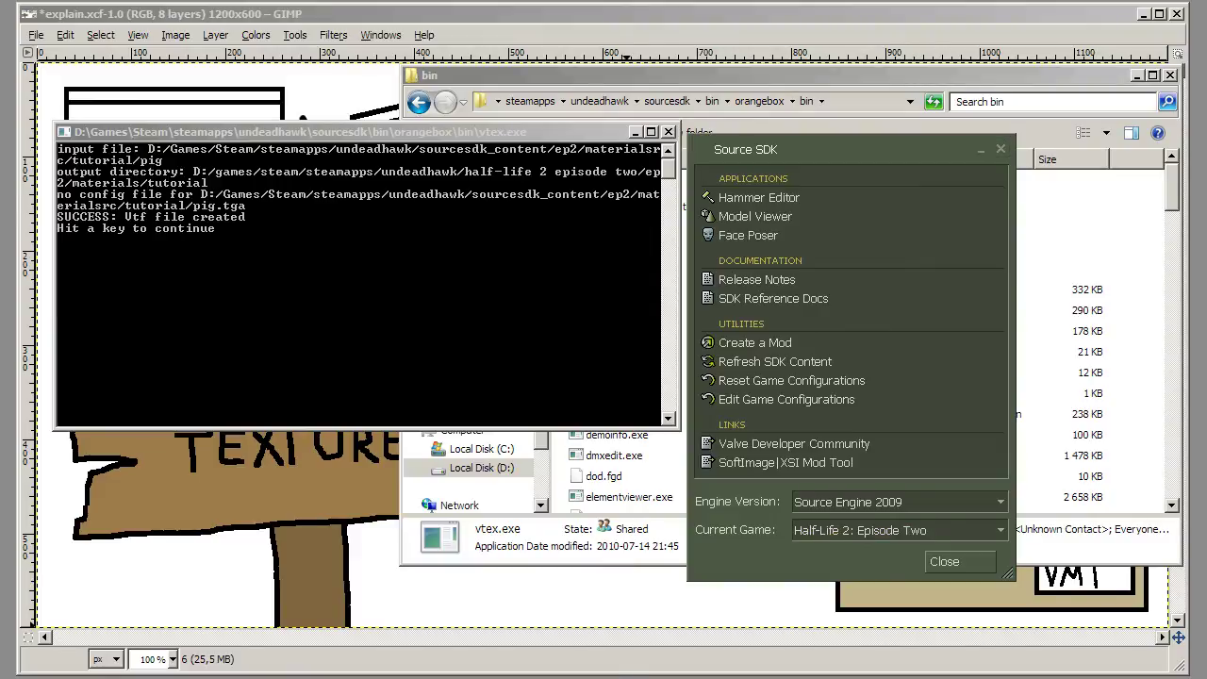
{"action": "left_click_drag", "start_coordinate": [827, 152], "coordinate": [841, 127]}
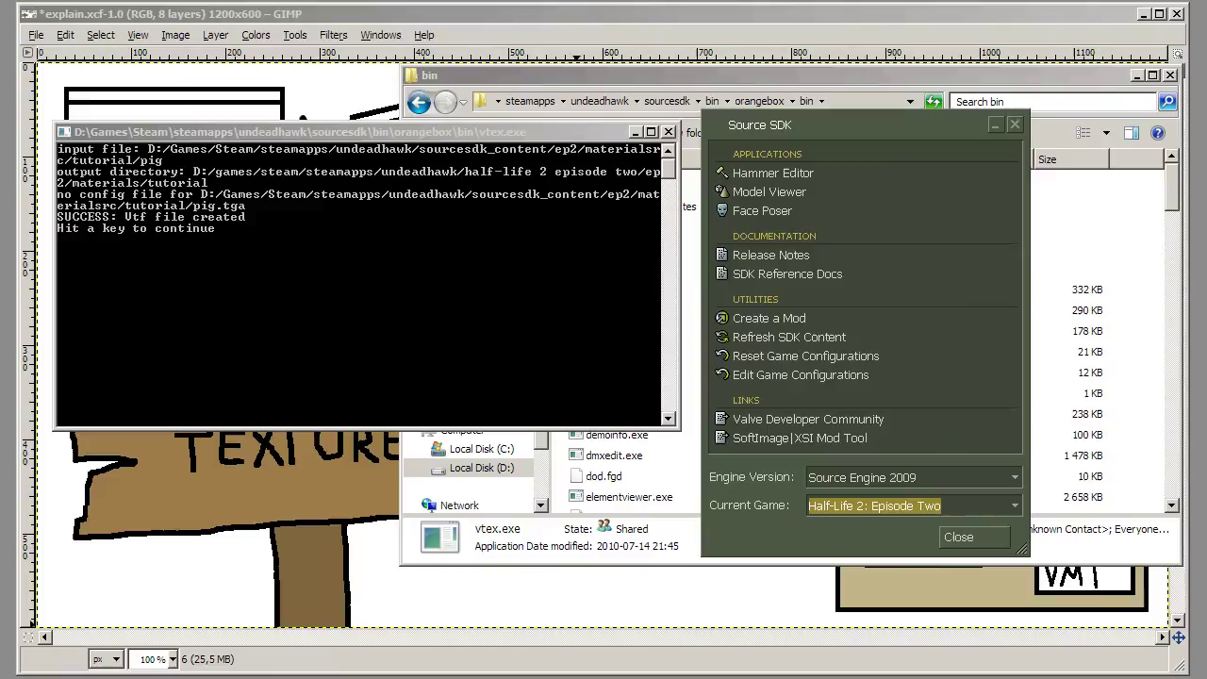
{"action": "key", "text": "alt+Tab"}
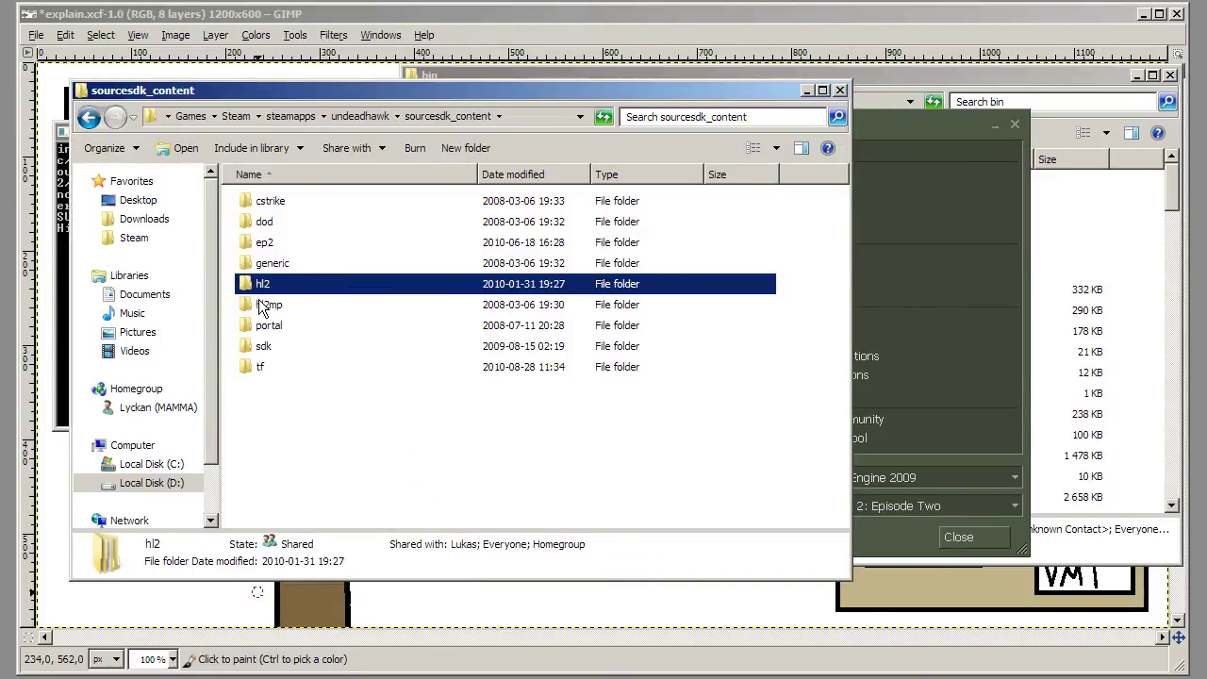
{"action": "left_click_drag", "start_coordinate": [766, 89], "coordinate": [801, 84]}
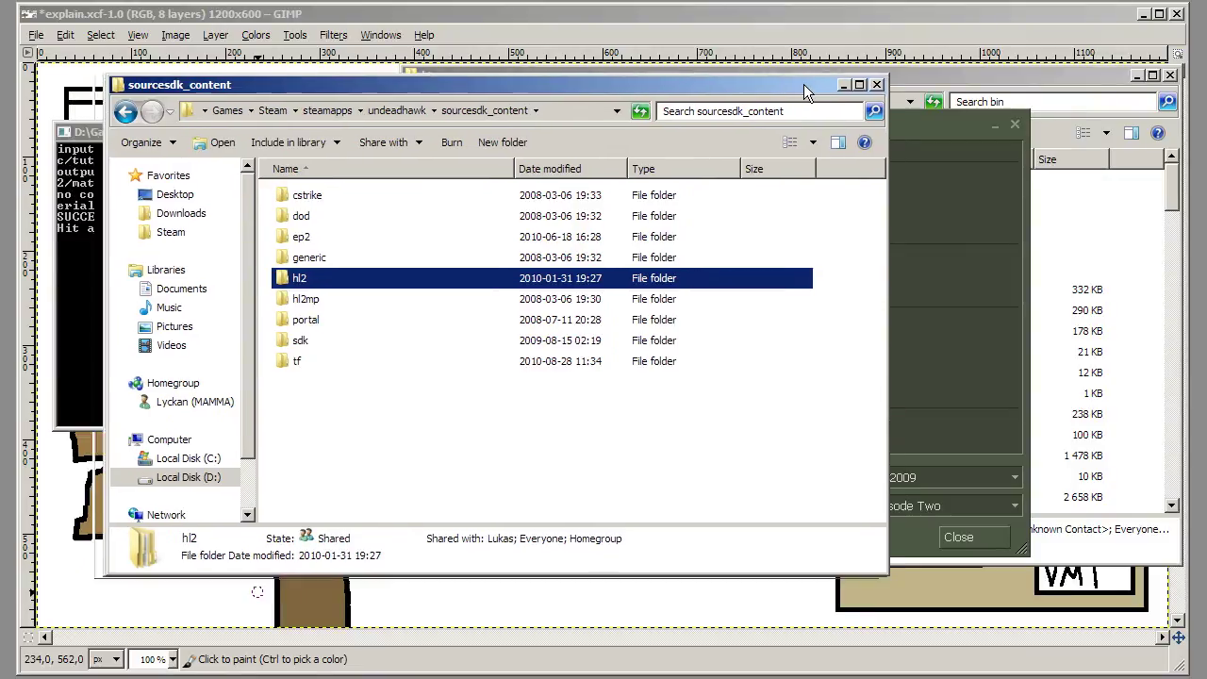
{"action": "left_click", "coordinate": [846, 88]}
{"action": "left_click", "coordinate": [360, 330]}
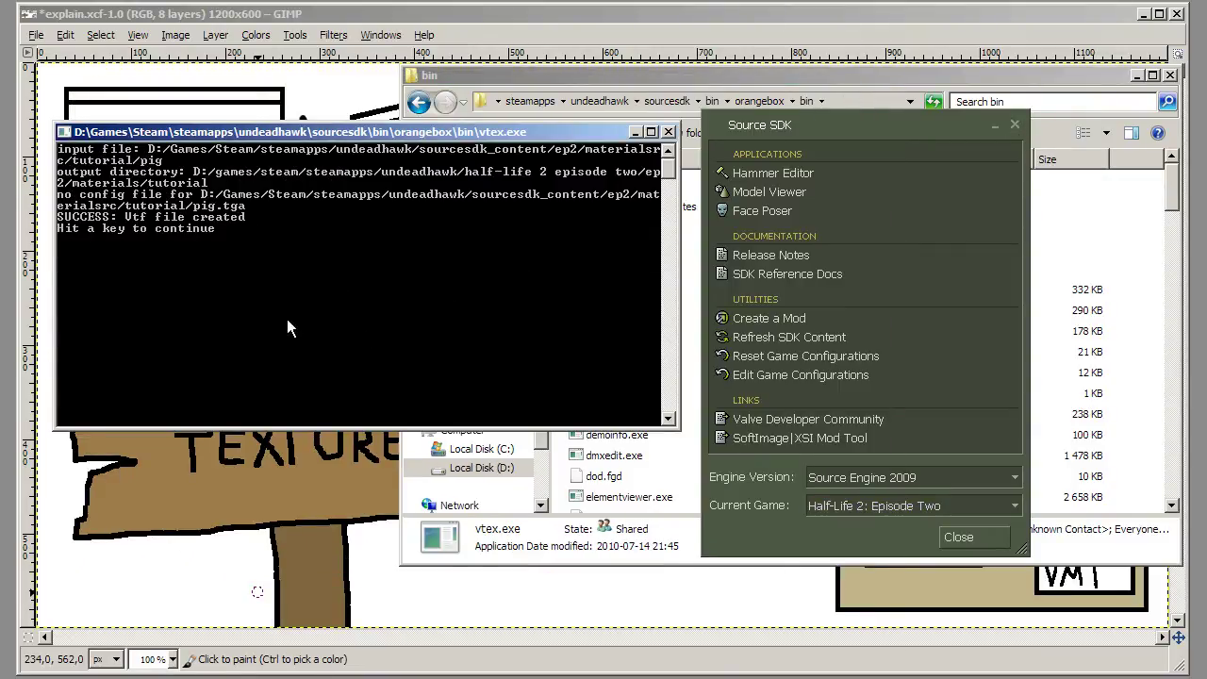
Dismiss the vtex prompt and close the vtex console and Source SDK panel.
{"action": "key", "text": "Return"}
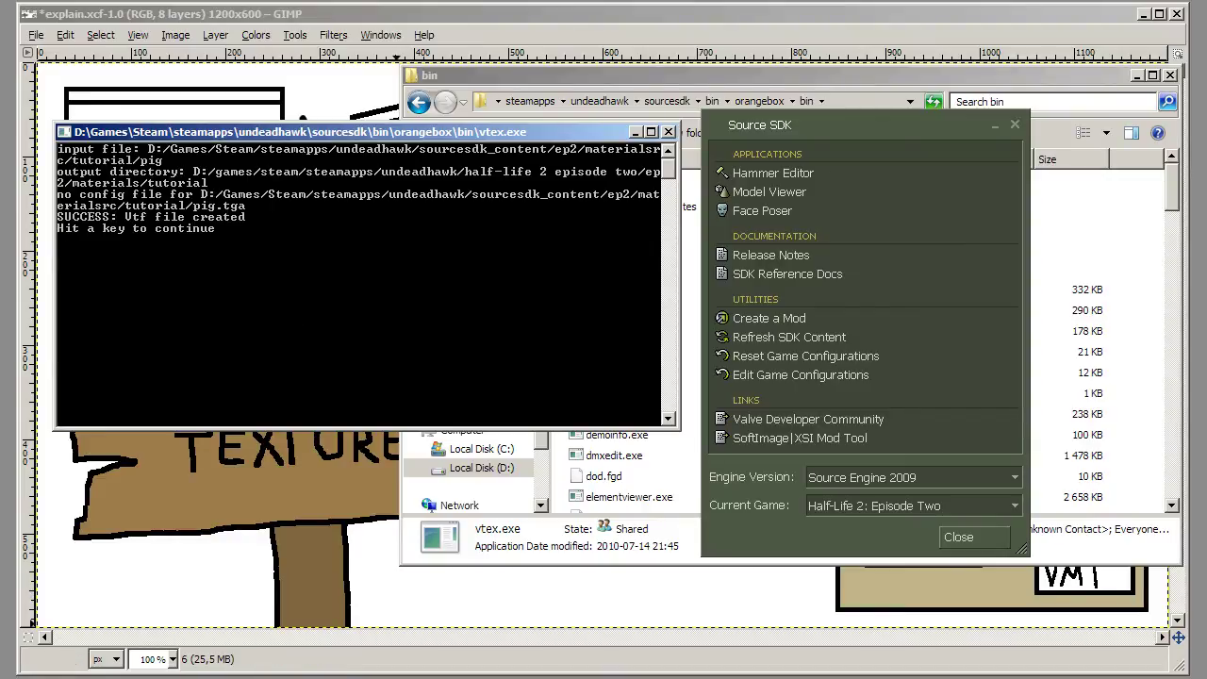
{"action": "left_click_drag", "start_coordinate": [368, 132], "coordinate": [453, 133]}
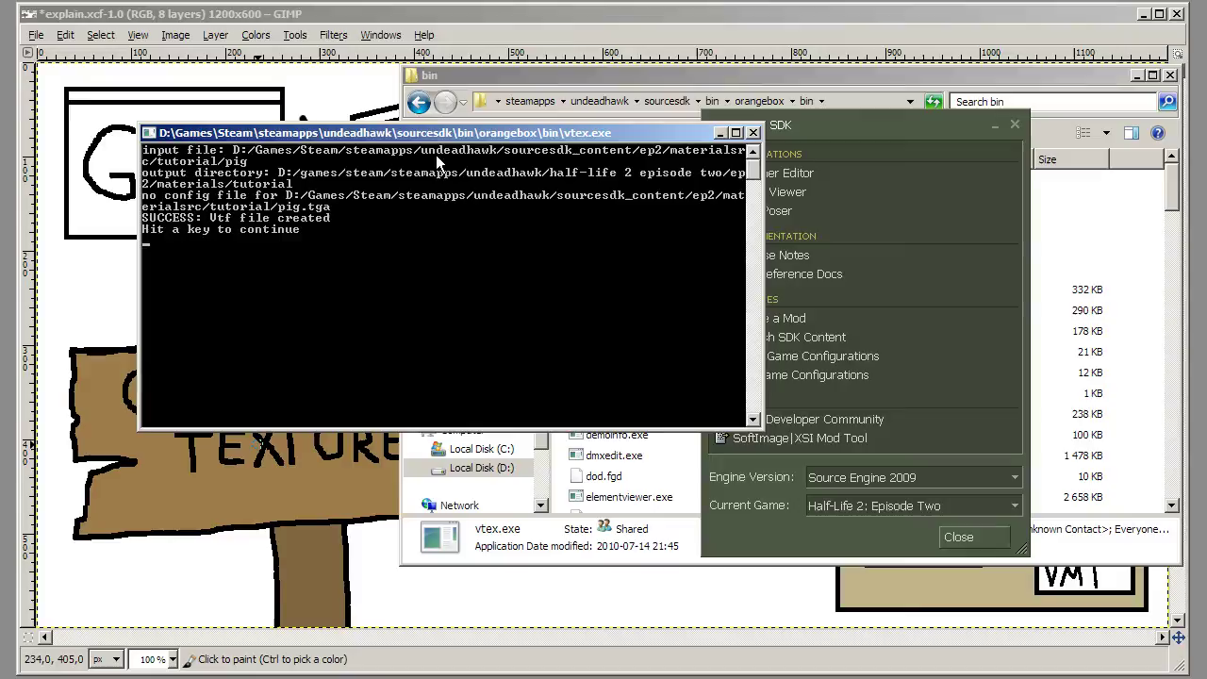
{"action": "left_click", "coordinate": [754, 132]}
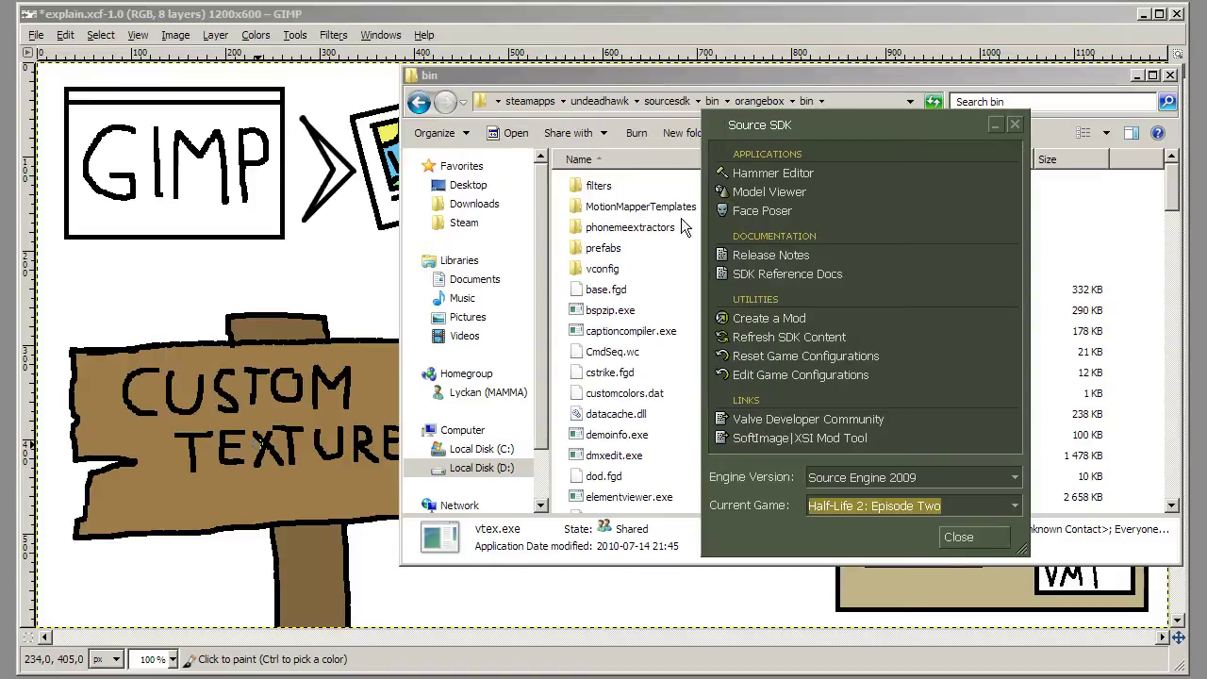
{"action": "left_click", "coordinate": [961, 537]}
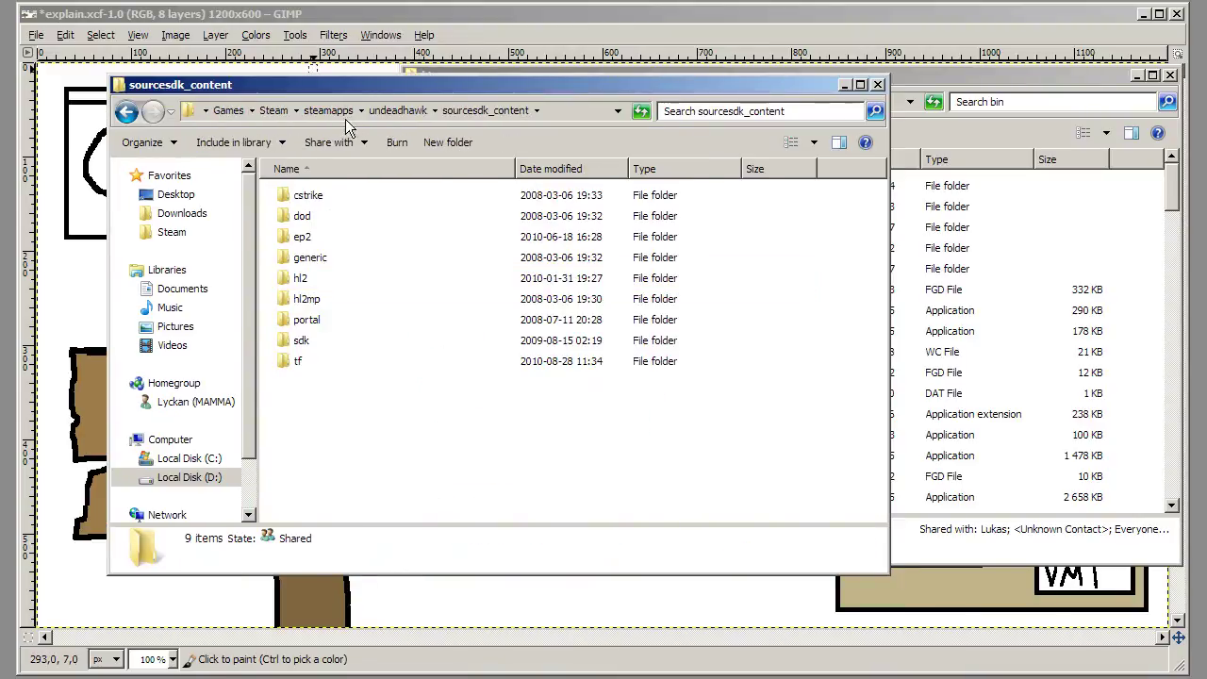
Browse to half-life 2 episode two\ep2\materials\tutorial and locate pig.vtf.
{"action": "left_click", "coordinate": [408, 111]}
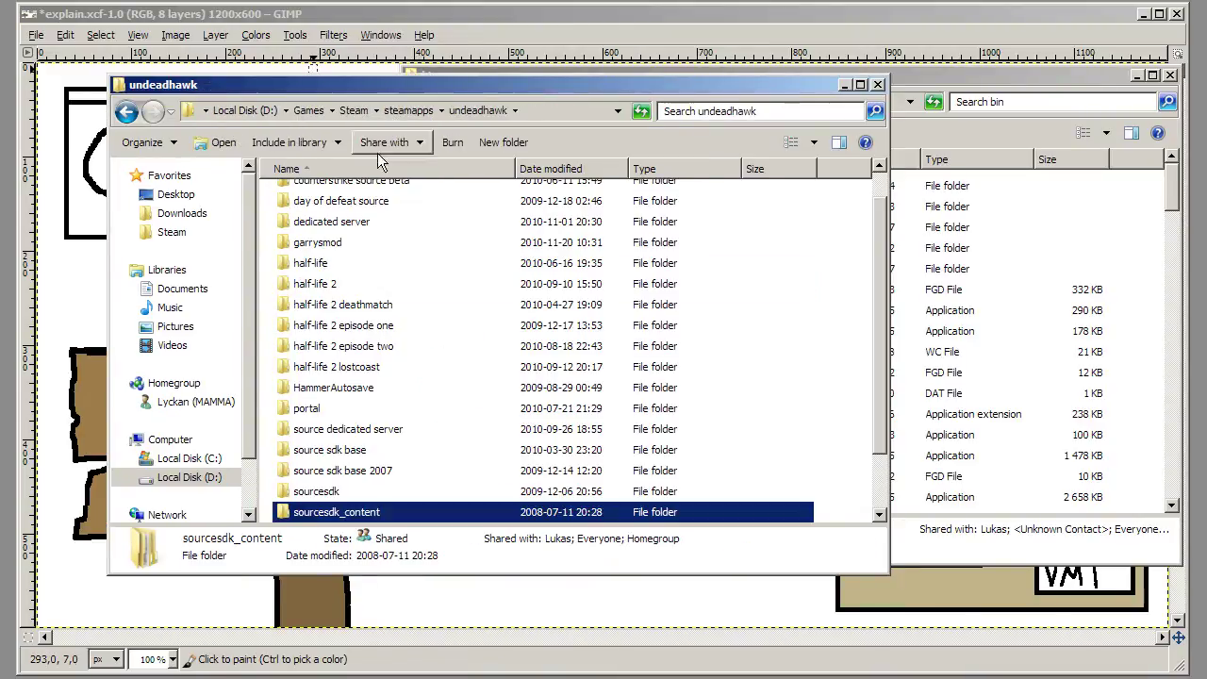
{"action": "left_click", "coordinate": [379, 283]}
{"action": "double_click", "coordinate": [383, 347]}
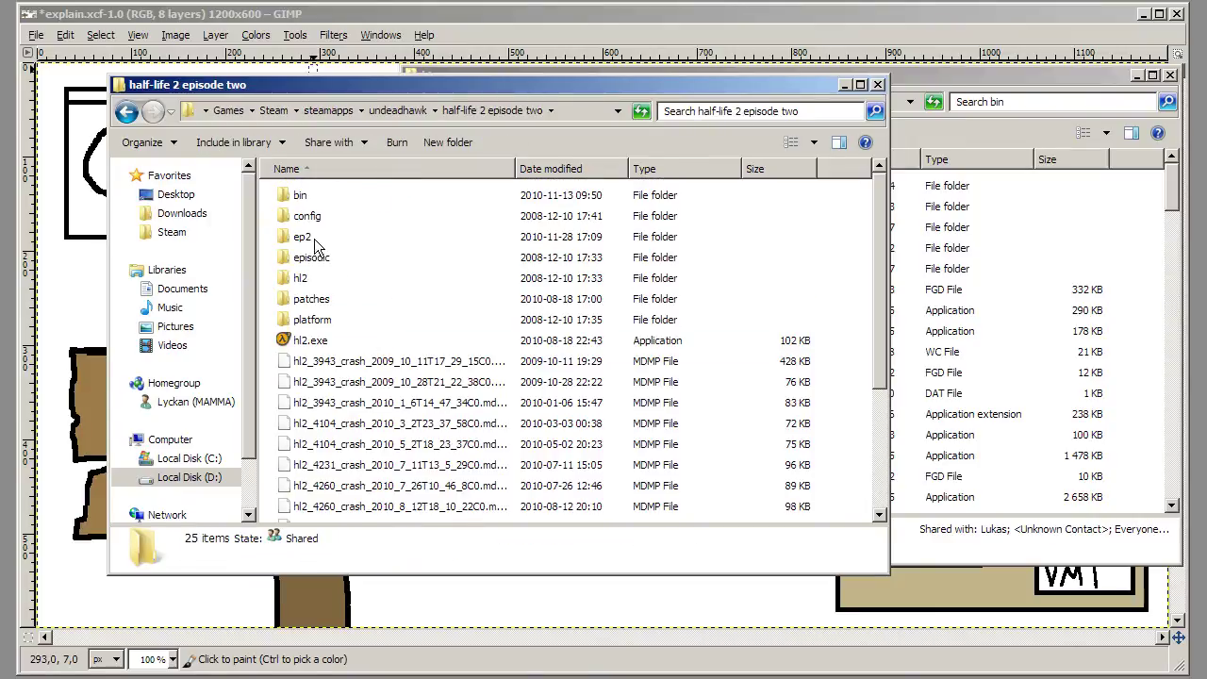
{"action": "double_click", "coordinate": [316, 241]}
{"action": "left_click", "coordinate": [377, 364]}
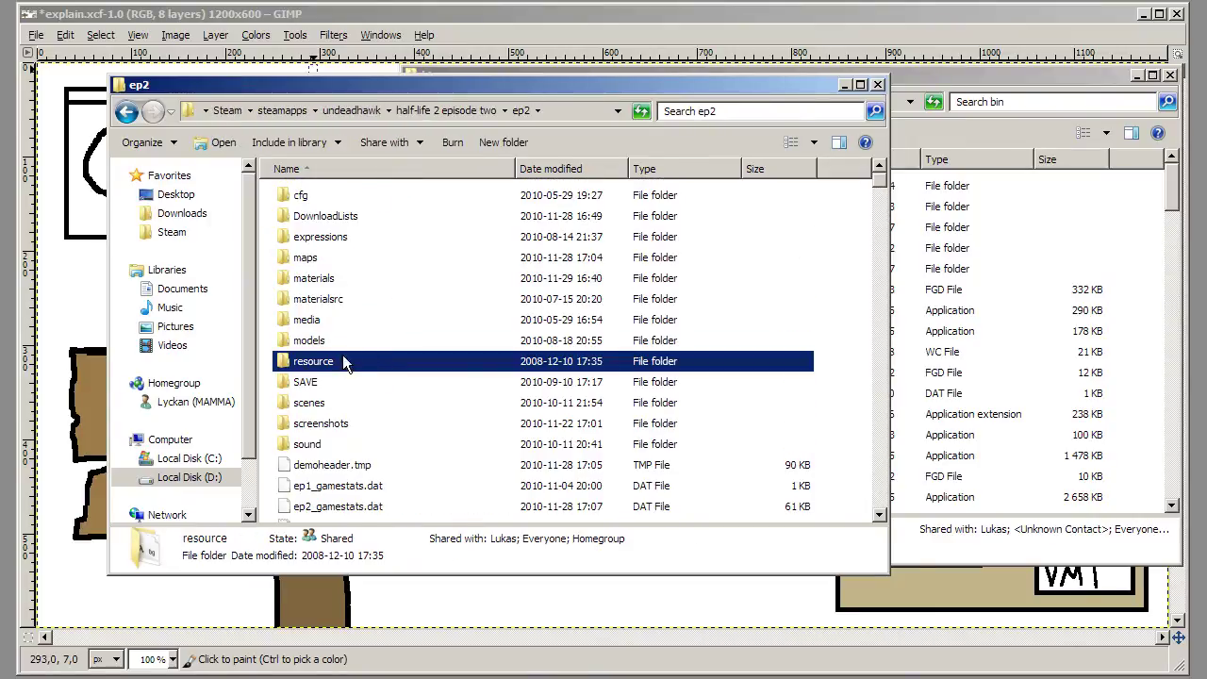
{"action": "double_click", "coordinate": [318, 278]}
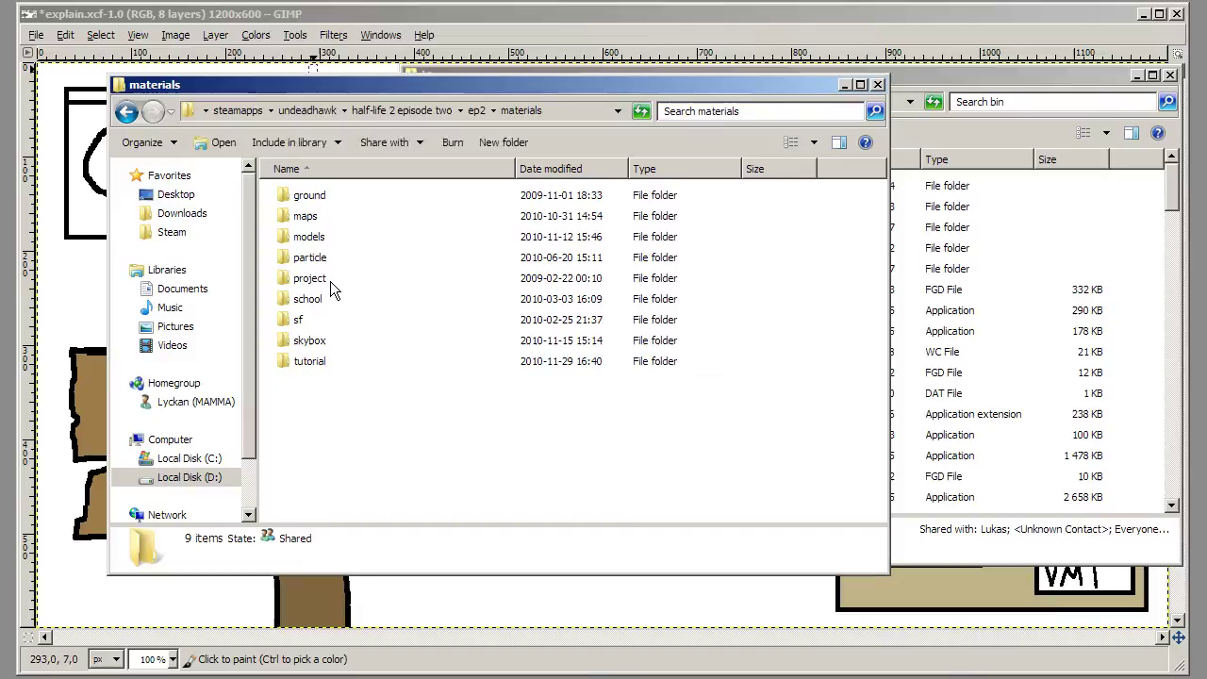
{"action": "left_click", "coordinate": [311, 363]}
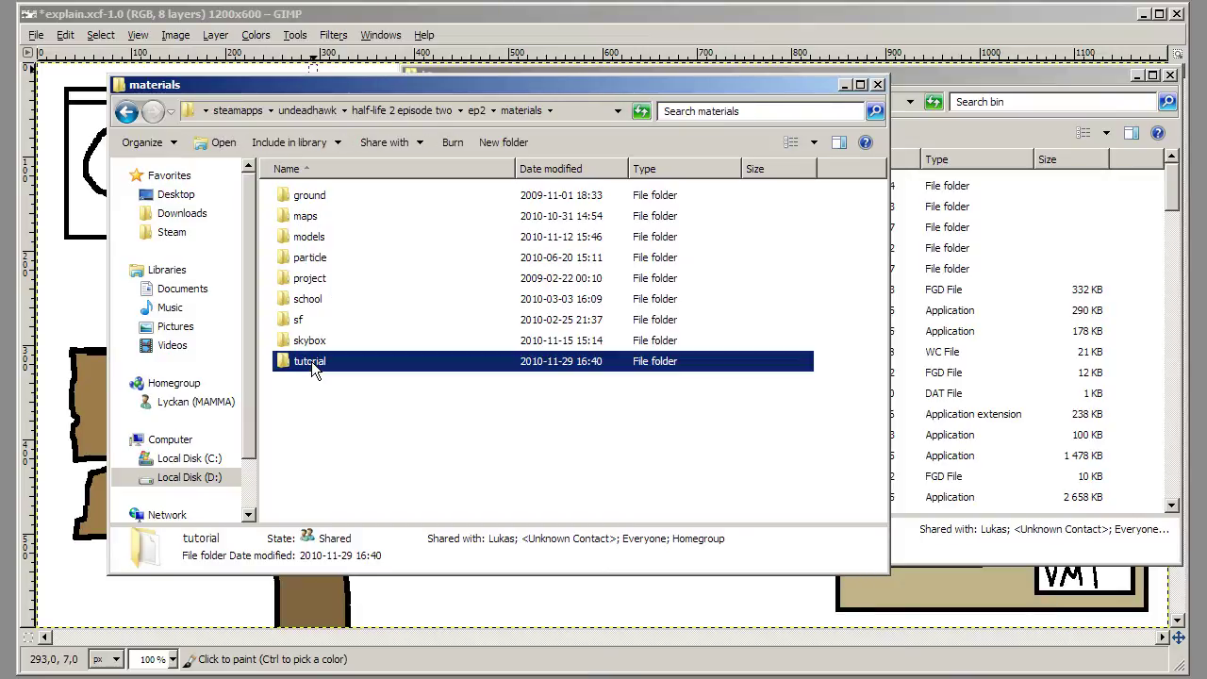
{"action": "double_click", "coordinate": [326, 366]}
{"action": "left_click_drag", "start_coordinate": [346, 313], "coordinate": [295, 170]}
{"action": "left_click", "coordinate": [391, 335]}
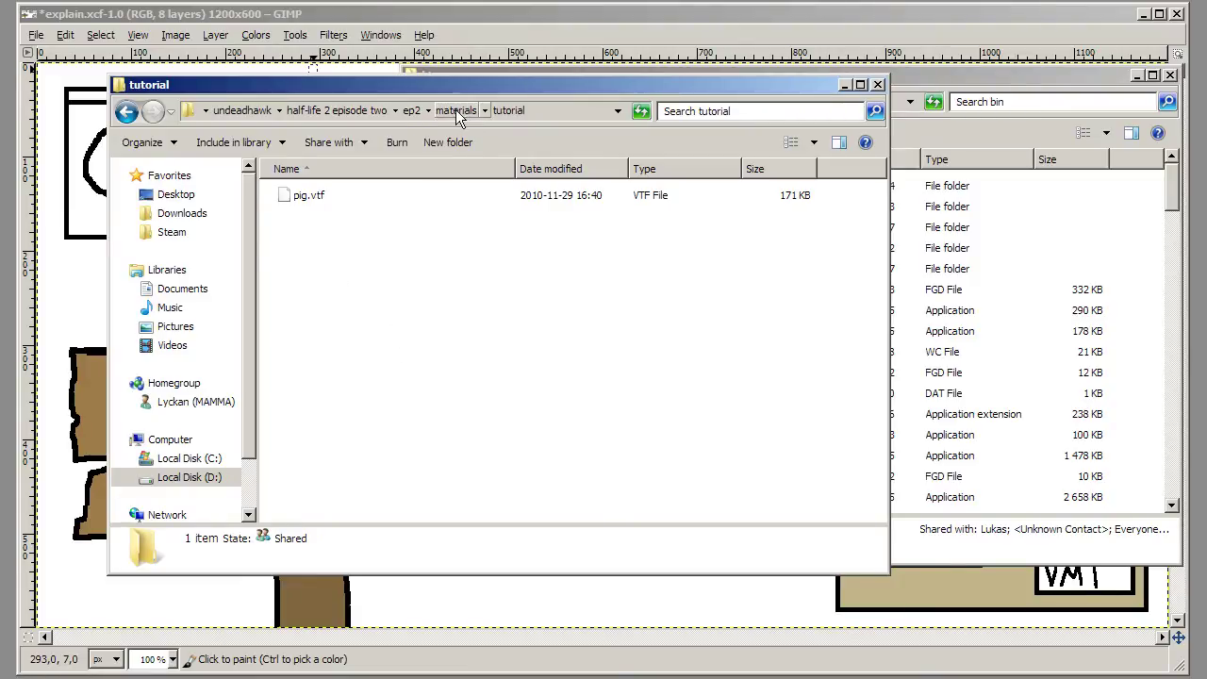
Create a new text document named pig.vmt, accept the extension change, and open it in Notepad++.
{"action": "right_click", "coordinate": [324, 263]}
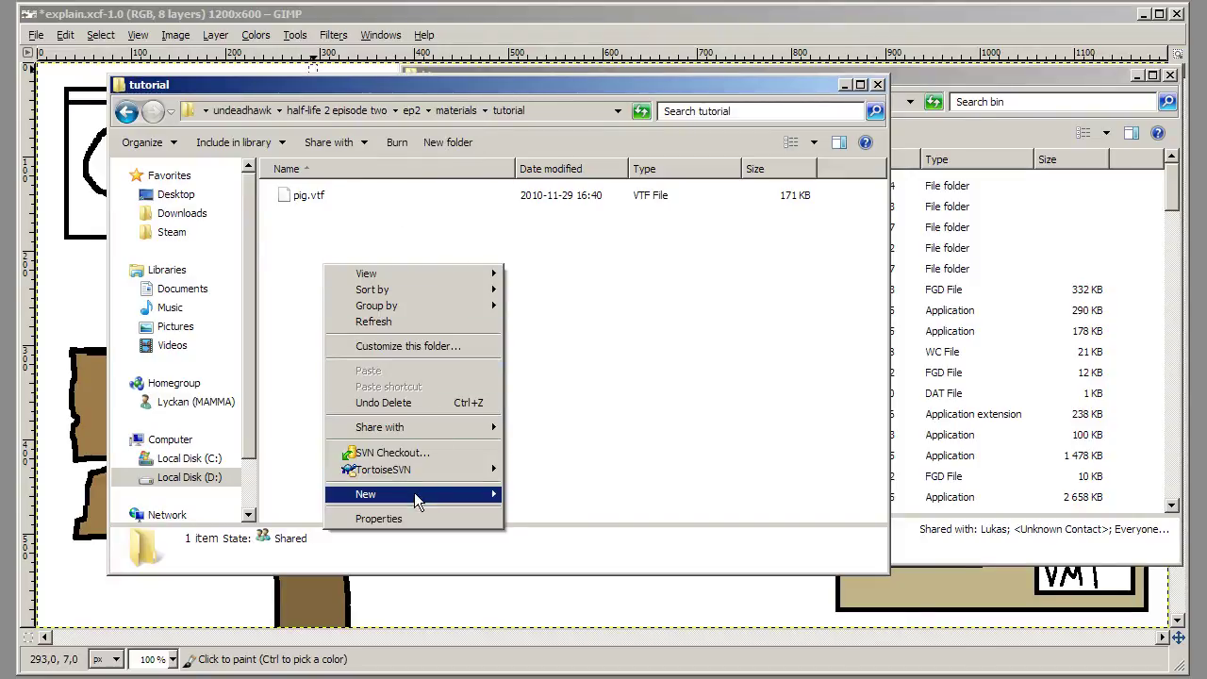
{"action": "mouse_move", "coordinate": [414, 492]}
{"action": "left_click", "coordinate": [552, 674]}
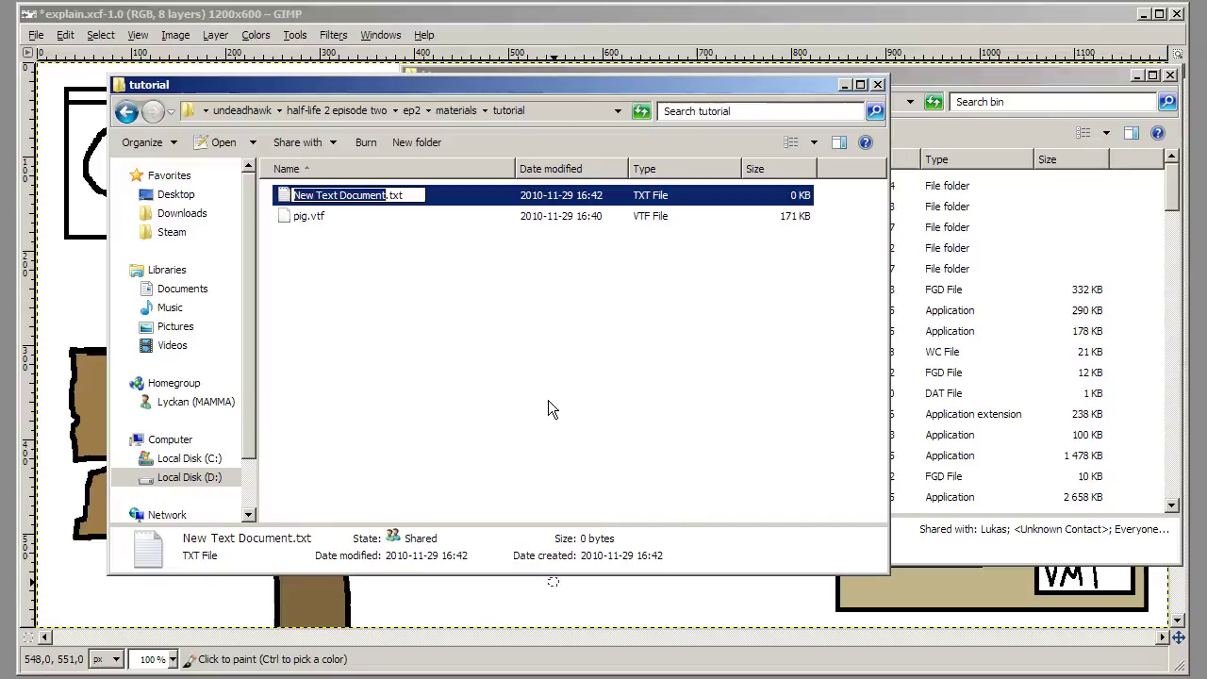
{"action": "type", "text": "pig"}
{"action": "key", "text": "BackSpace"}
{"action": "key", "text": "BackSpace"}
{"action": "key", "text": "BackSpace"}
{"action": "key", "text": "BackSpace"}
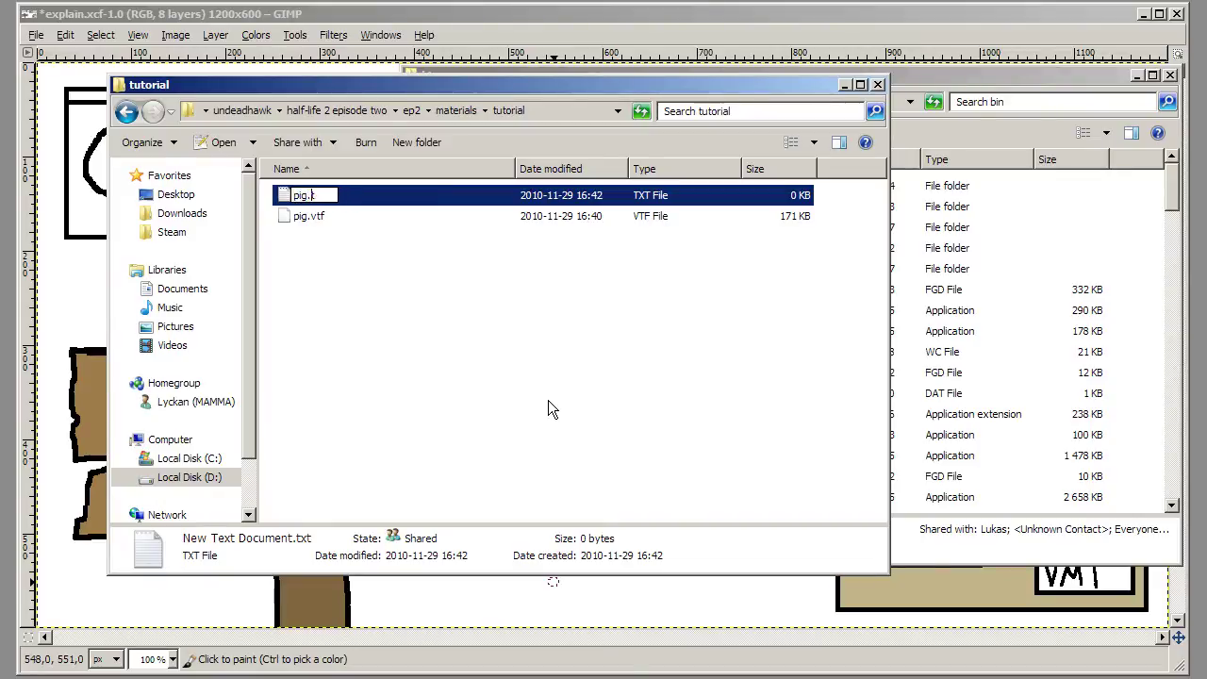
{"action": "type", "text": ".vmt"}
{"action": "key", "text": "Return"}
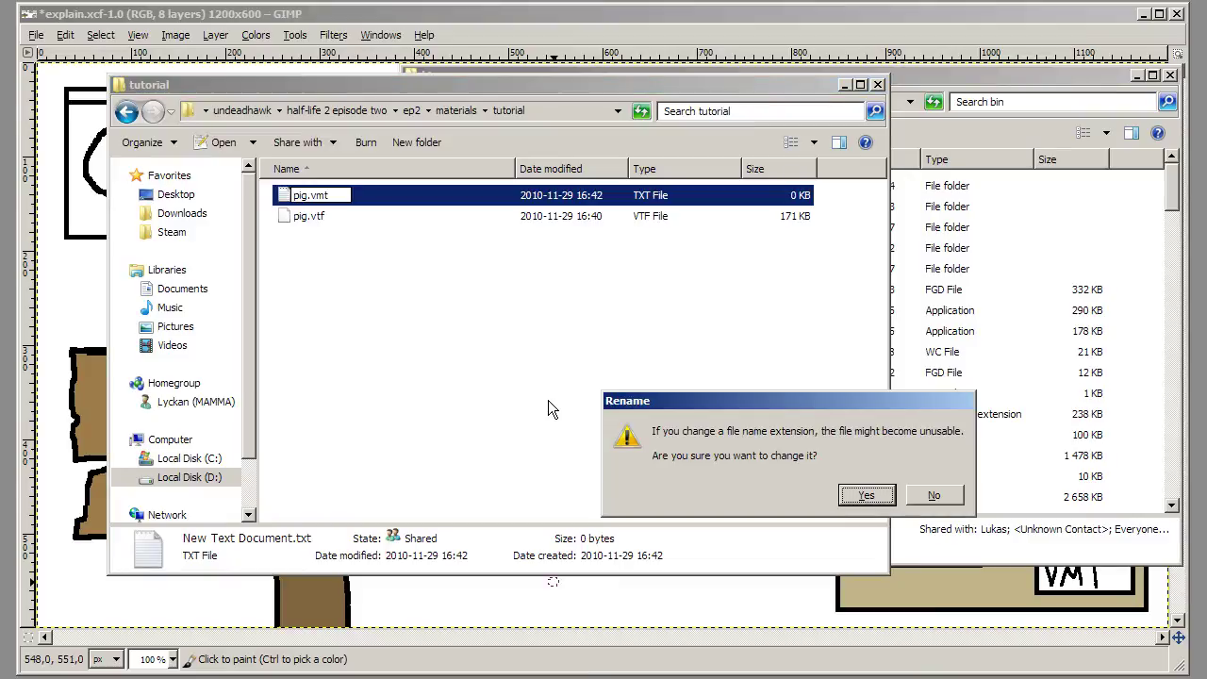
{"action": "key", "text": "Return"}
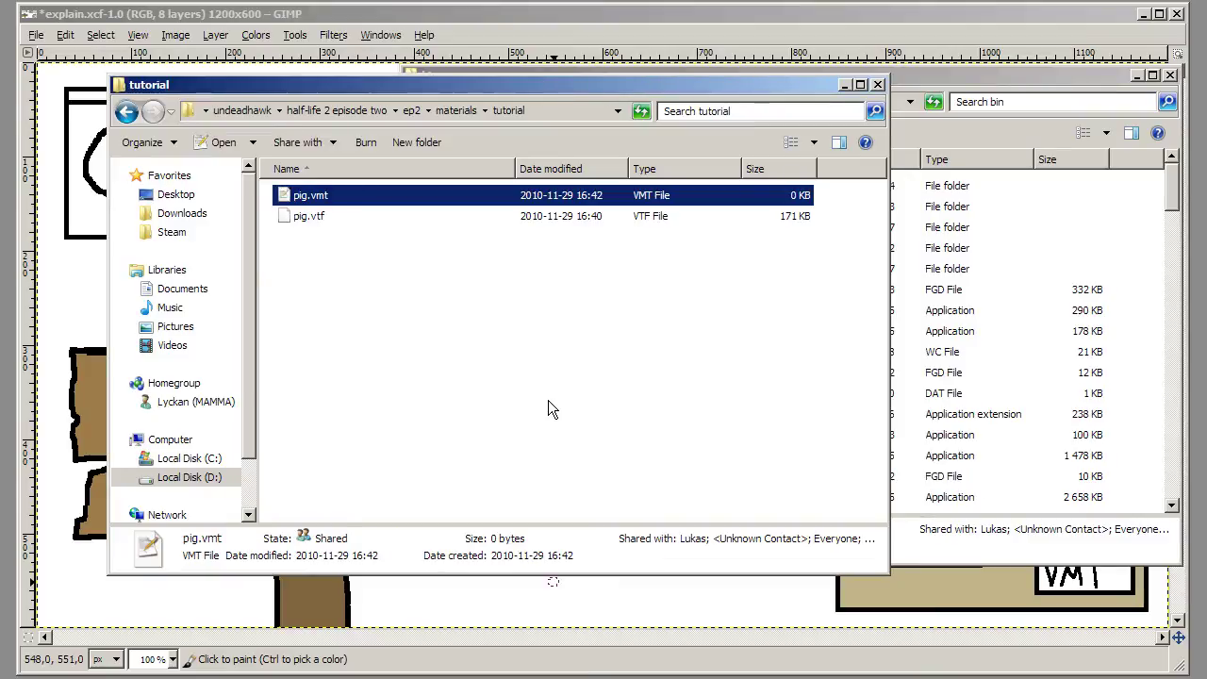
{"action": "double_click", "coordinate": [337, 195]}
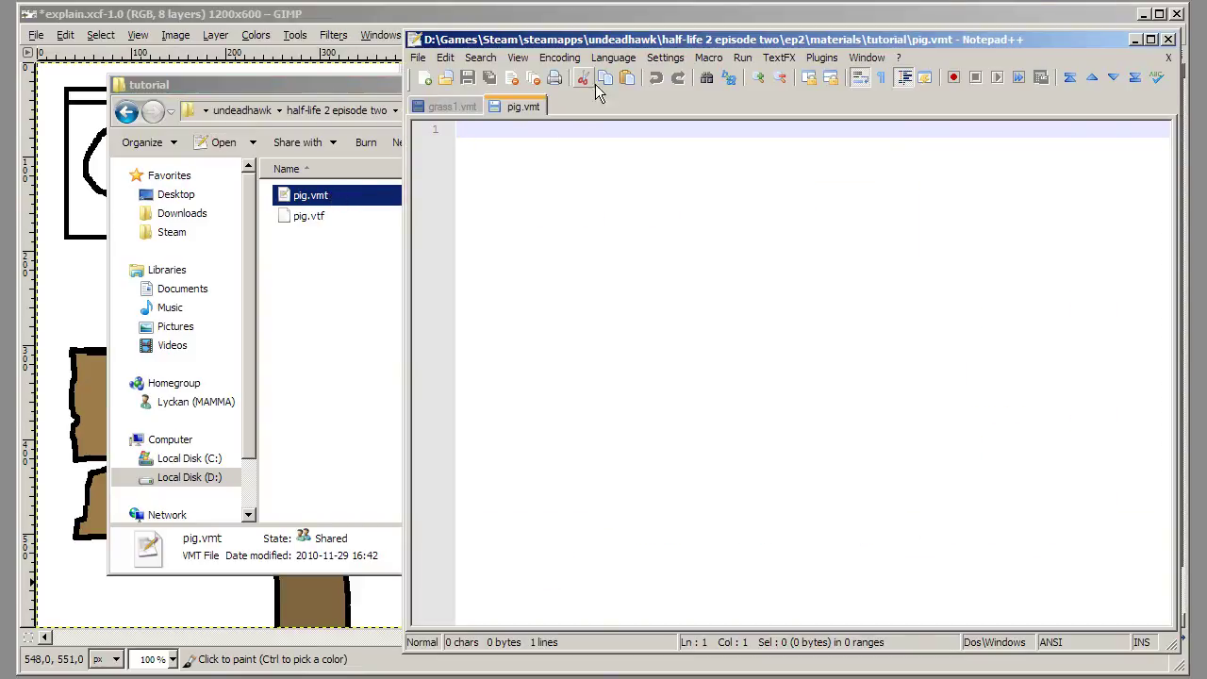
In Explorer, go from the tutorial folder up to materials and into the ground folder.
{"action": "left_click", "coordinate": [346, 192]}
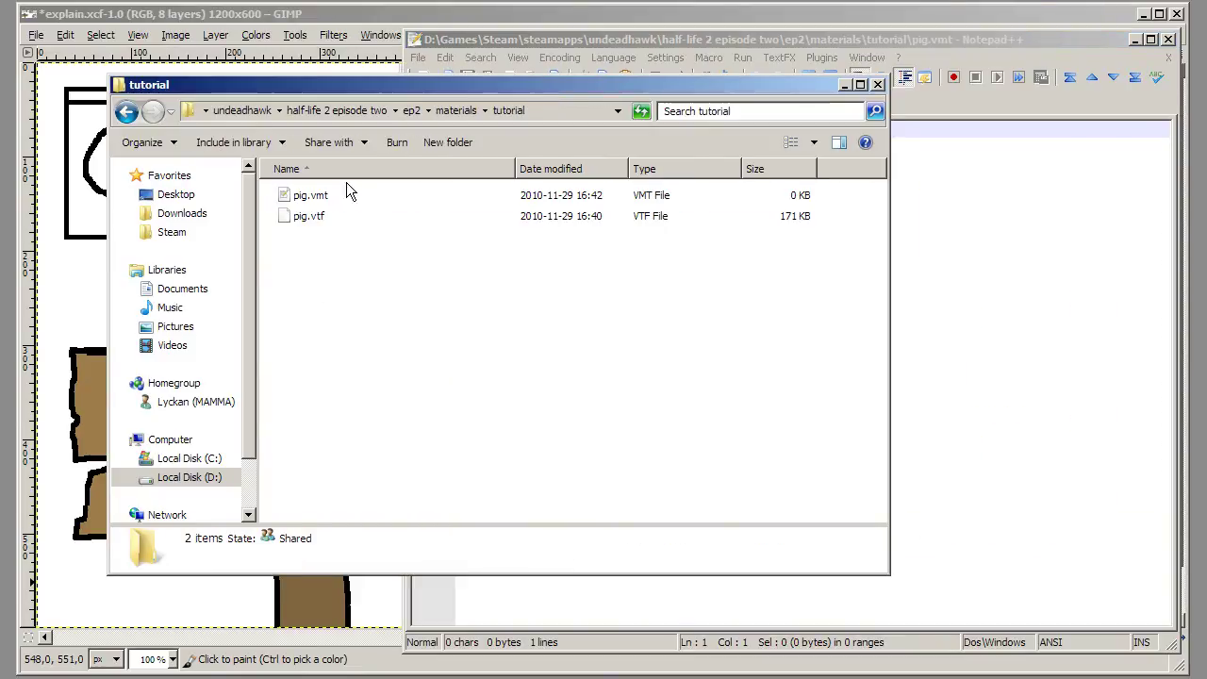
{"action": "left_click_drag", "start_coordinate": [413, 82], "coordinate": [352, 138]}
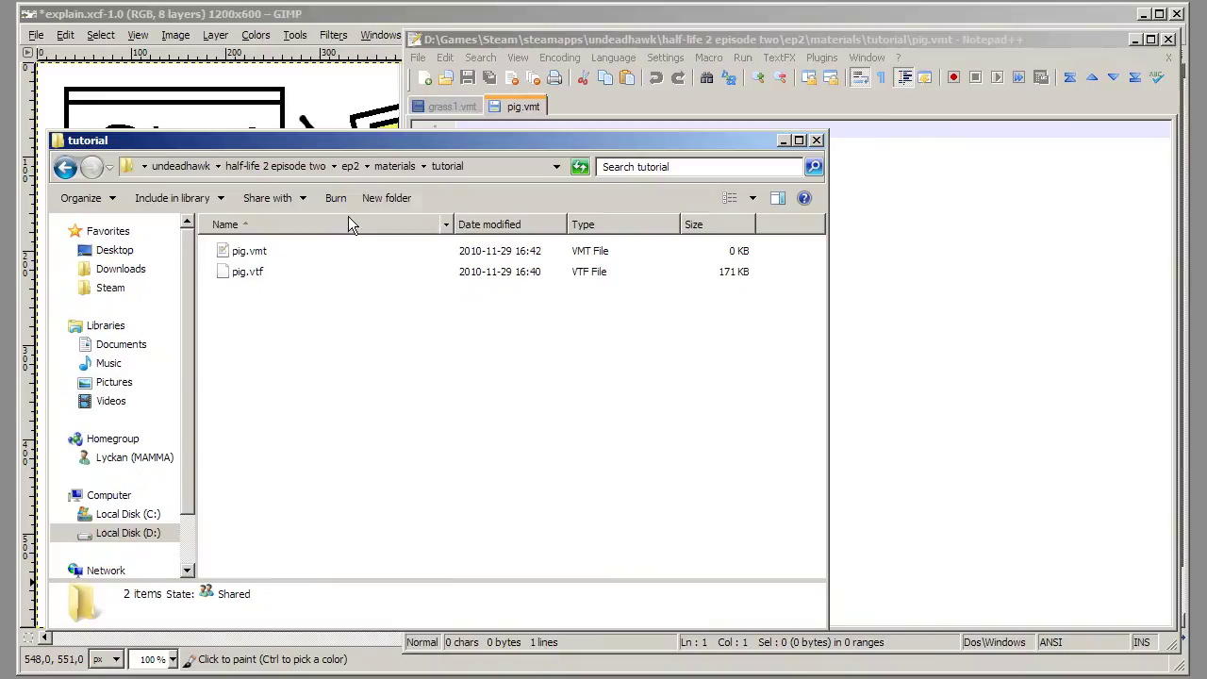
{"action": "left_click", "coordinate": [396, 166]}
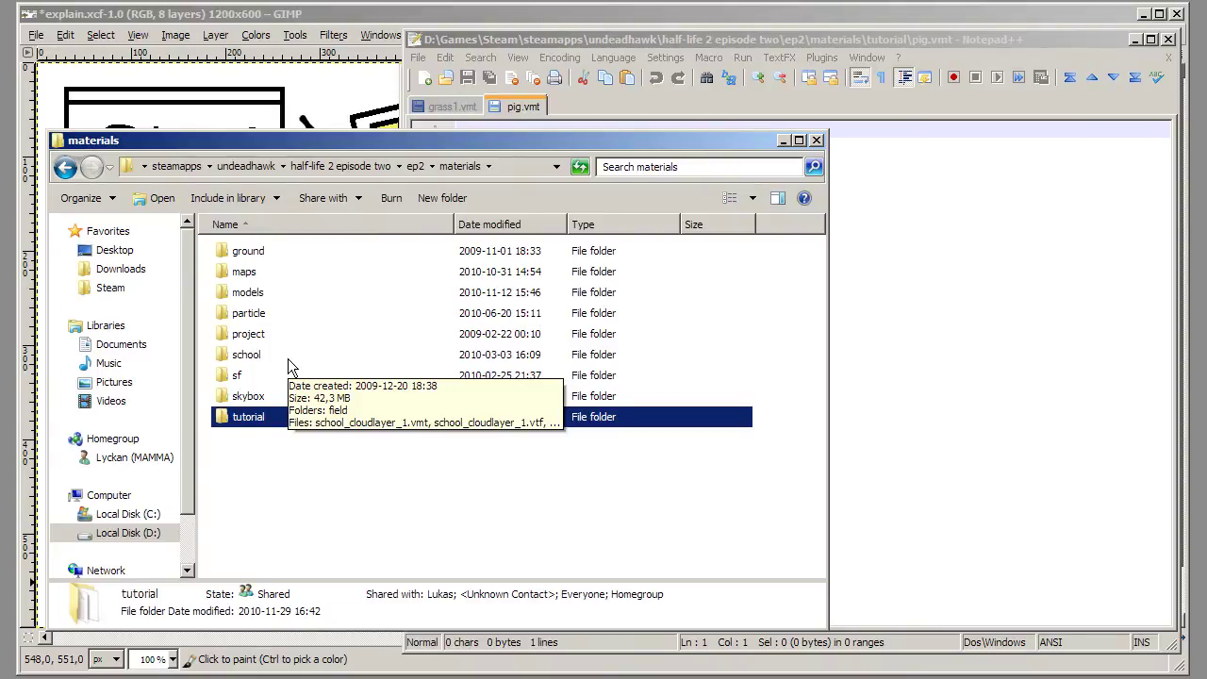
{"action": "left_click", "coordinate": [1034, 296]}
{"action": "left_click", "coordinate": [329, 477]}
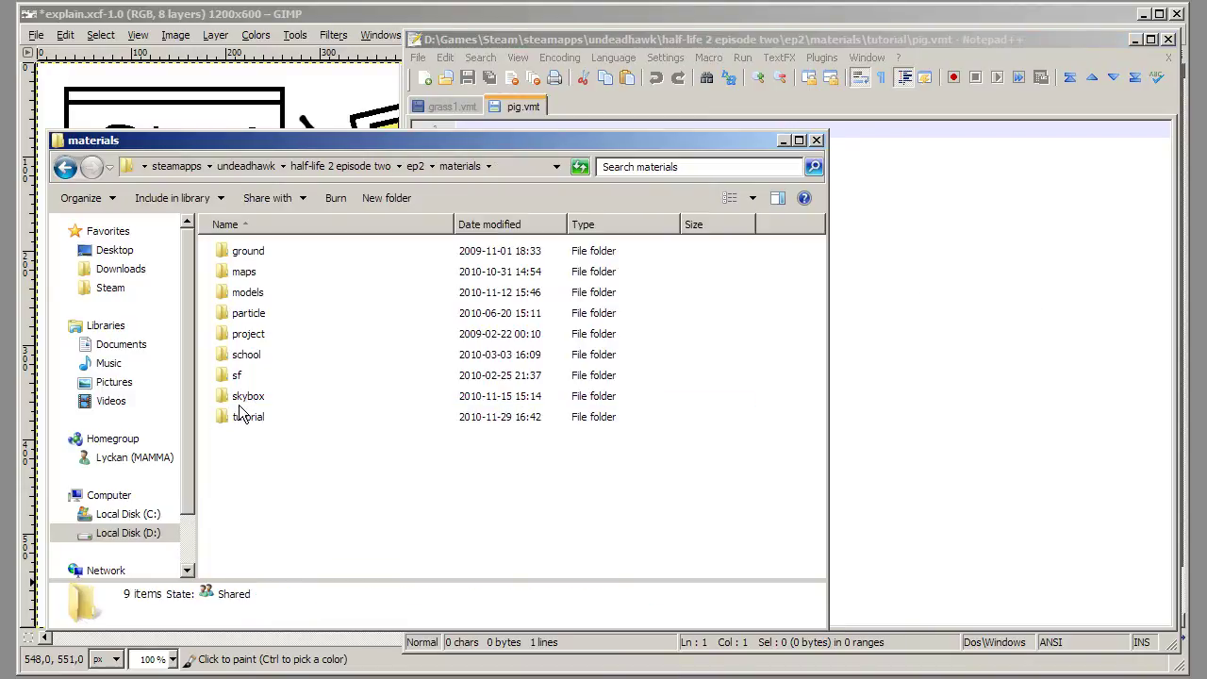
{"action": "double_click", "coordinate": [261, 255]}
Open grass1.vmt and paste its entire contents into pig.vmt.
{"action": "double_click", "coordinate": [261, 252]}
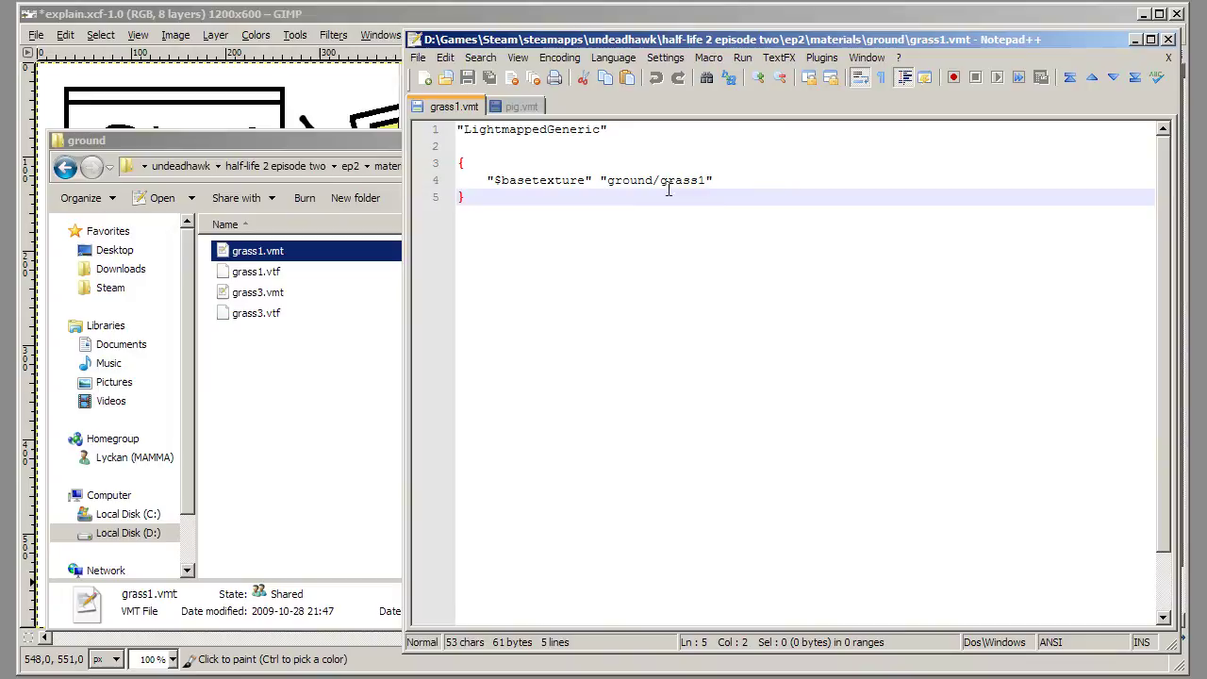
{"action": "key", "text": "ctrl+a"}
{"action": "key", "text": "ctrl+c"}
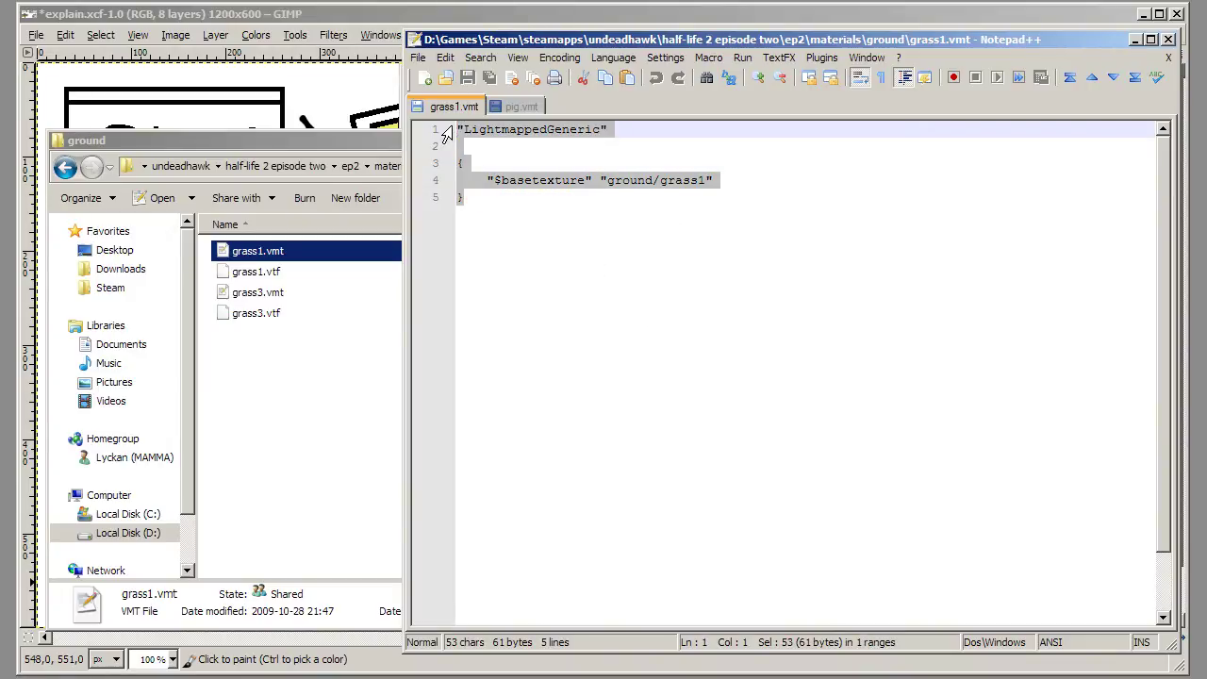
{"action": "left_click", "coordinate": [495, 106]}
{"action": "key", "text": "ctrl+v"}
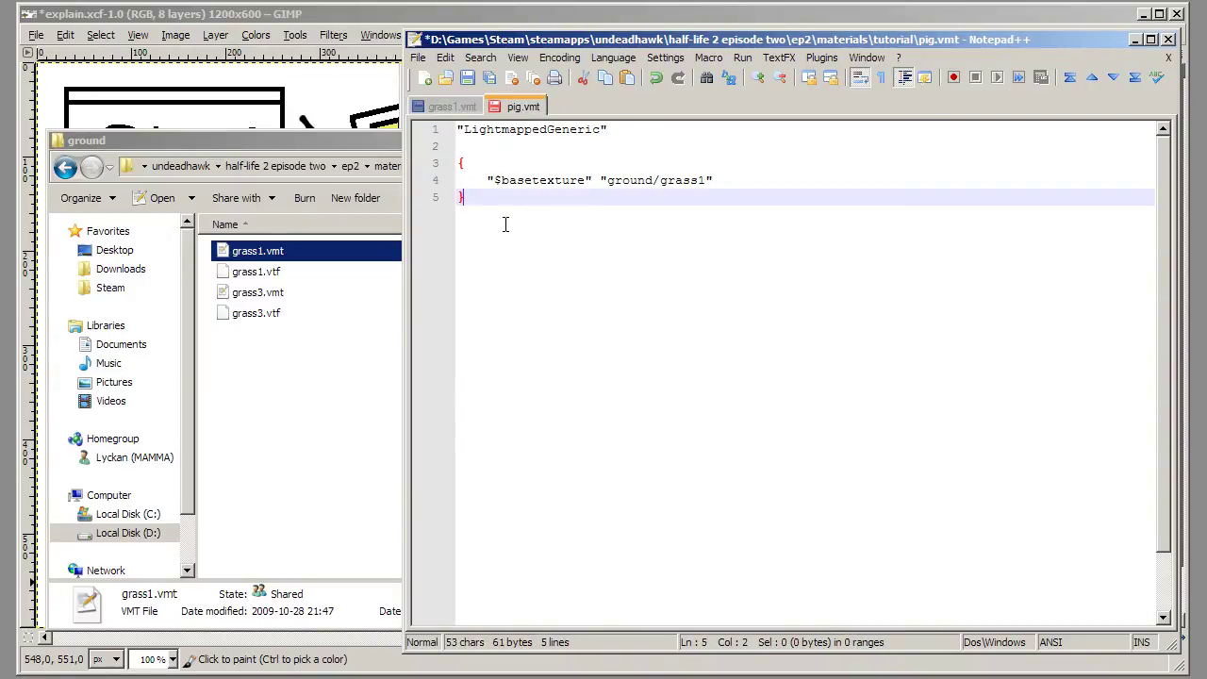
Highlight the LightmappedGeneric shader and $basetexture keyword in pig.vmt to explain them.
{"action": "left_click_drag", "start_coordinate": [574, 310], "coordinate": [593, 269]}
{"action": "left_click", "coordinate": [590, 283]}
{"action": "left_click", "coordinate": [595, 281]}
{"action": "left_click_drag", "start_coordinate": [457, 130], "coordinate": [702, 179]}
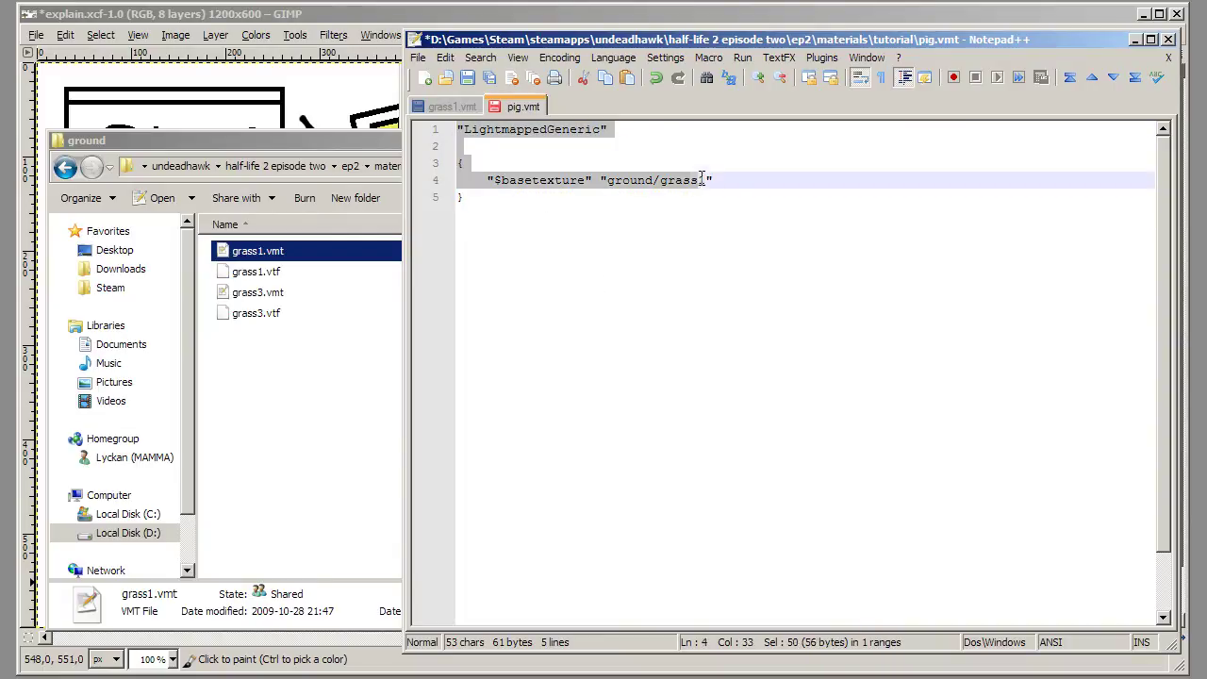
{"action": "left_click", "coordinate": [708, 291]}
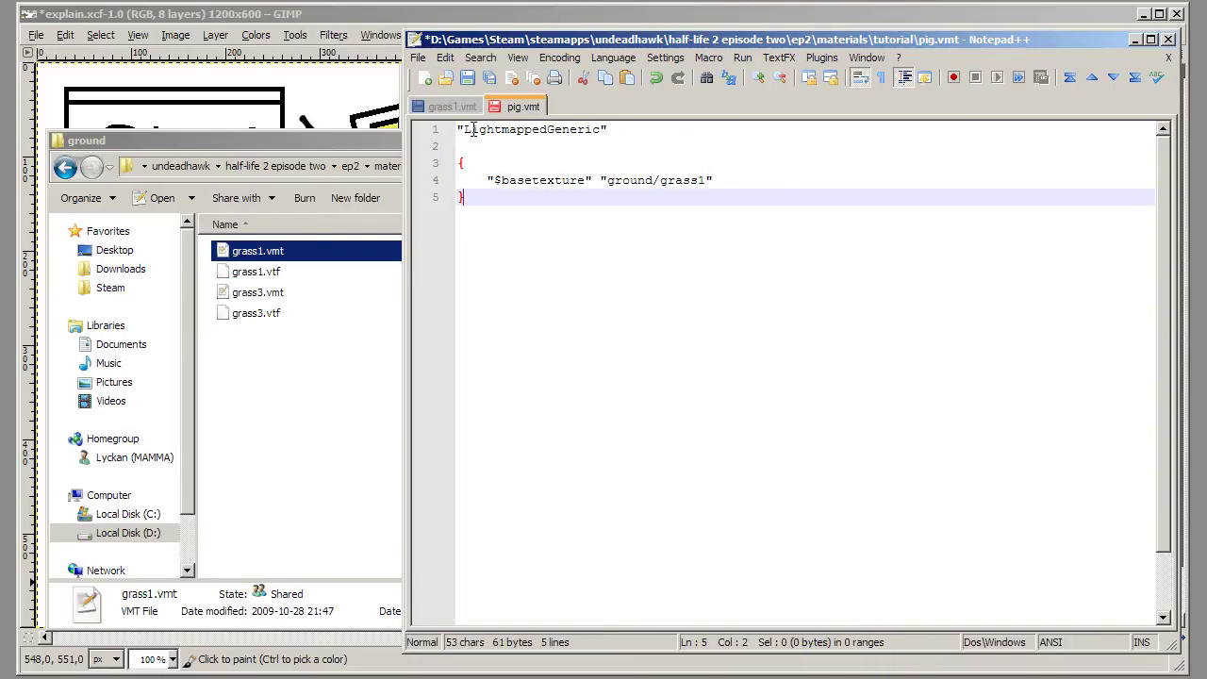
{"action": "left_click_drag", "start_coordinate": [457, 129], "coordinate": [622, 135]}
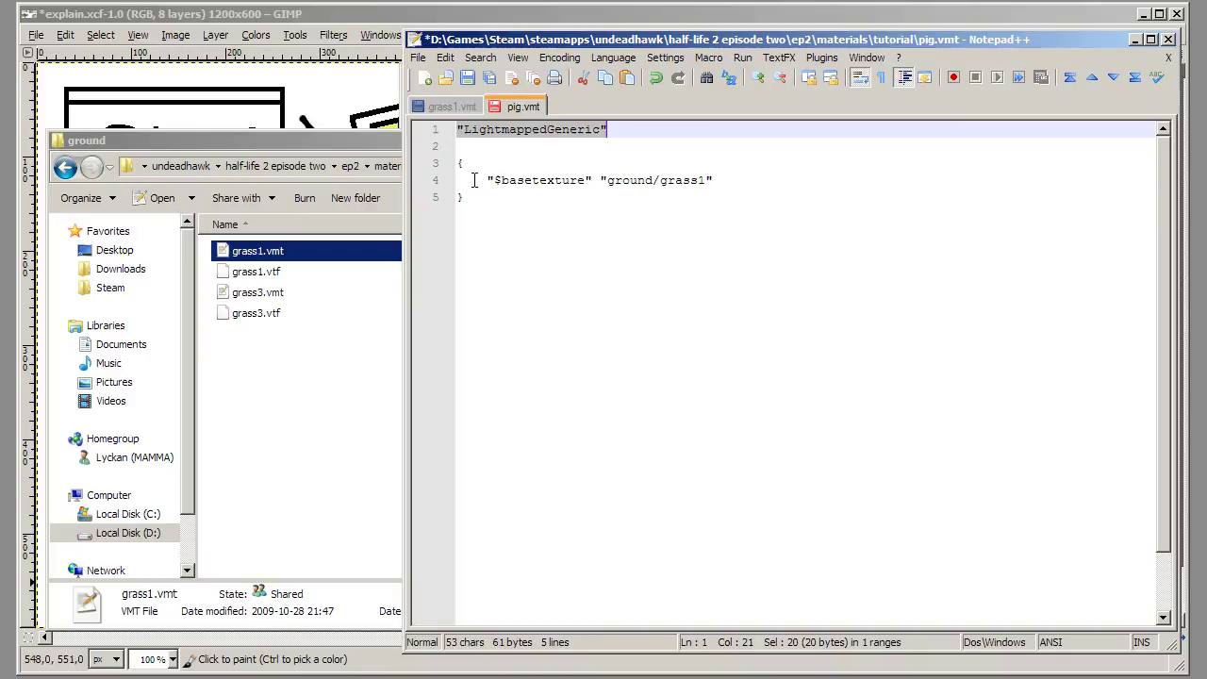
{"action": "mouse_move", "coordinate": [486, 181]}
{"action": "left_mouse_down"}
{"action": "mouse_move", "coordinate": [598, 182]}
{"action": "mouse_move", "coordinate": [487, 180]}
{"action": "left_mouse_up"}
{"action": "left_click", "coordinate": [596, 182]}
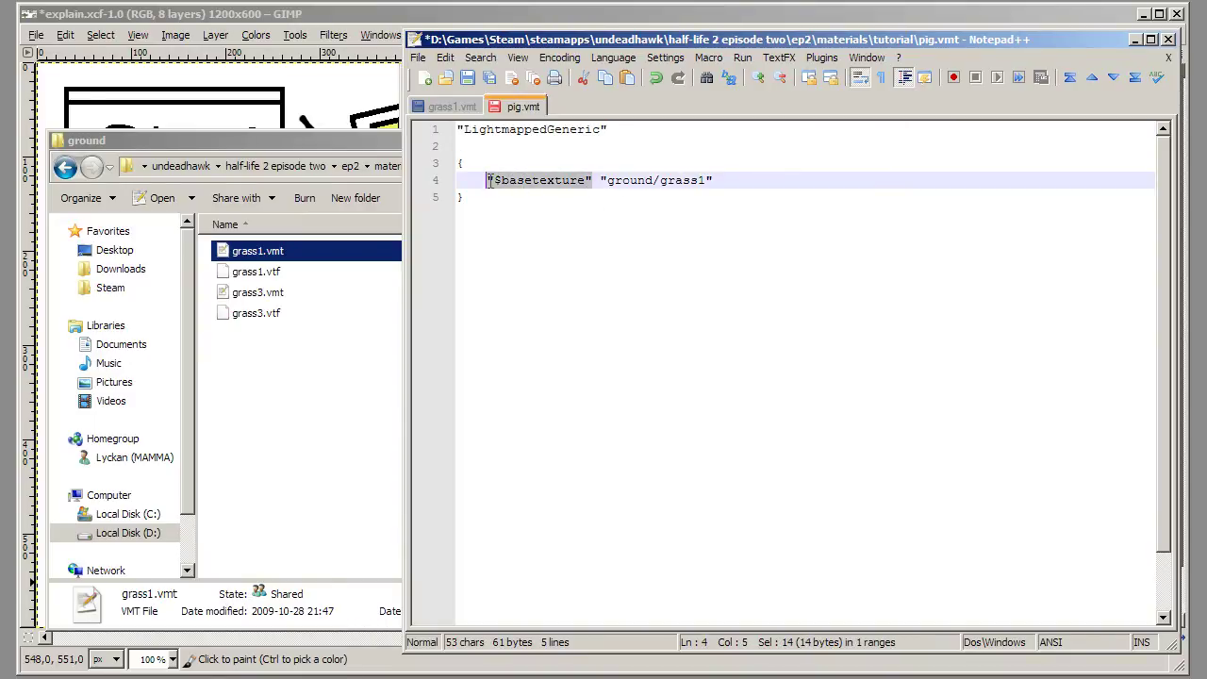
{"action": "left_click", "coordinate": [545, 223]}
Return the Explorer window to the tutorial folder and go back to pig.vmt.
{"action": "left_click", "coordinate": [366, 148]}
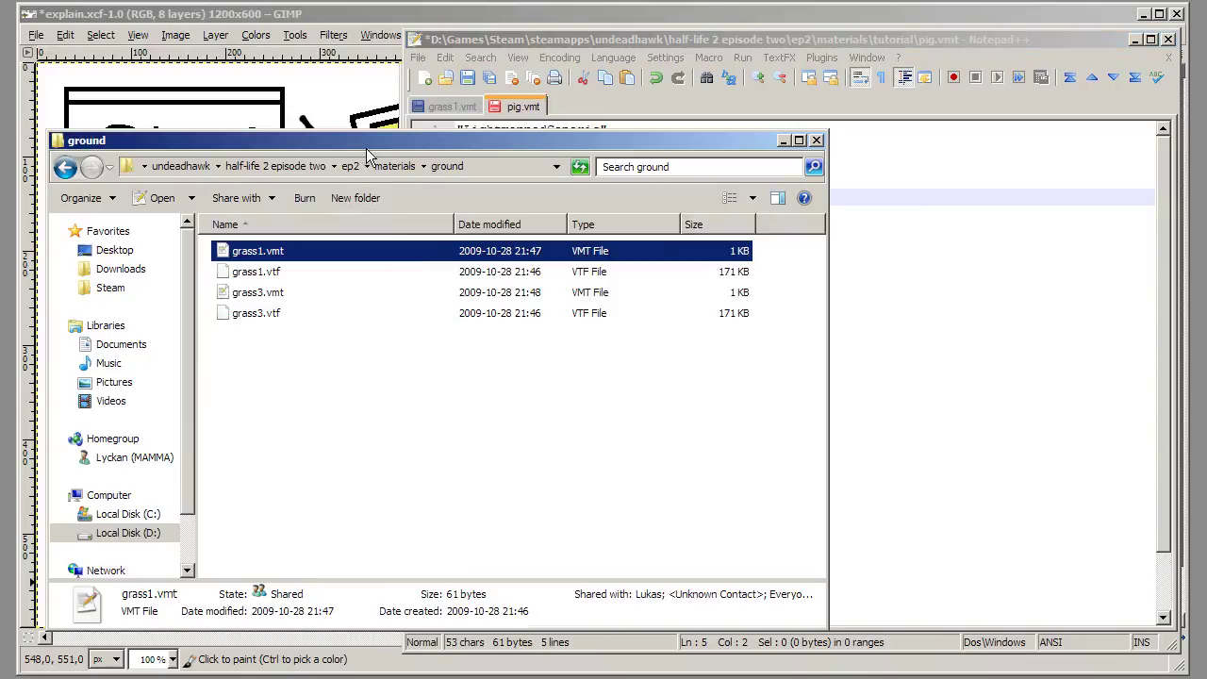
{"action": "key", "text": "alt+Left"}
{"action": "left_click", "coordinate": [310, 325]}
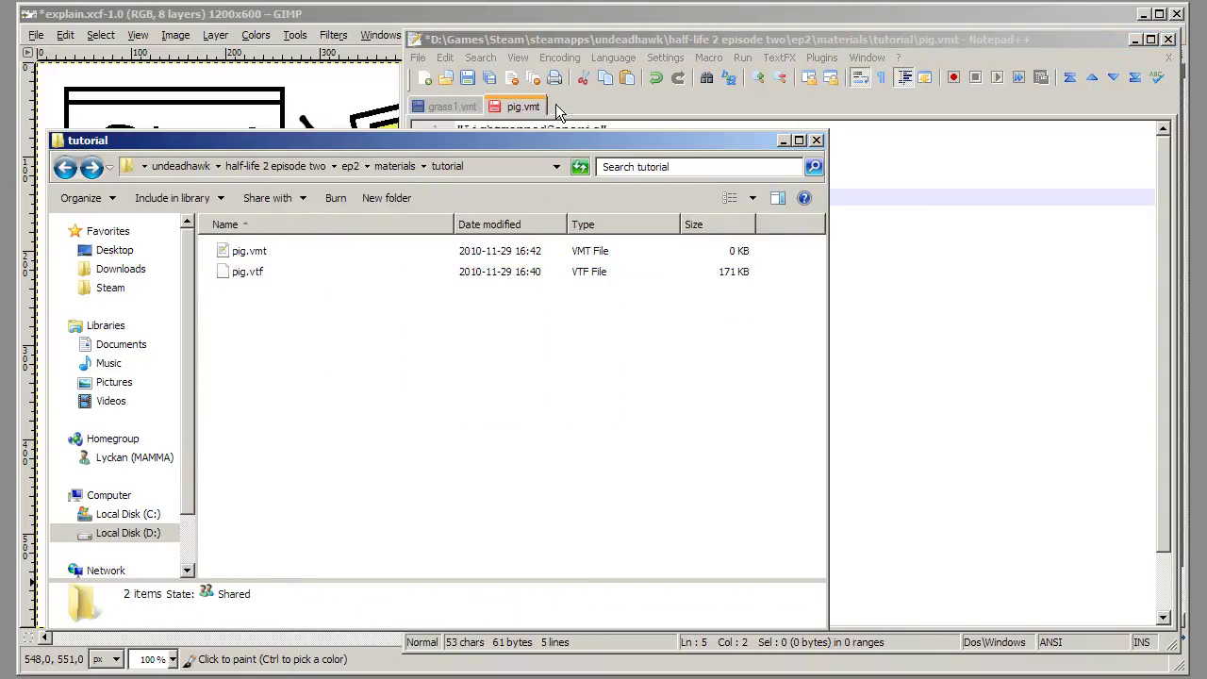
{"action": "left_click", "coordinate": [524, 107]}
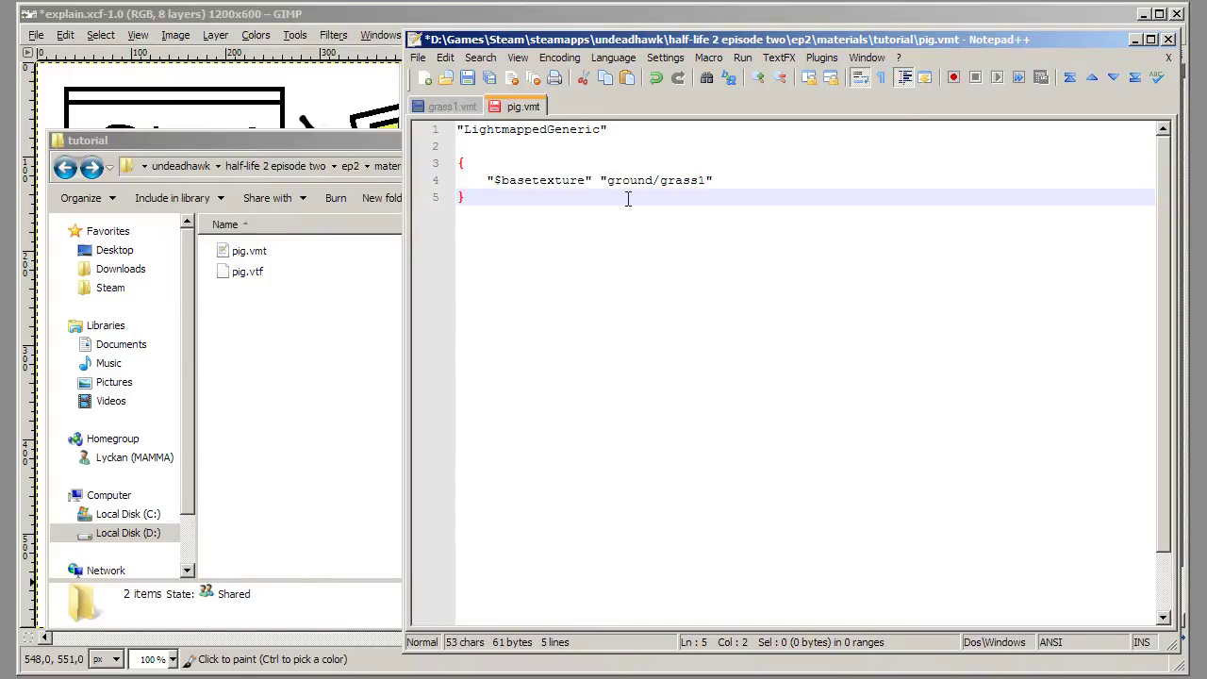
Replace ground/grass1 with tutorial/pig, confirm pig.vtf in the tutorial folder, and save pig.vmt.
{"action": "left_click_drag", "start_coordinate": [607, 180], "coordinate": [703, 181]}
{"action": "type", "text": "tutorial"}
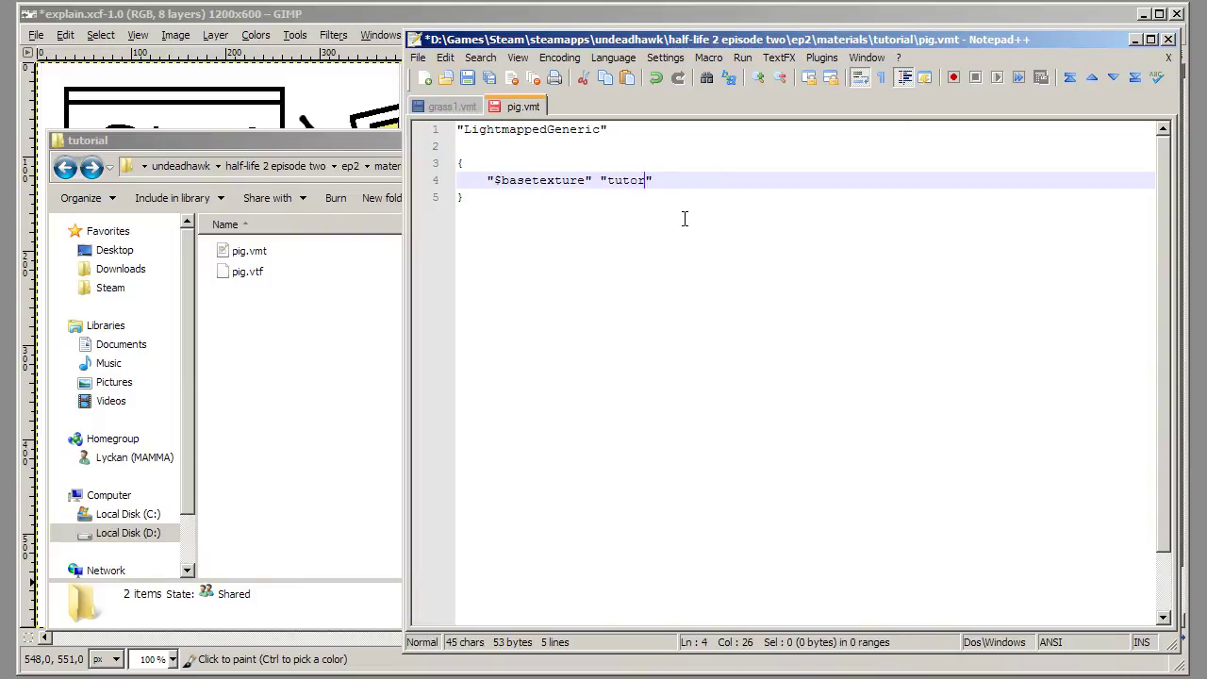
{"action": "type", "text": "/pig"}
{"action": "left_click", "coordinate": [373, 293]}
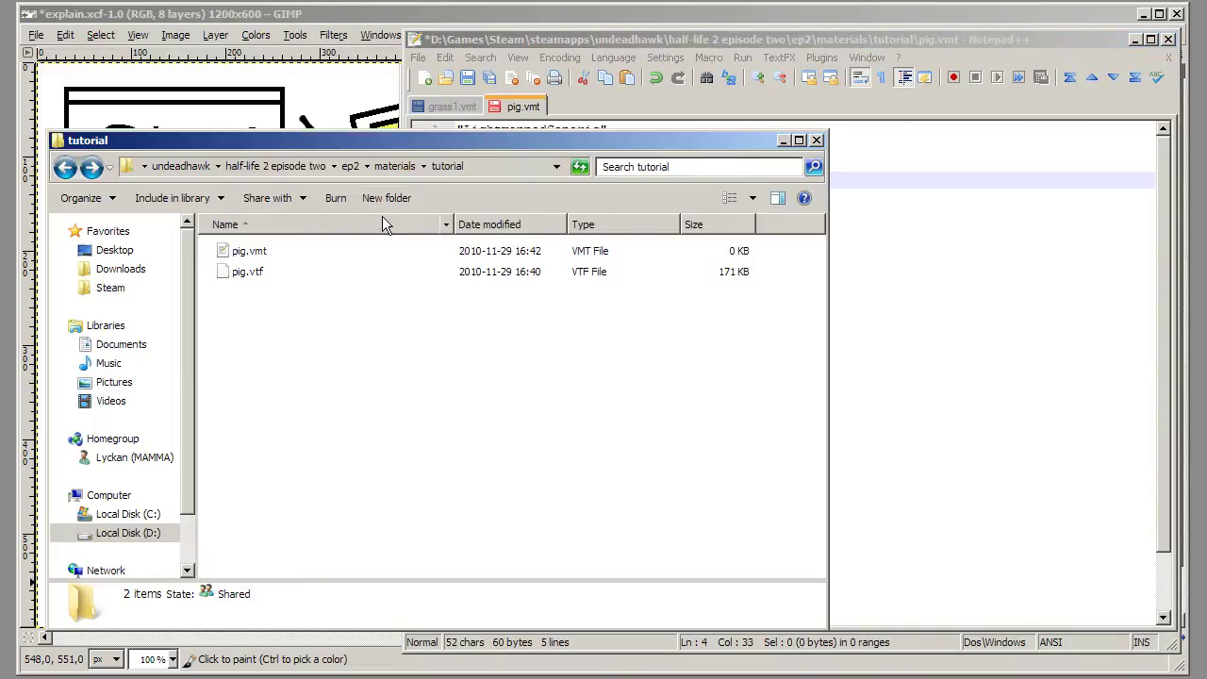
{"action": "left_click", "coordinate": [394, 166]}
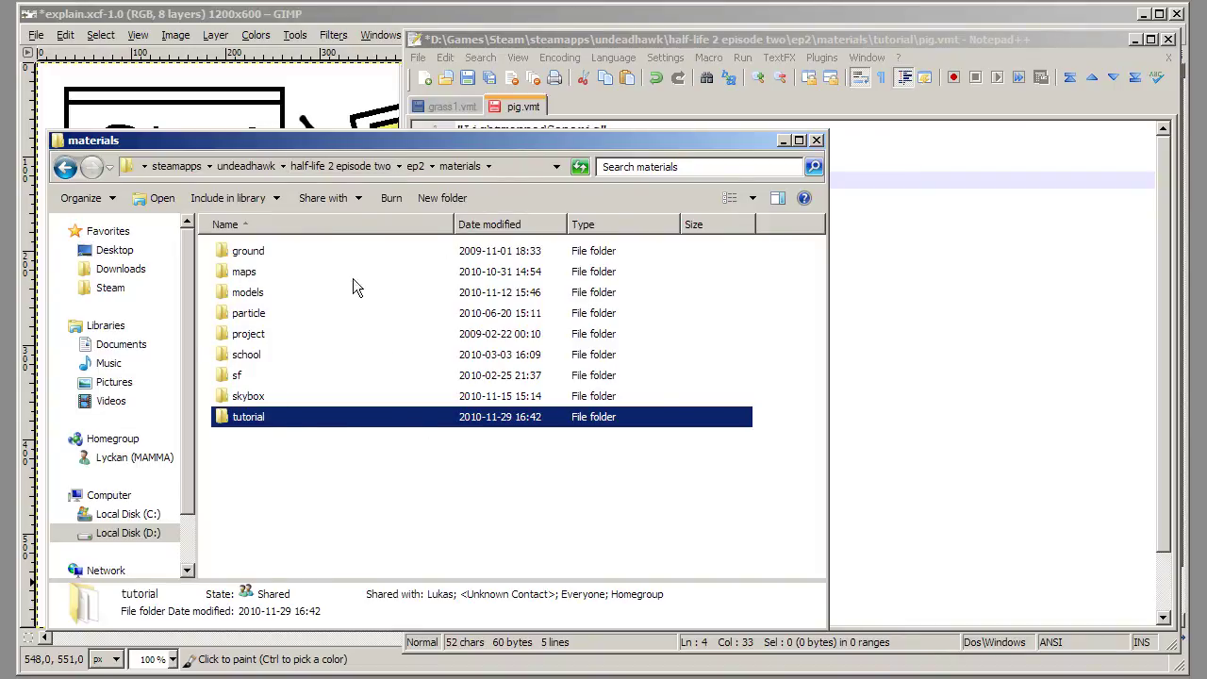
{"action": "double_click", "coordinate": [248, 418]}
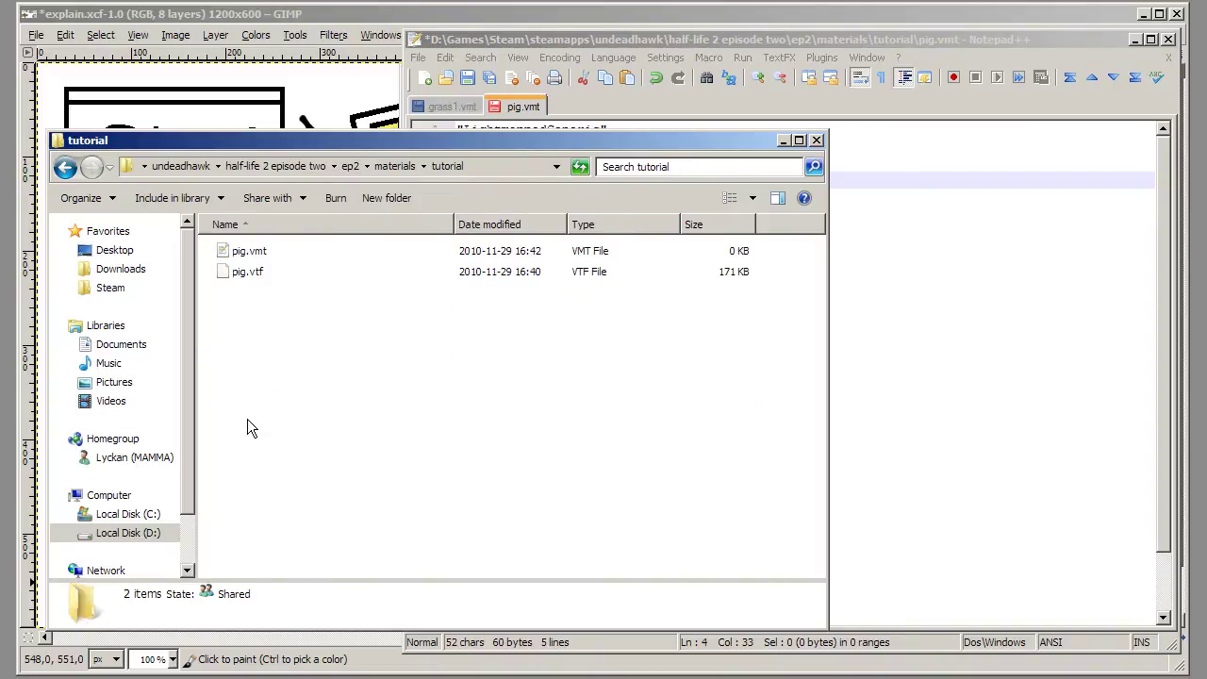
{"action": "left_click", "coordinate": [245, 266]}
{"action": "left_click", "coordinate": [383, 420]}
{"action": "left_click", "coordinate": [951, 336]}
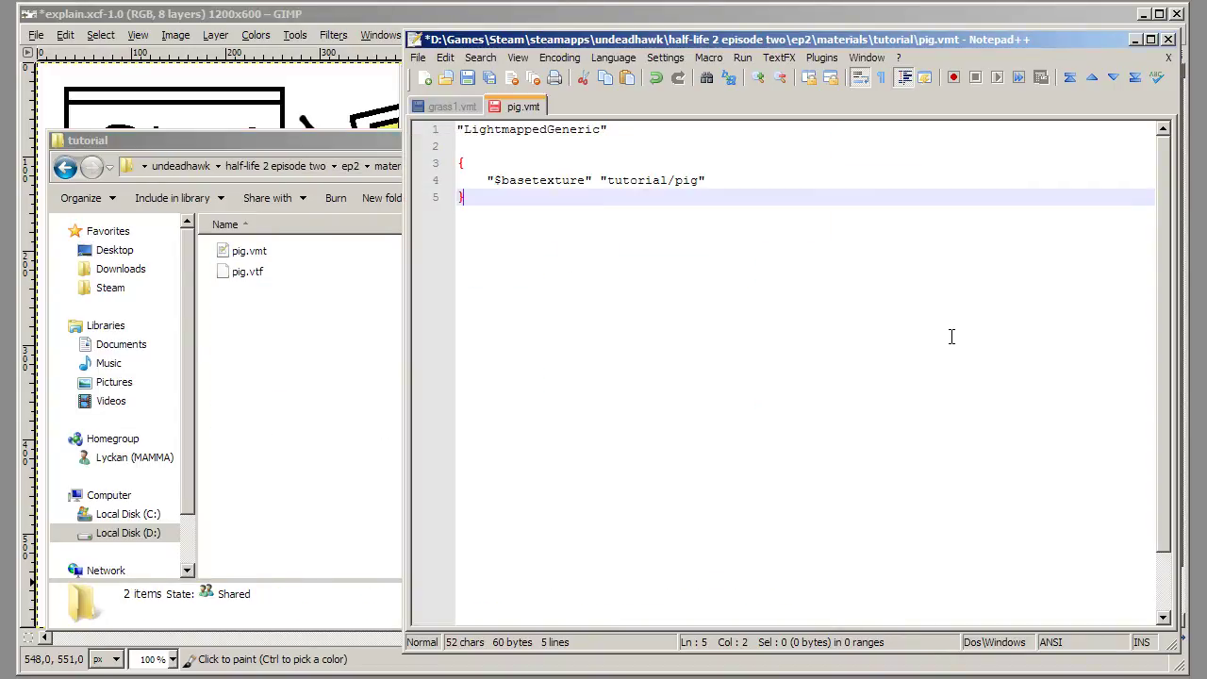
{"action": "left_click", "coordinate": [697, 181]}
{"action": "key", "text": "ctrl+s"}
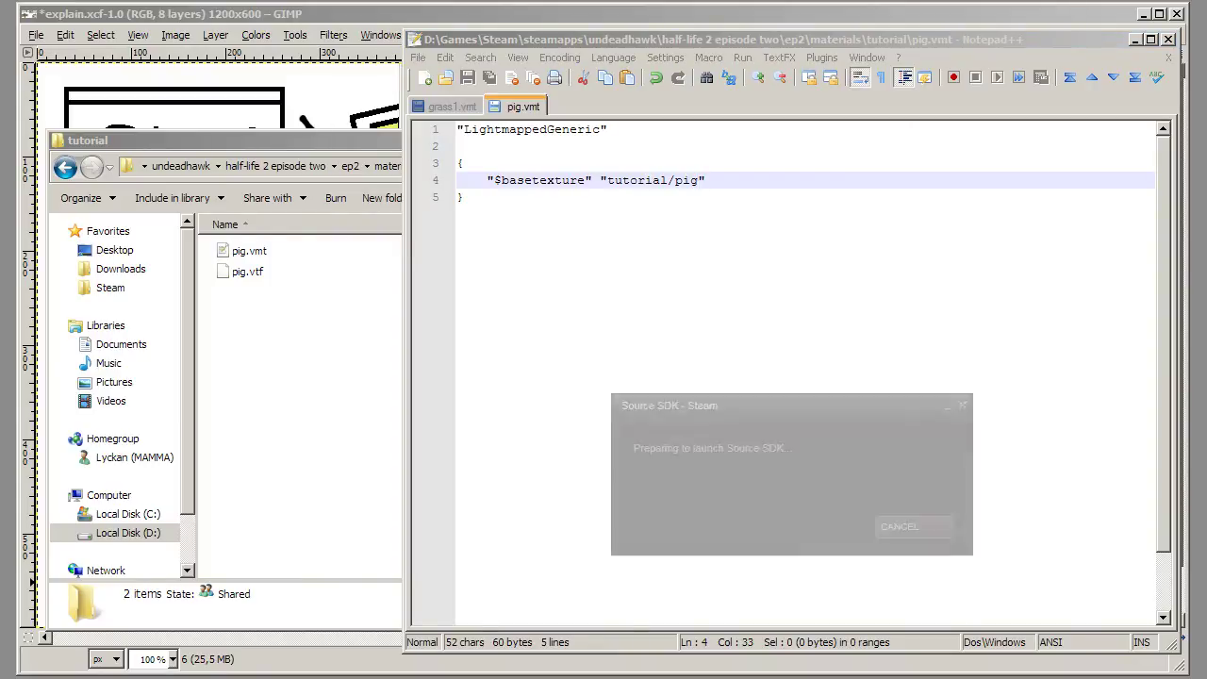
Launch Source SDK and start Hammer Editor from its Applications list.
{"action": "key", "text": "Return"}
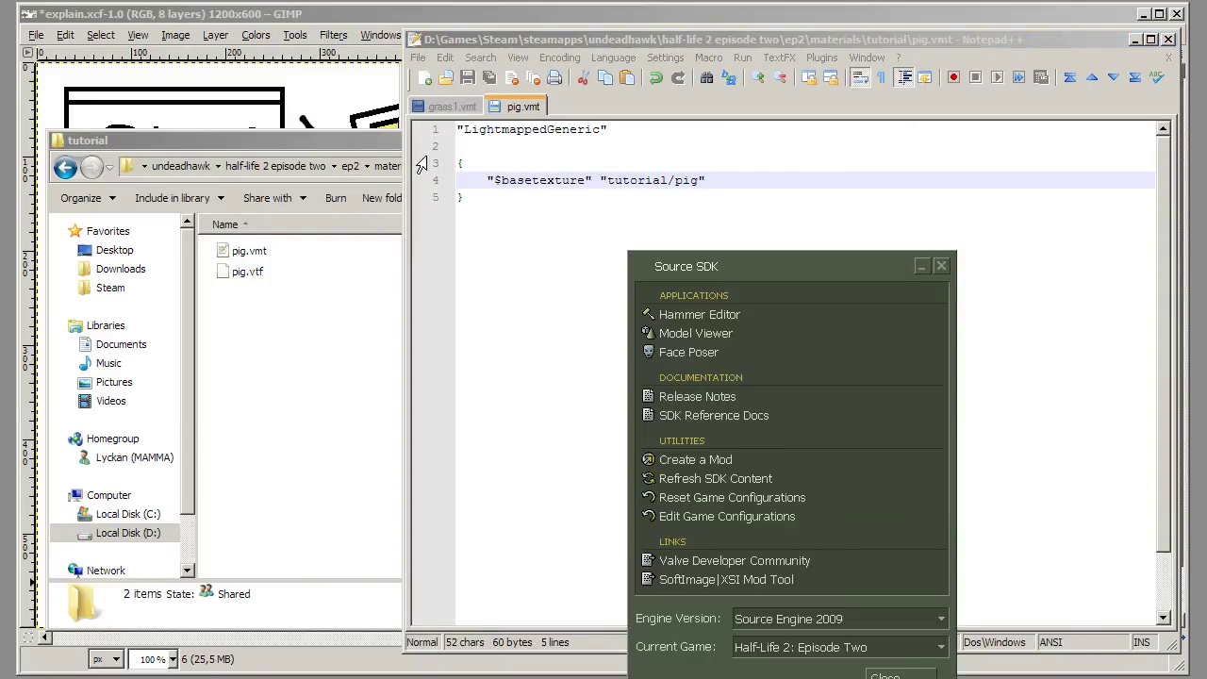
{"action": "left_click_drag", "start_coordinate": [803, 267], "coordinate": [897, 101]}
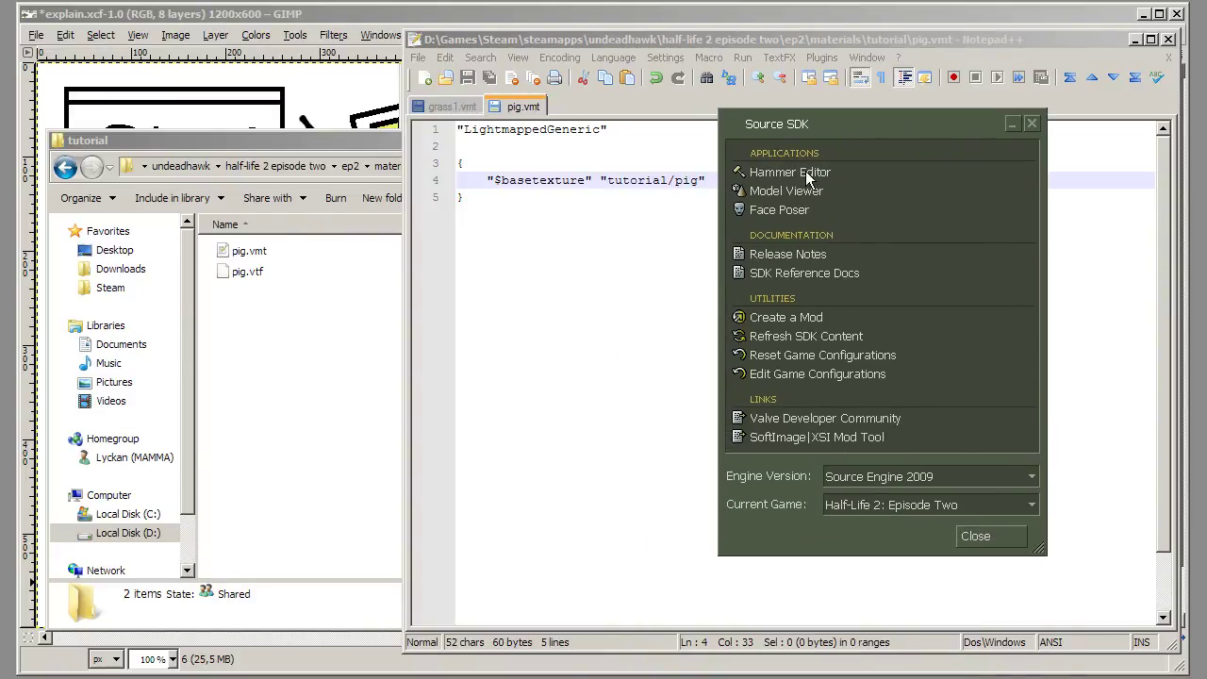
{"action": "double_click", "coordinate": [805, 170]}
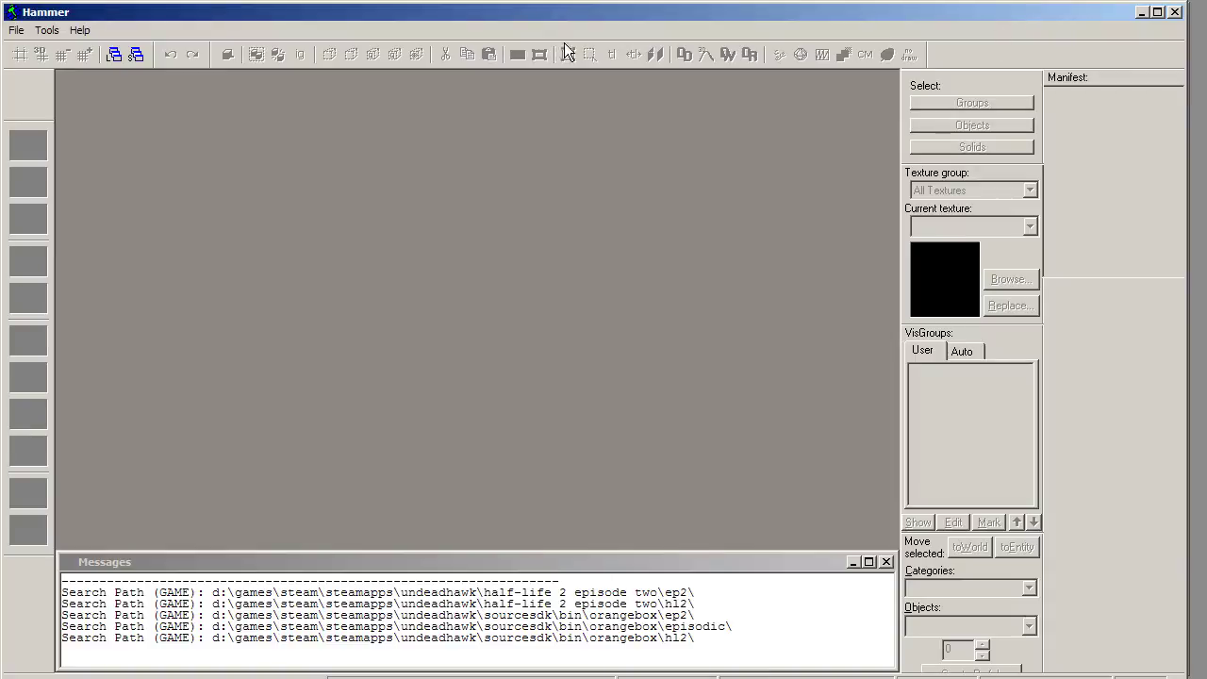
Start a new map and draw a 448×320×64 block brush textured with tutorial/pig.
{"action": "left_click", "coordinate": [16, 29]}
{"action": "left_click", "coordinate": [38, 45]}
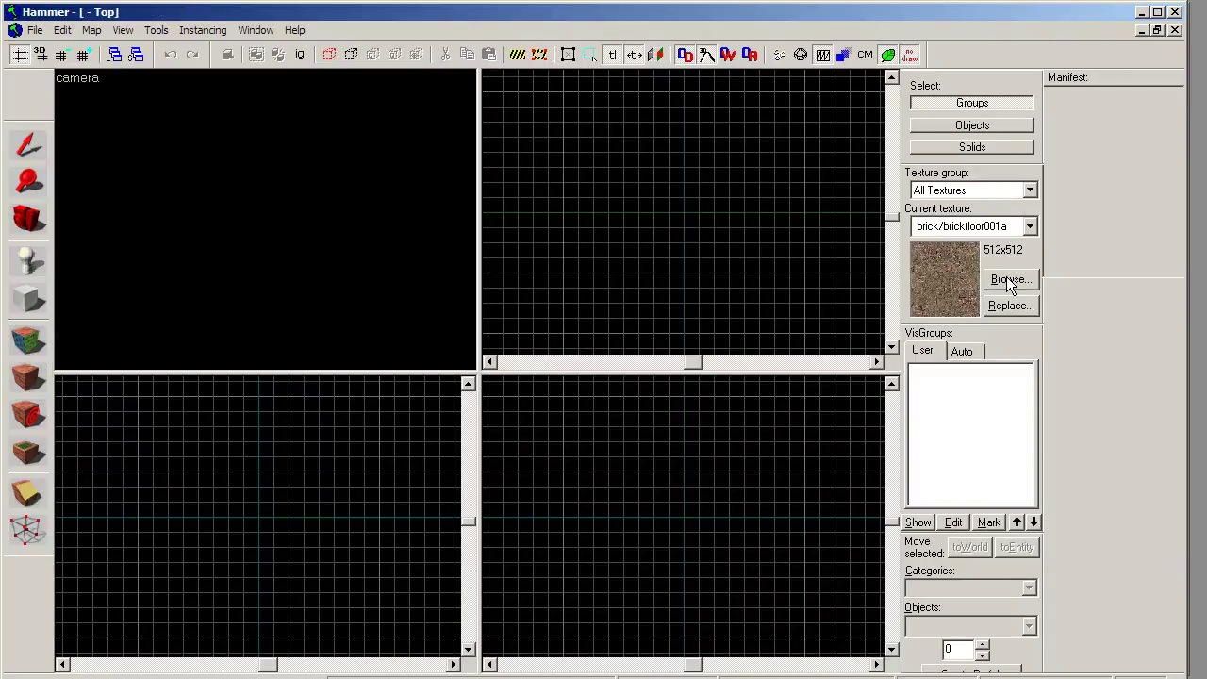
{"action": "left_click", "coordinate": [1008, 280]}
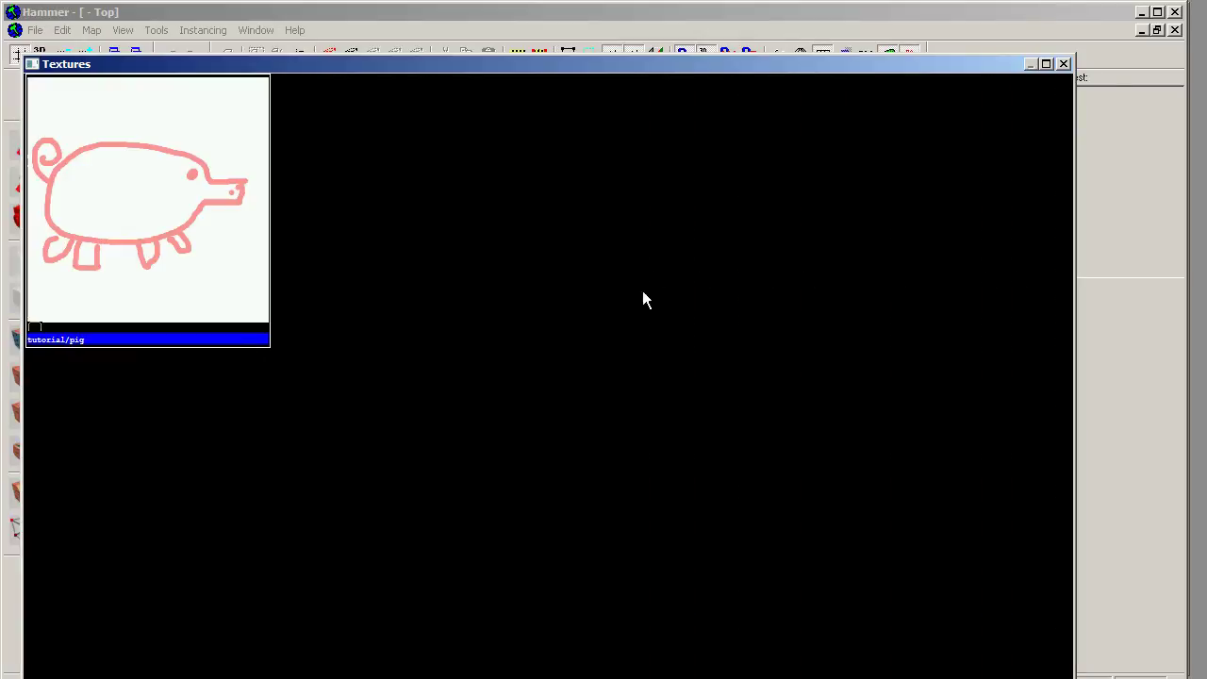
{"action": "double_click", "coordinate": [199, 247]}
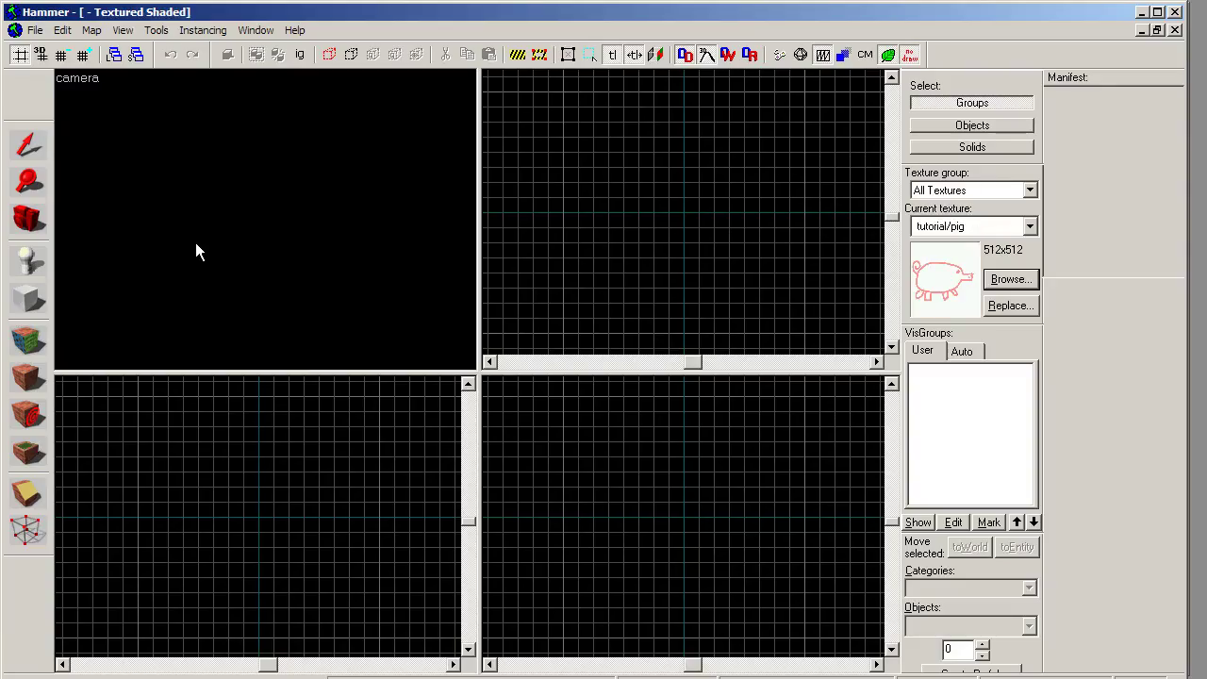
{"action": "left_click", "coordinate": [28, 300]}
{"action": "left_click_drag", "start_coordinate": [608, 182], "coordinate": [716, 252]}
{"action": "key", "text": "Return"}
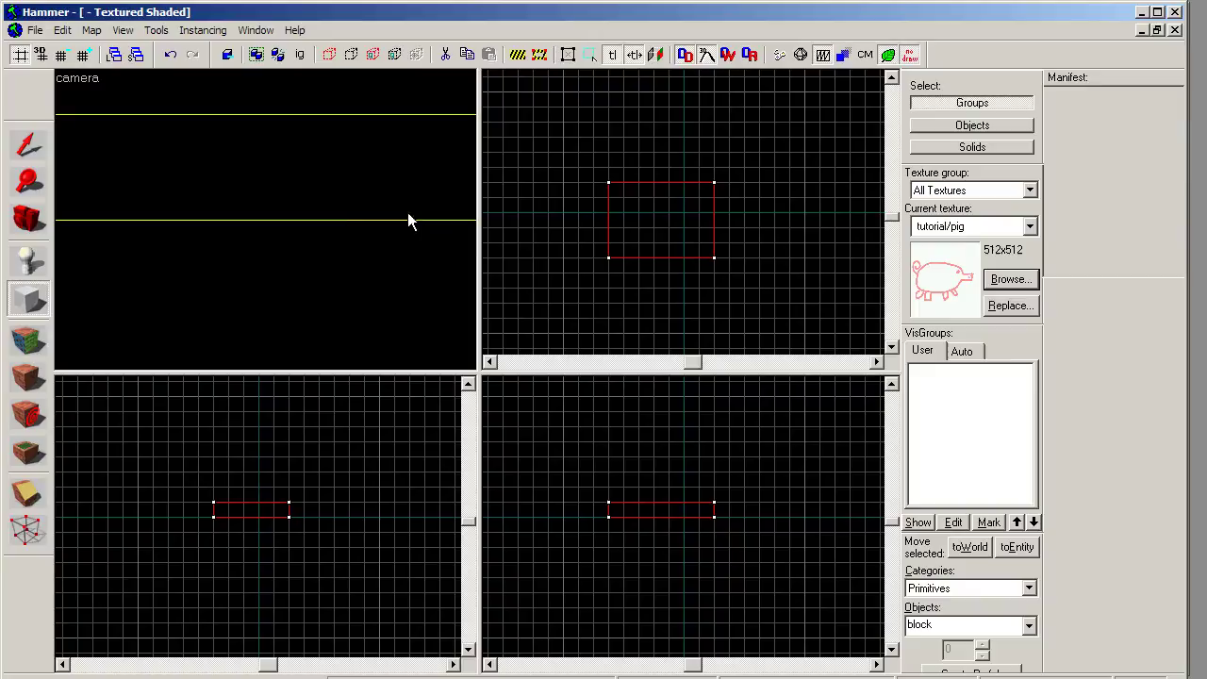
Deselect the block and fly the 3D camera up close to the pig-textured brush.
{"action": "key", "text": "z"}
{"action": "key", "text": "w"}
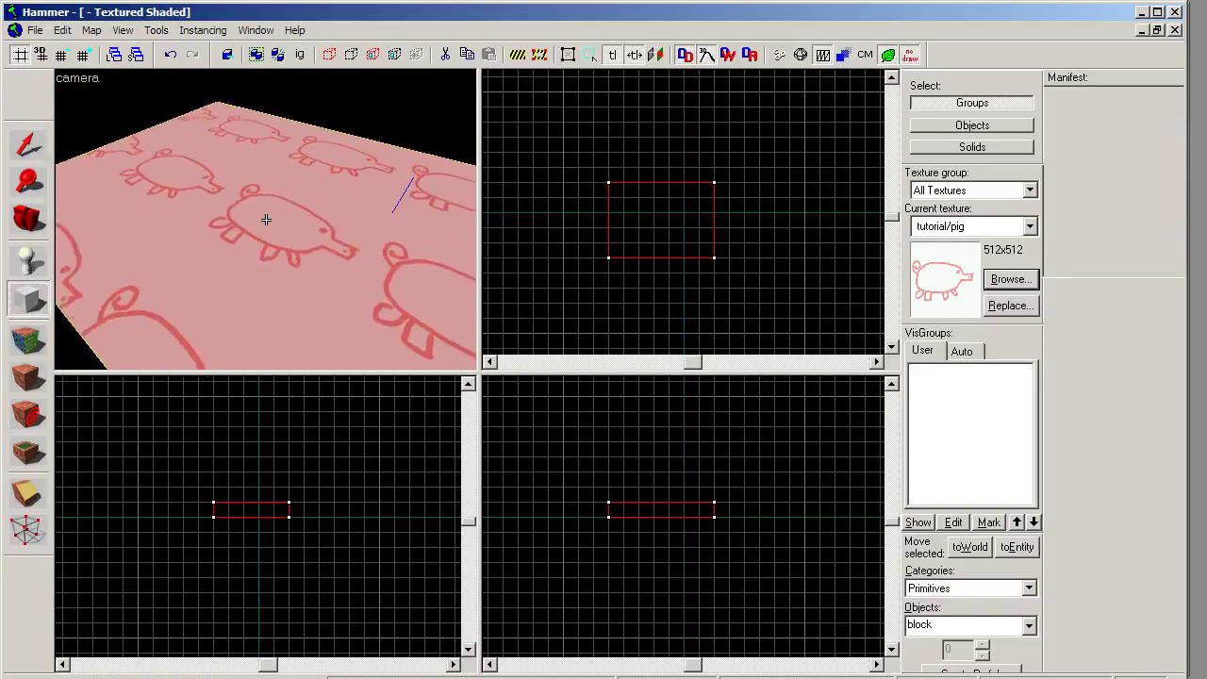
{"action": "key", "text": "w"}
{"action": "key", "text": "z"}
{"action": "key", "text": "shift+s"}
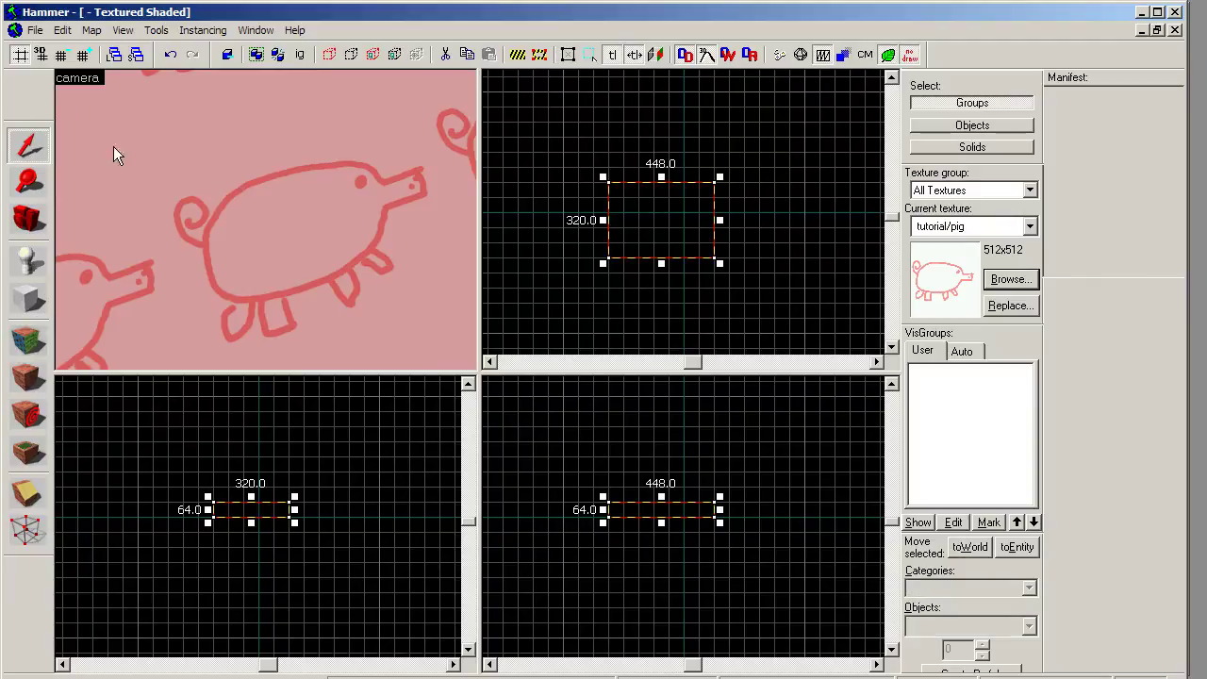
{"action": "left_click", "coordinate": [544, 209]}
{"action": "key", "text": "z"}
{"action": "key", "text": "w"}
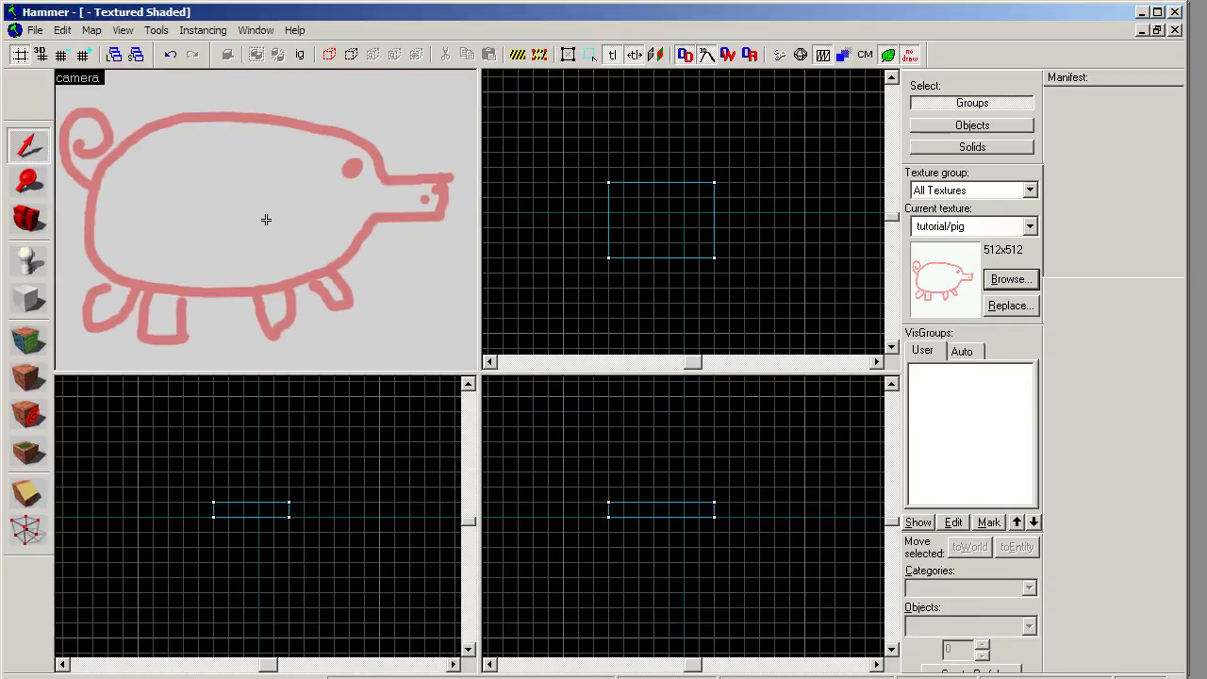
{"action": "key", "text": "s"}
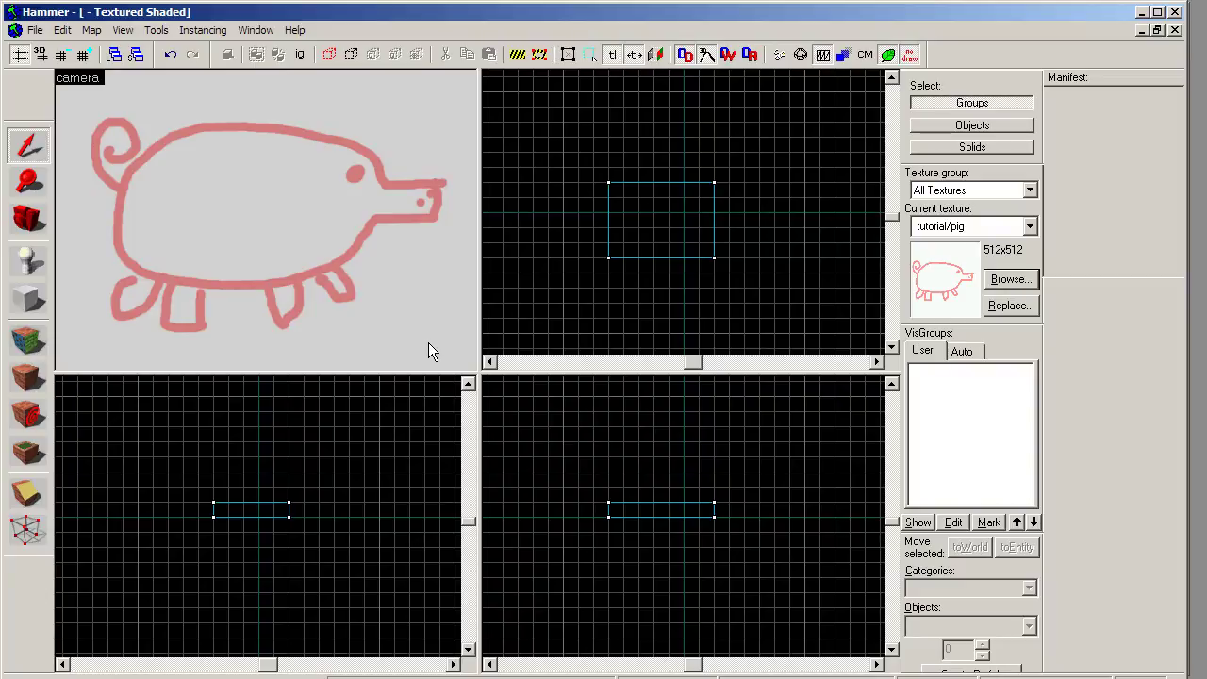
{"action": "left_click", "coordinate": [606, 247]}
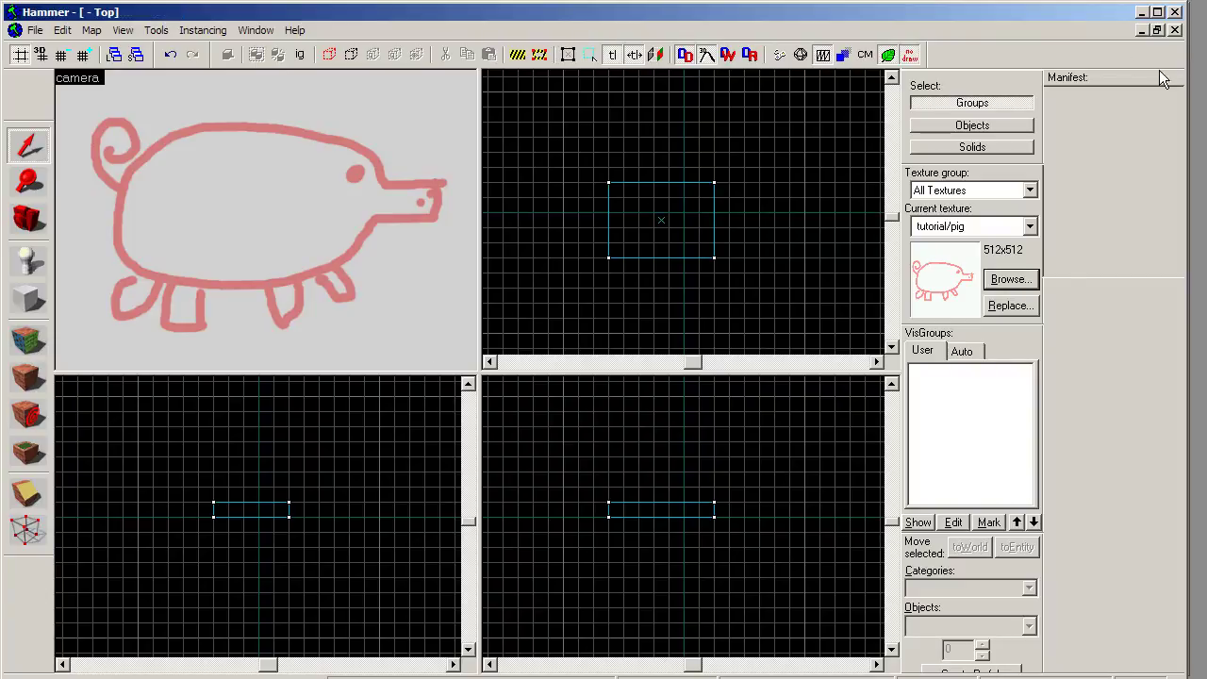